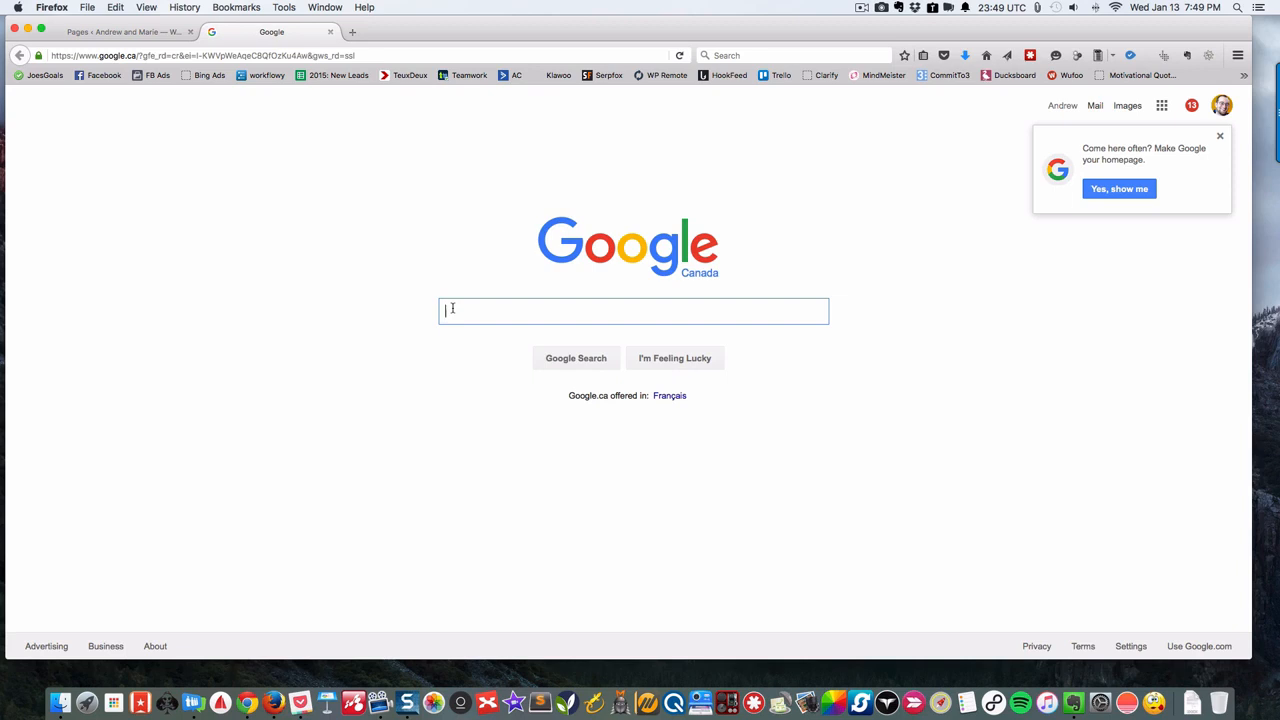
- Search Google for "snagit", go to TechSmith's Snagit product page and open its pricing information
{"action": "type", "text": "snagit"}
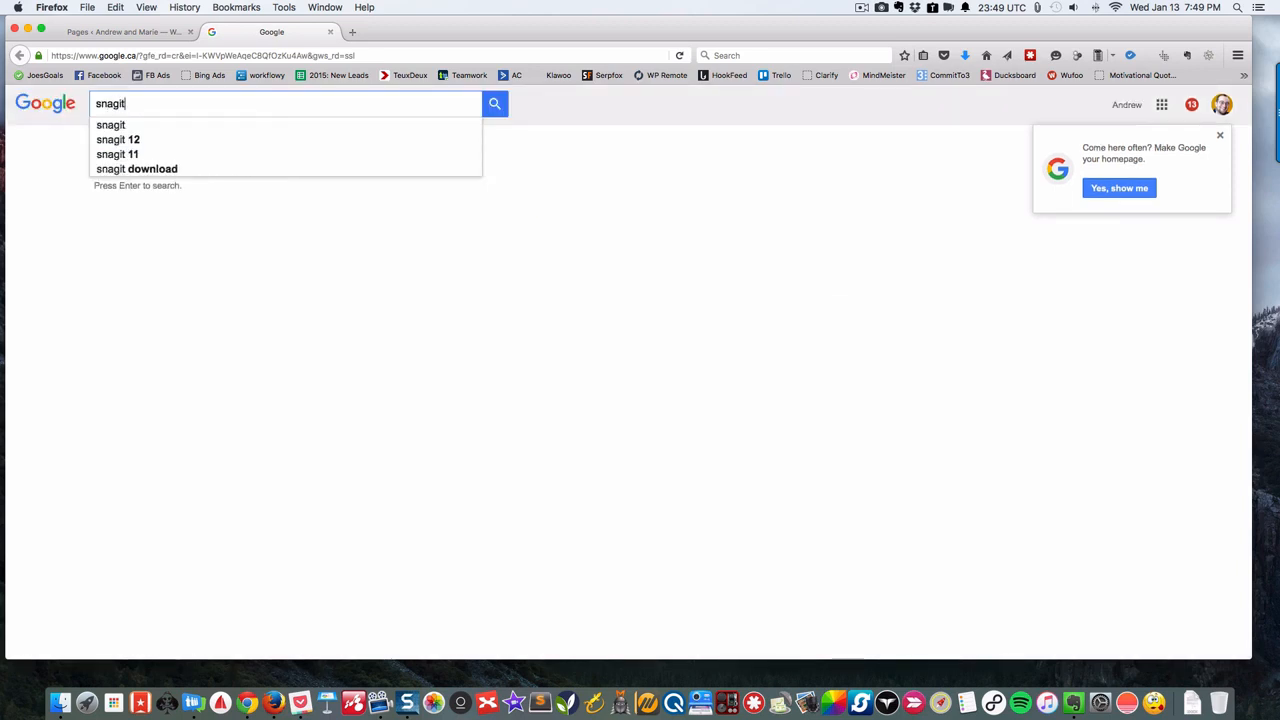
{"action": "key", "text": "Return"}
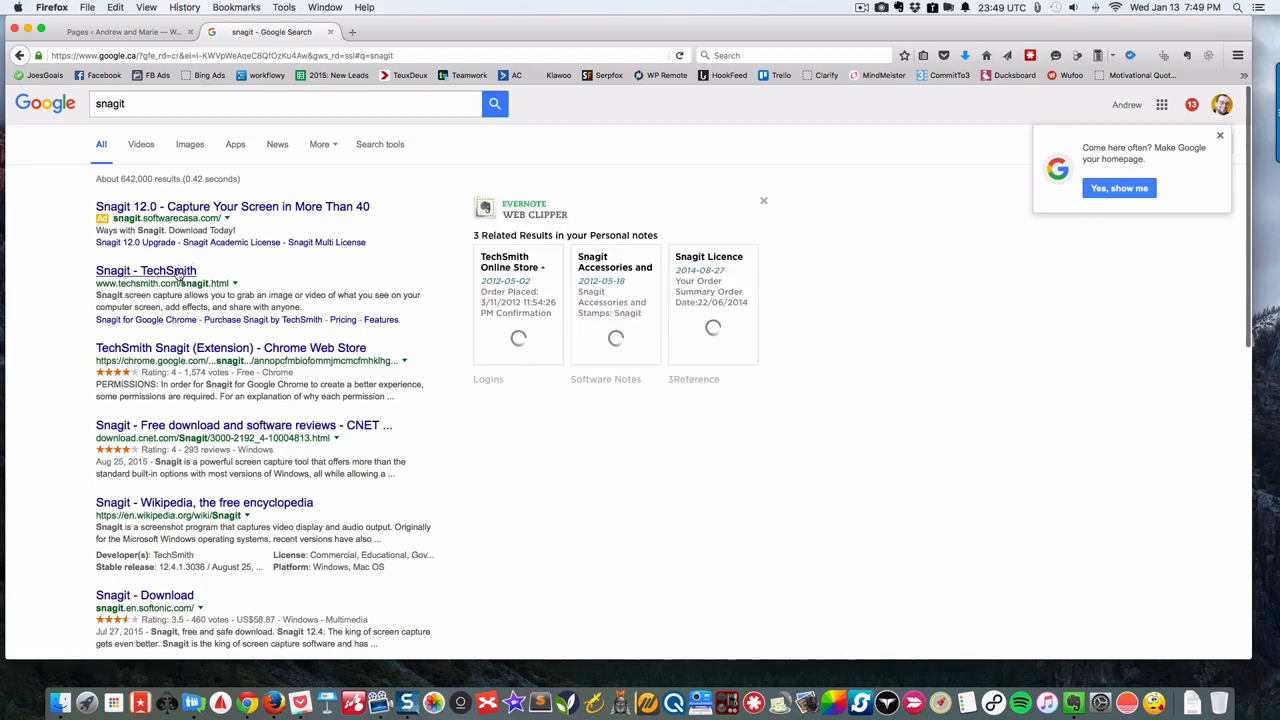
{"action": "left_click", "coordinate": [201, 349]}
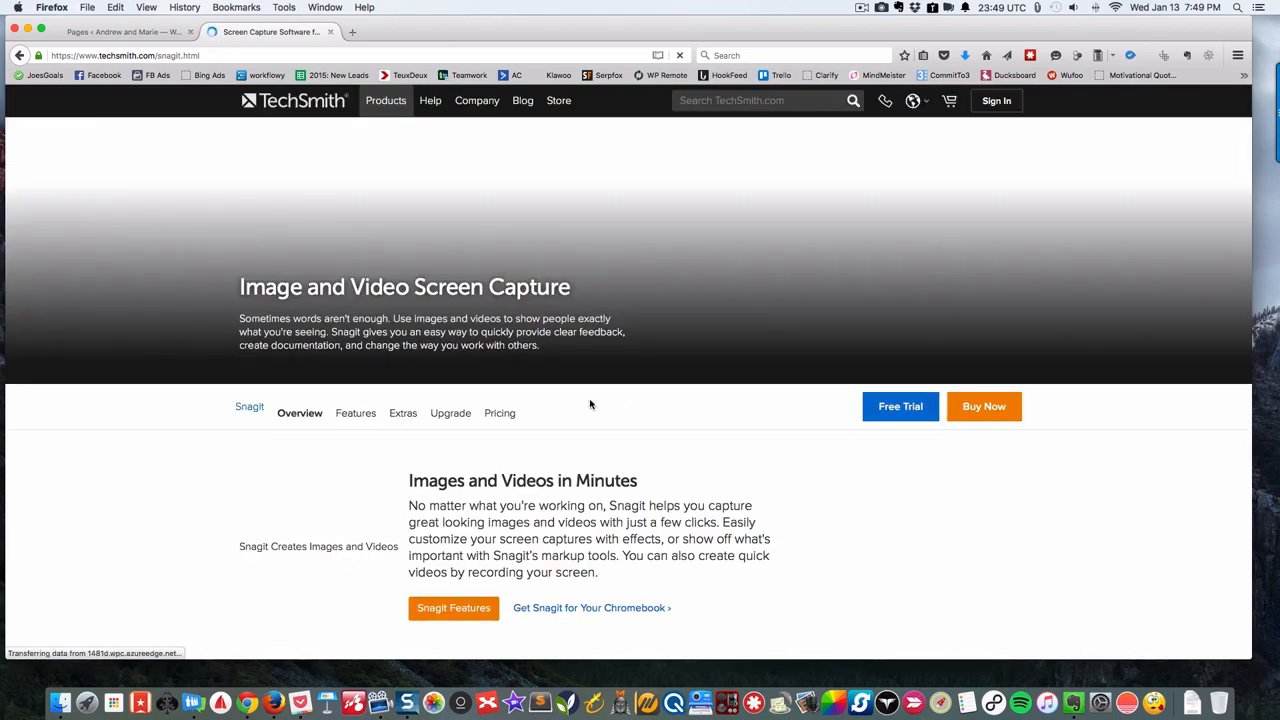
{"action": "left_click", "coordinate": [497, 416]}
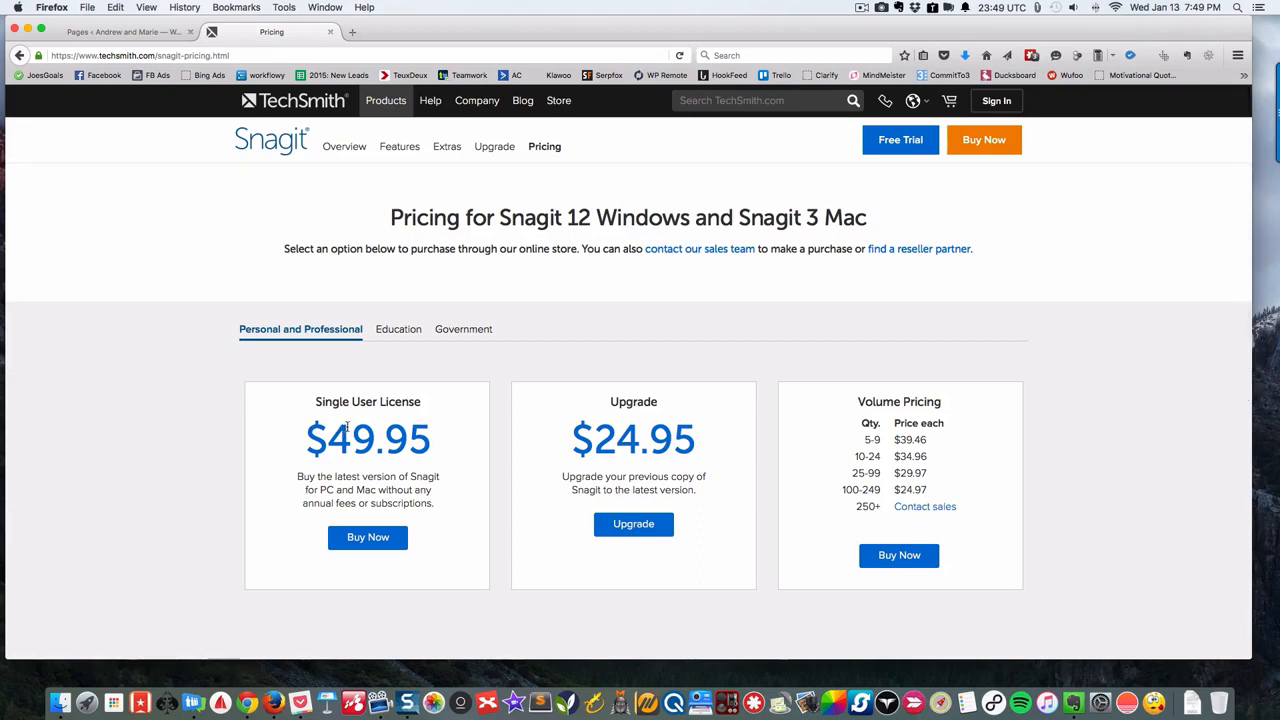
- Search for "jing" in a new browser tab and open TechSmith's Jing product page
{"action": "left_click", "coordinate": [352, 31]}
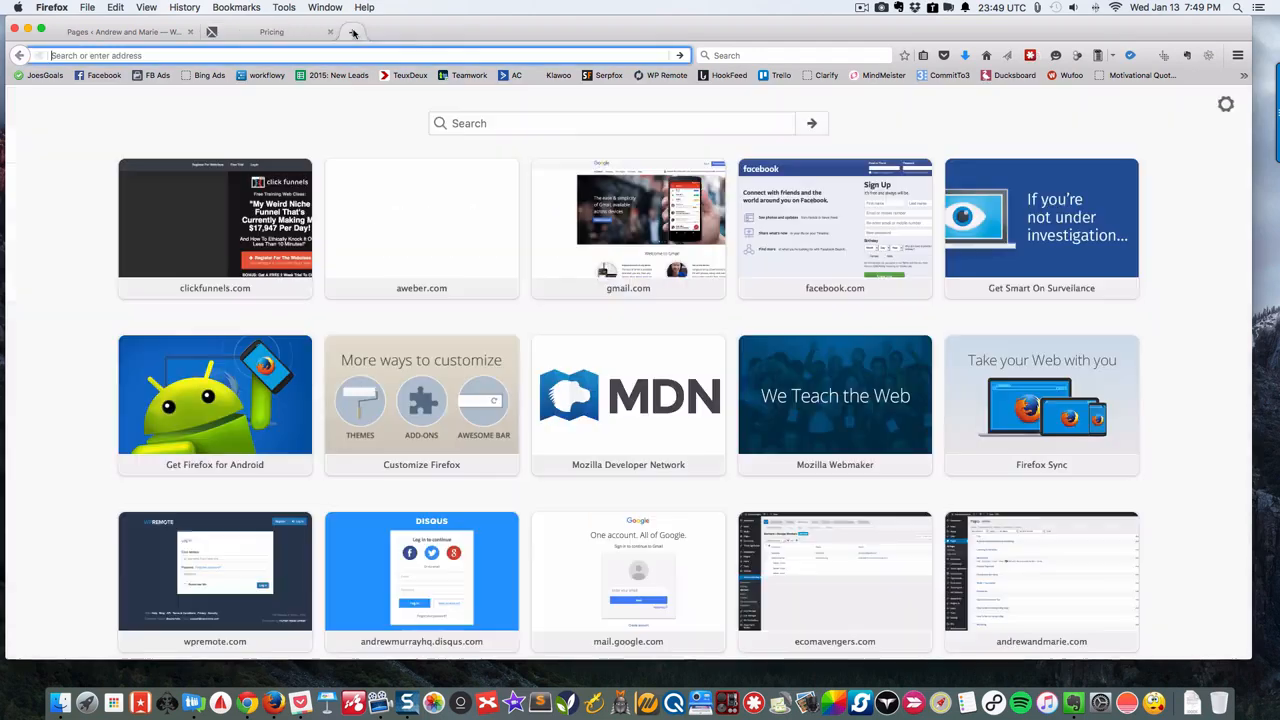
{"action": "type", "text": "jing"}
{"action": "key", "text": "Return"}
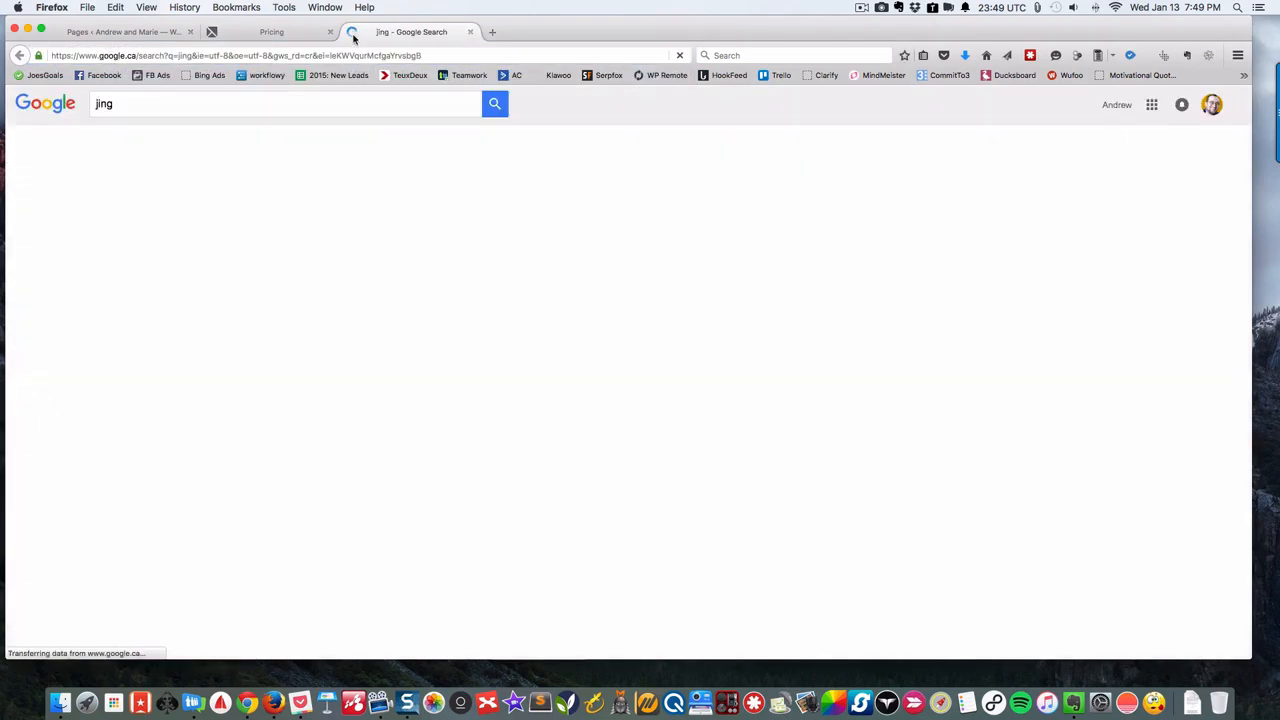
{"action": "left_click", "coordinate": [265, 206]}
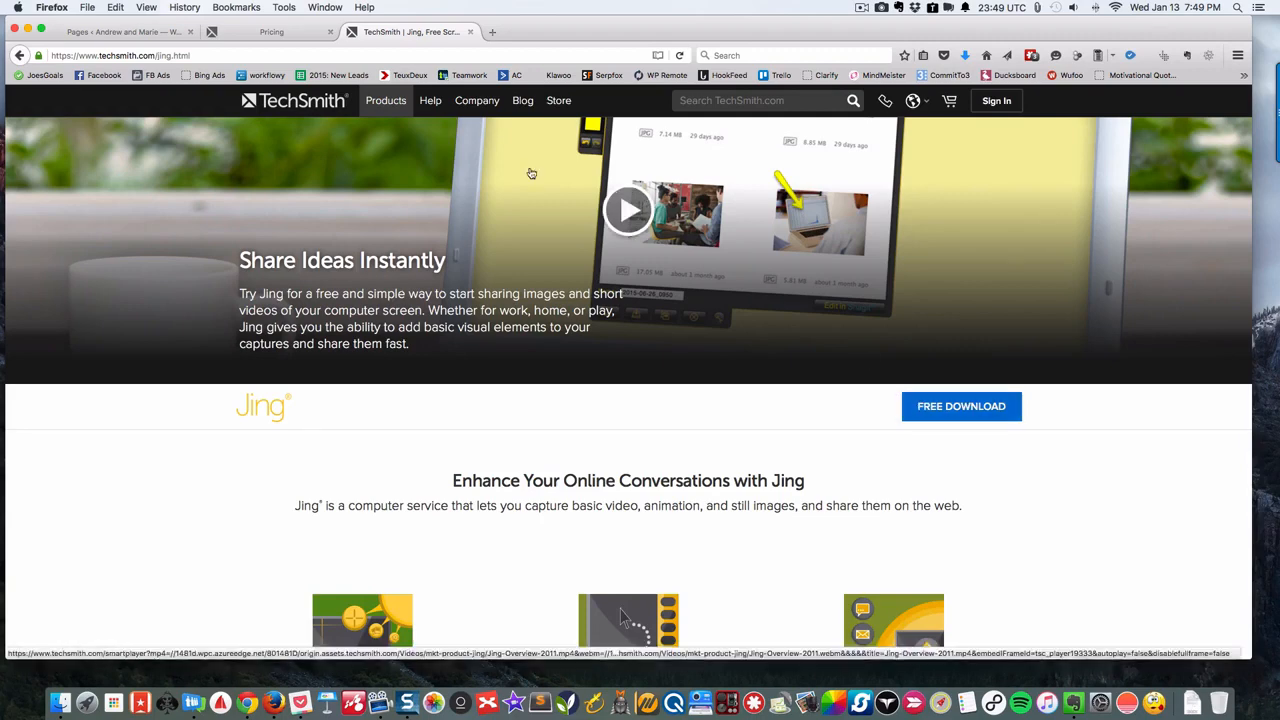
- Return to the Snagit pricing page, view the settings of Snagit's capture widget and close them
{"action": "left_click", "coordinate": [276, 37]}
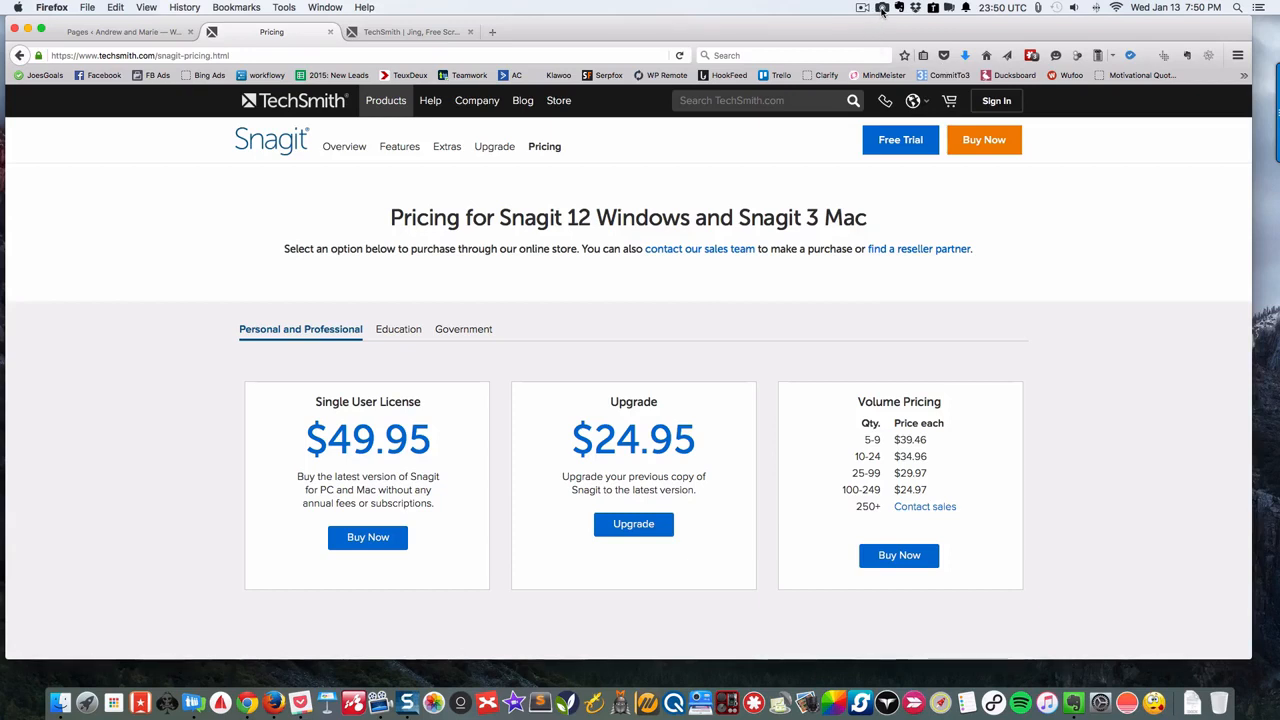
{"action": "mouse_move", "coordinate": [1277, 130]}
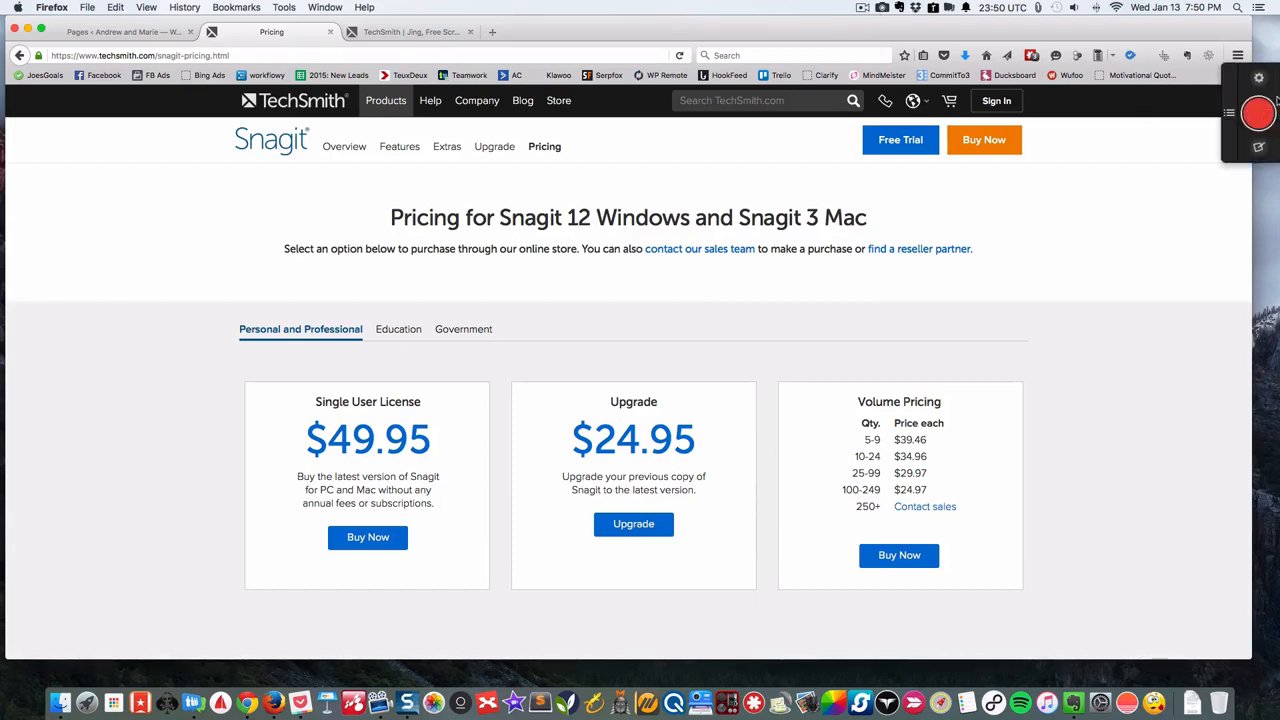
{"action": "left_click_drag", "start_coordinate": [1278, 128], "coordinate": [1278, 102]}
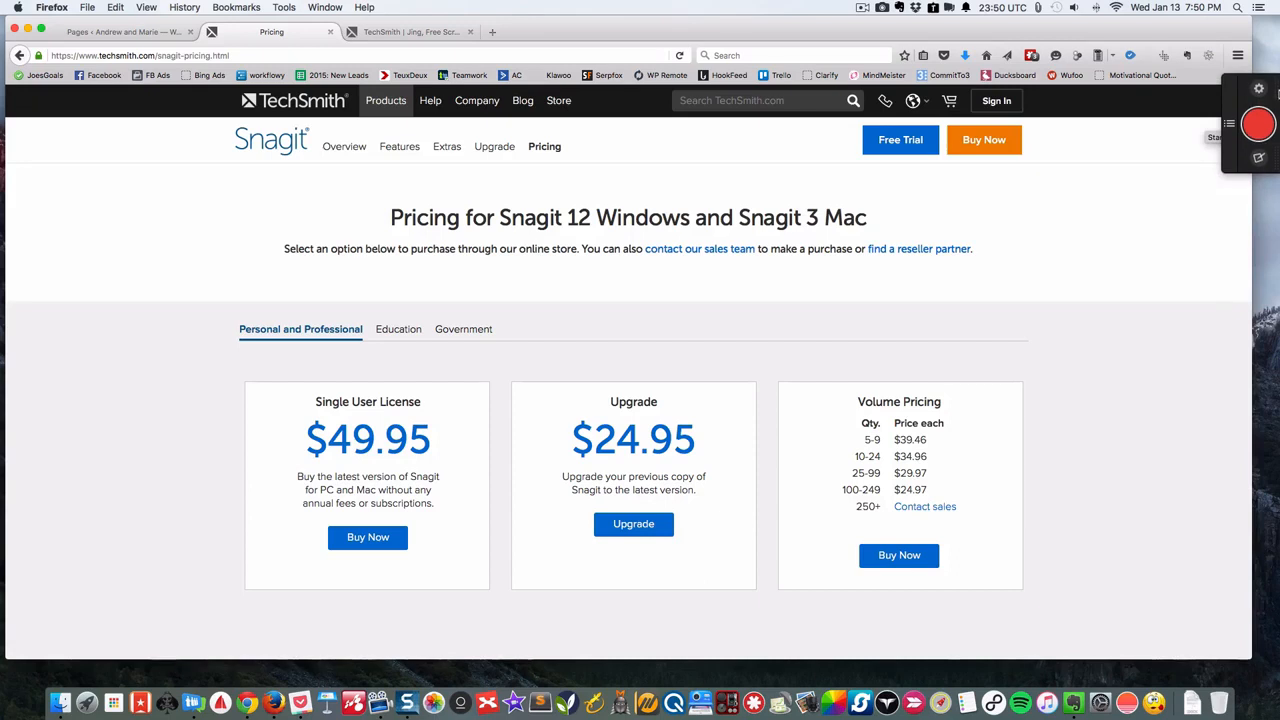
{"action": "left_click", "coordinate": [1259, 90]}
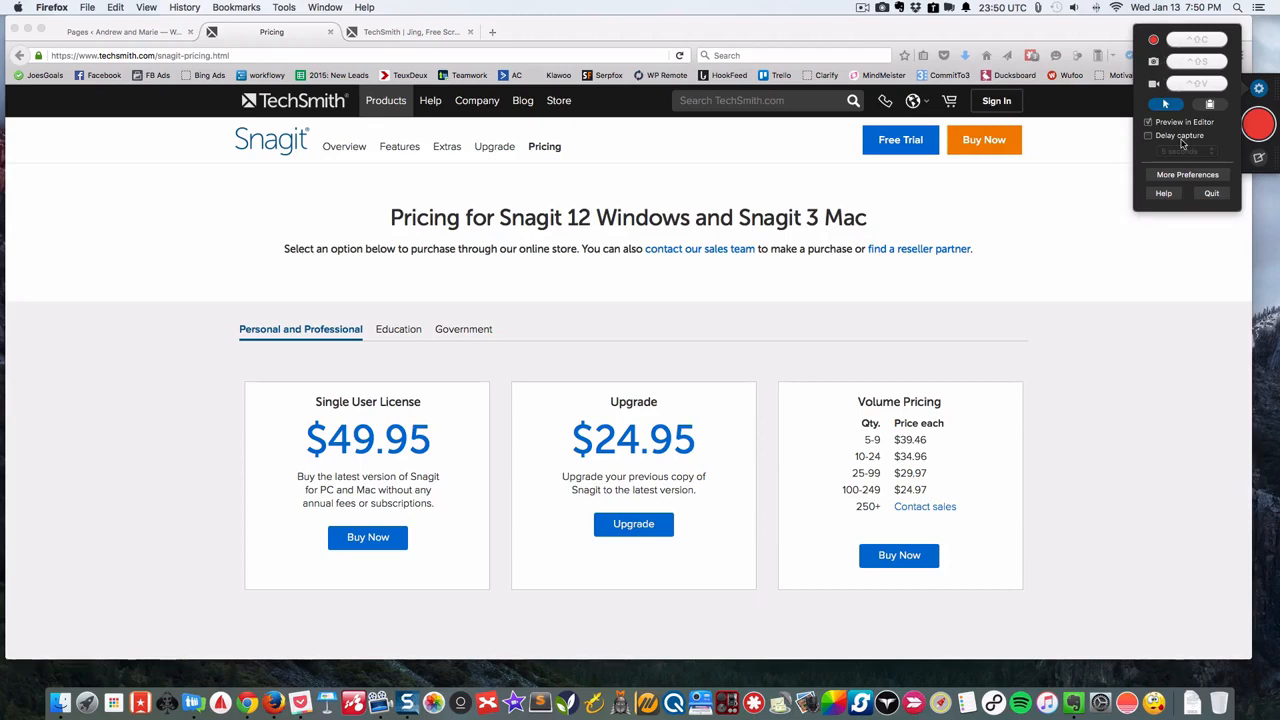
{"action": "left_click", "coordinate": [1209, 193]}
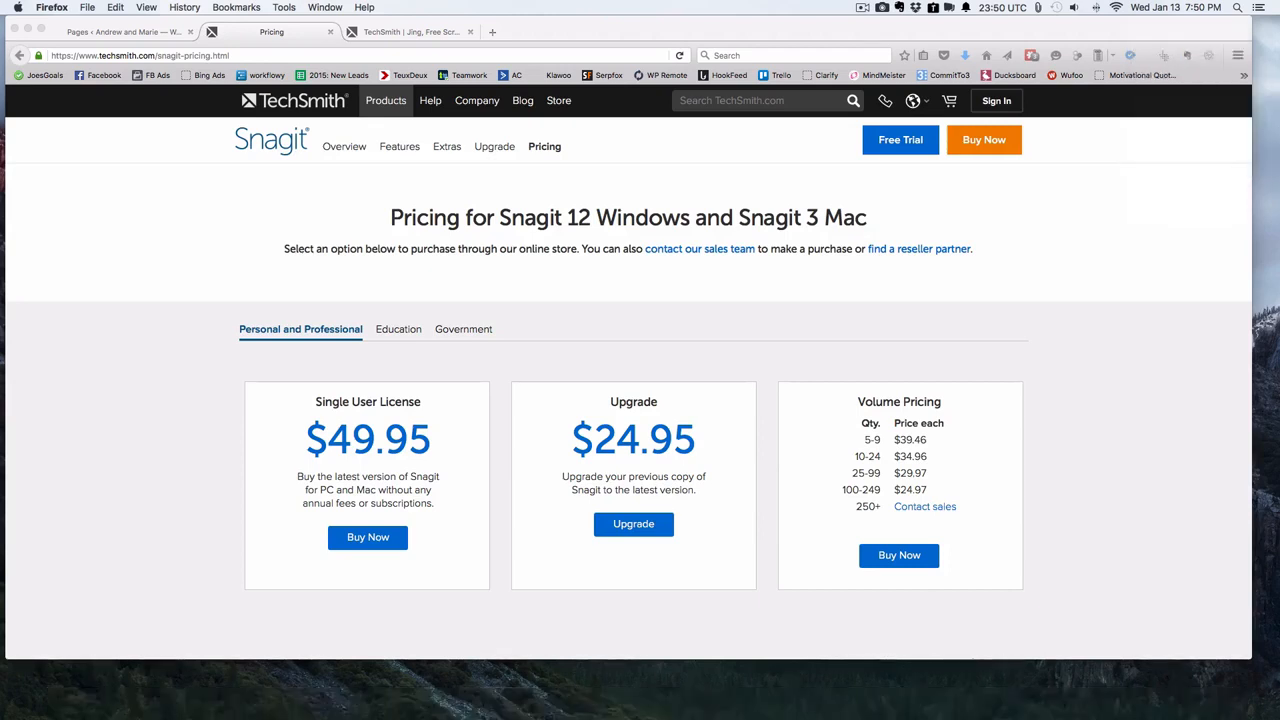
{"action": "key", "text": "Escape"}
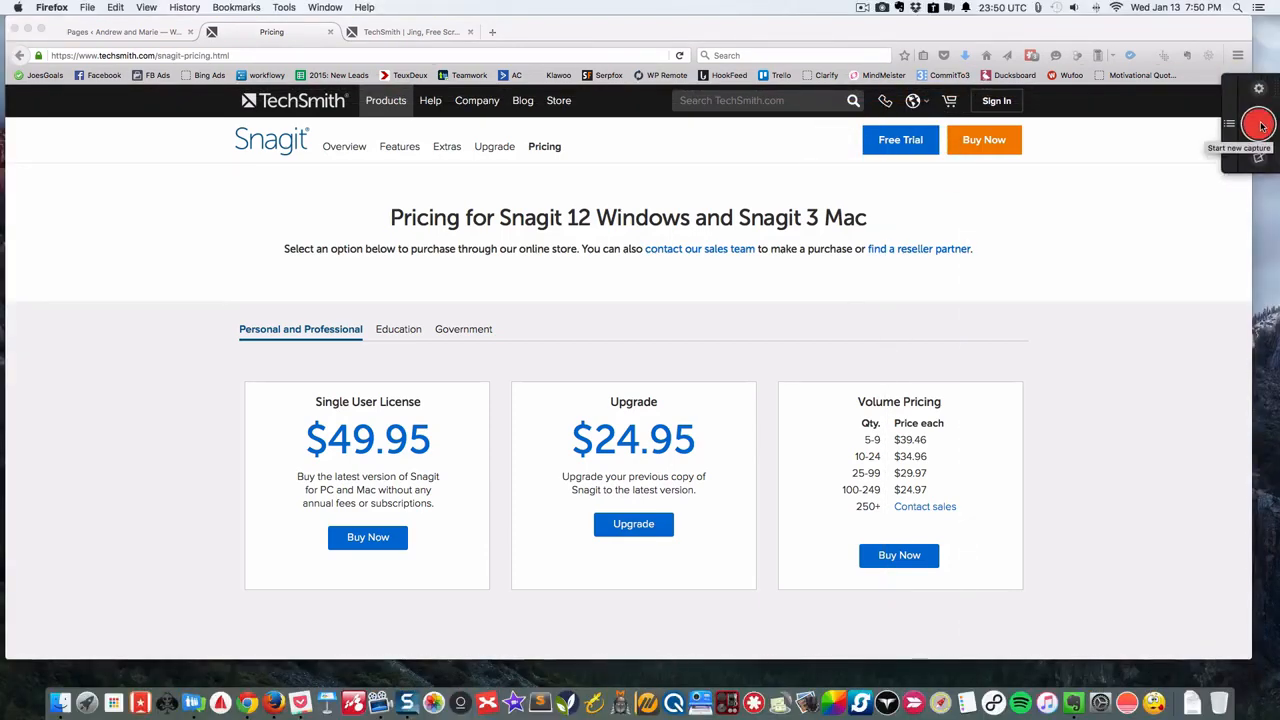
- Capture an 812 x 767 region of the pricing page as an image, covering the Single User License and Upgrade boxes
{"action": "left_click", "coordinate": [1257, 124]}
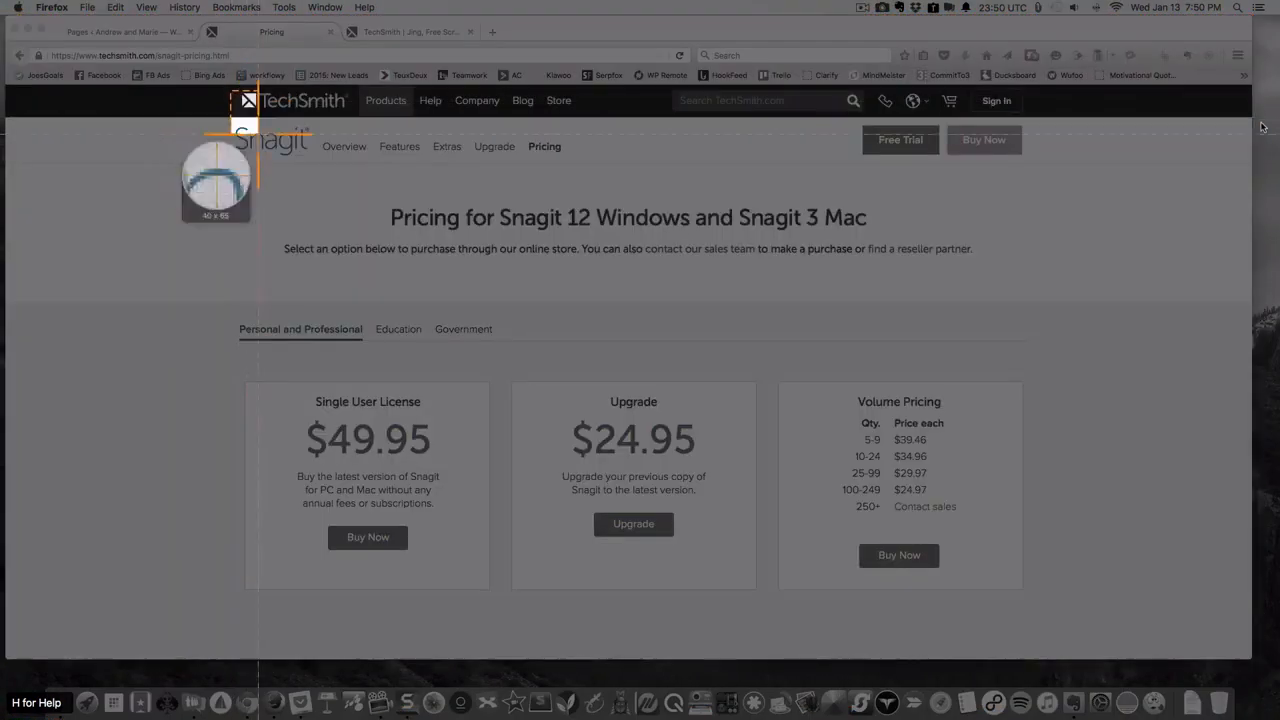
{"action": "left_click_drag", "start_coordinate": [231, 90], "coordinate": [772, 602]}
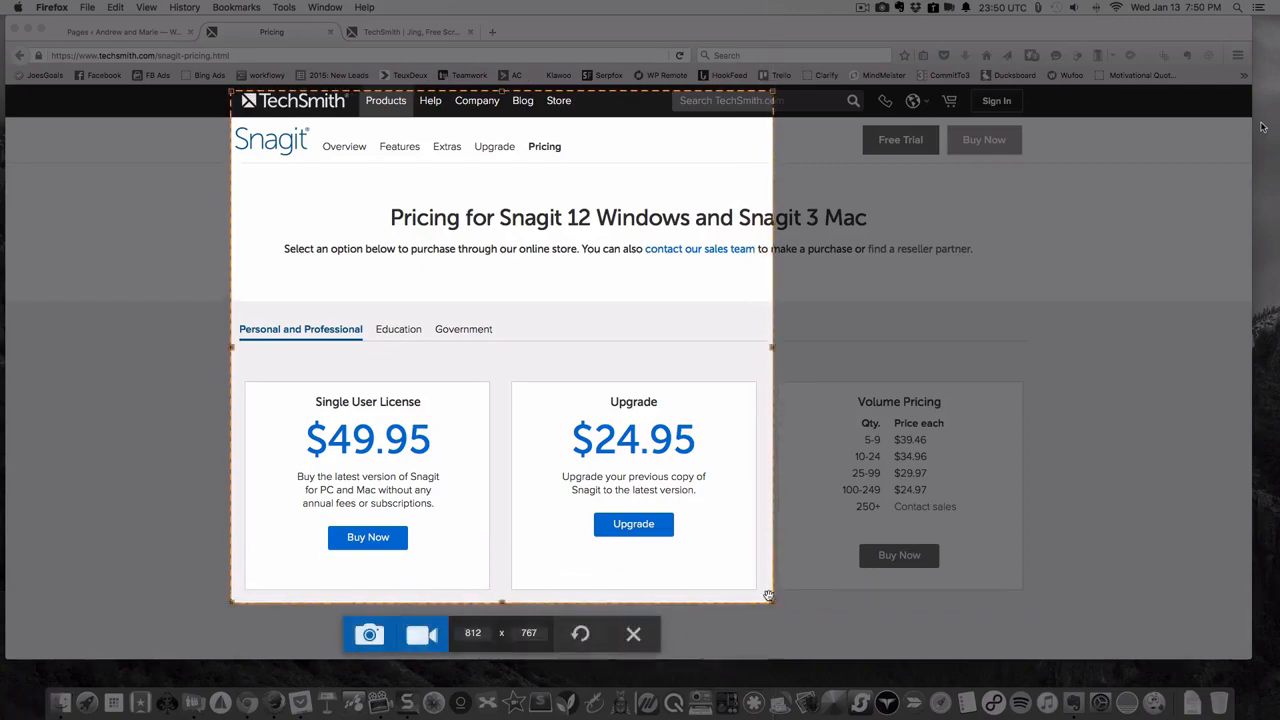
{"action": "left_click", "coordinate": [369, 635]}
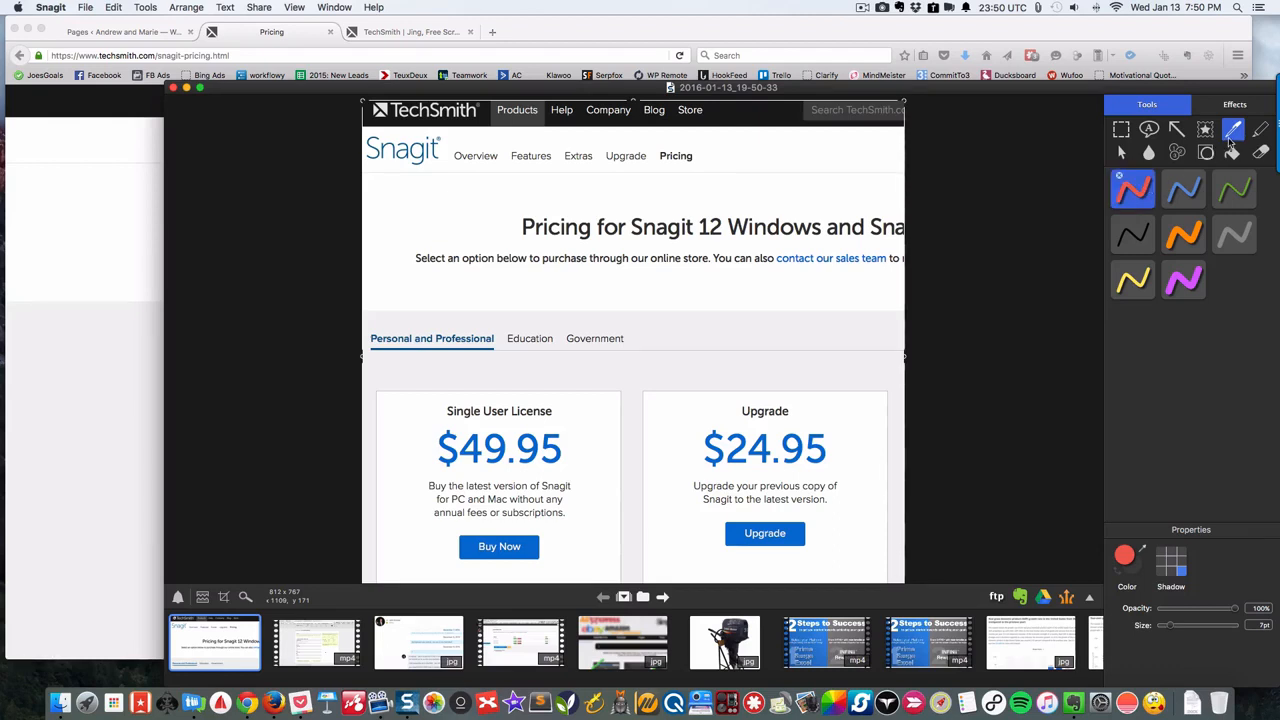
- Draw a wavy red freehand pen line downward across the end of the pricing heading and the sales team link
{"action": "left_click", "coordinate": [1176, 204]}
{"action": "left_click", "coordinate": [1190, 234]}
{"action": "left_click", "coordinate": [1118, 199]}
{"action": "mouse_move", "coordinate": [879, 192]}
{"action": "left_mouse_down"}
{"action": "mouse_move", "coordinate": [844, 223]}
{"action": "mouse_move", "coordinate": [864, 340]}
{"action": "left_mouse_up"}
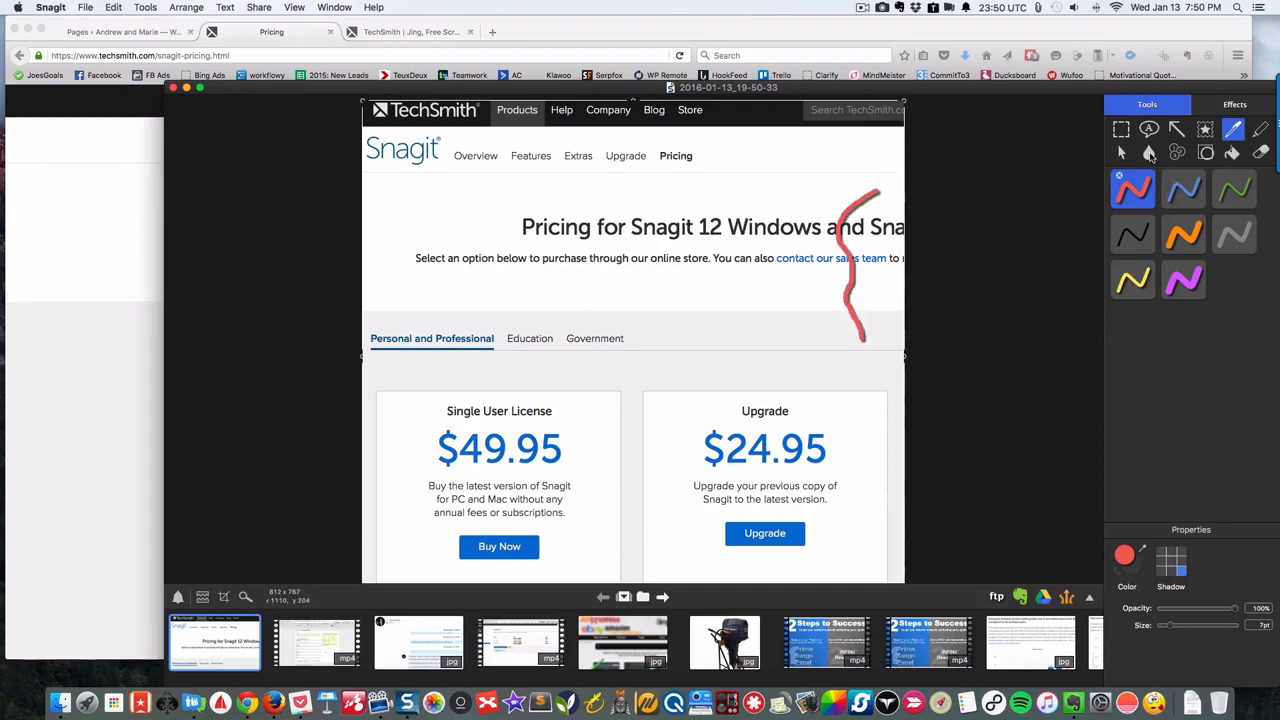
- Blur the Single User License price and the beginning of the description text in the Upgrade box
{"action": "left_click", "coordinate": [1149, 153]}
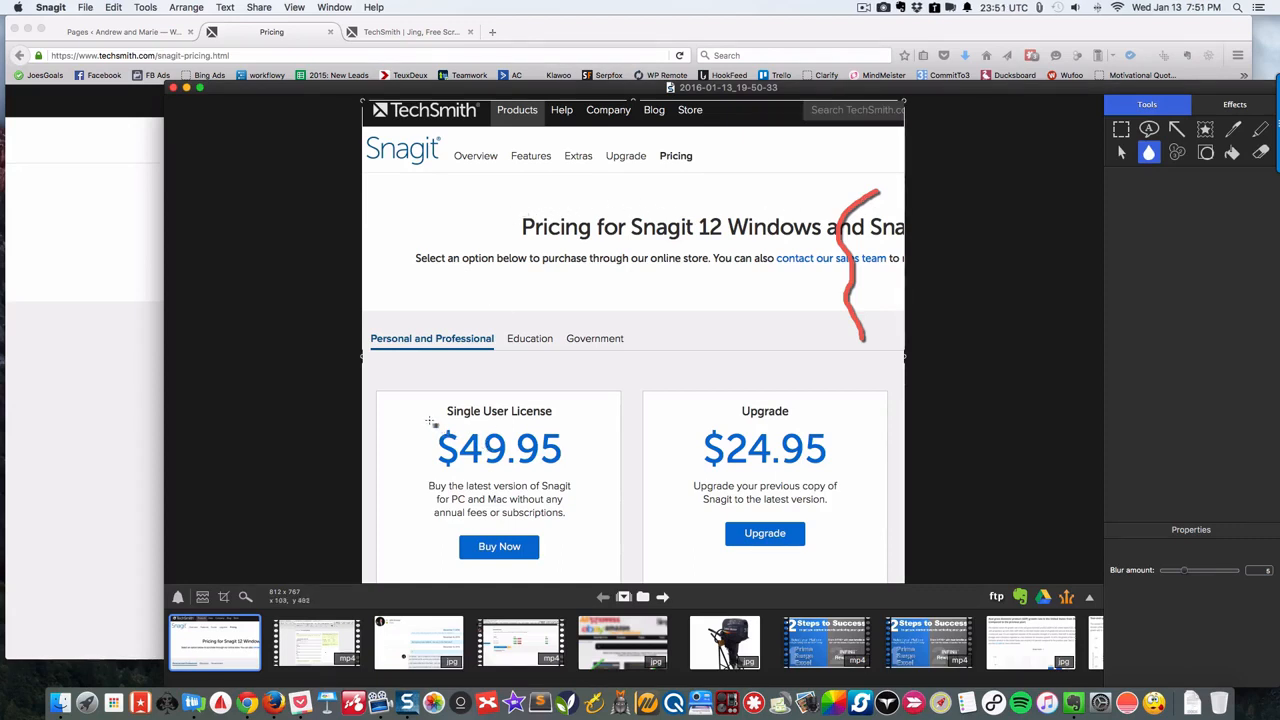
{"action": "left_click_drag", "start_coordinate": [428, 427], "coordinate": [581, 477]}
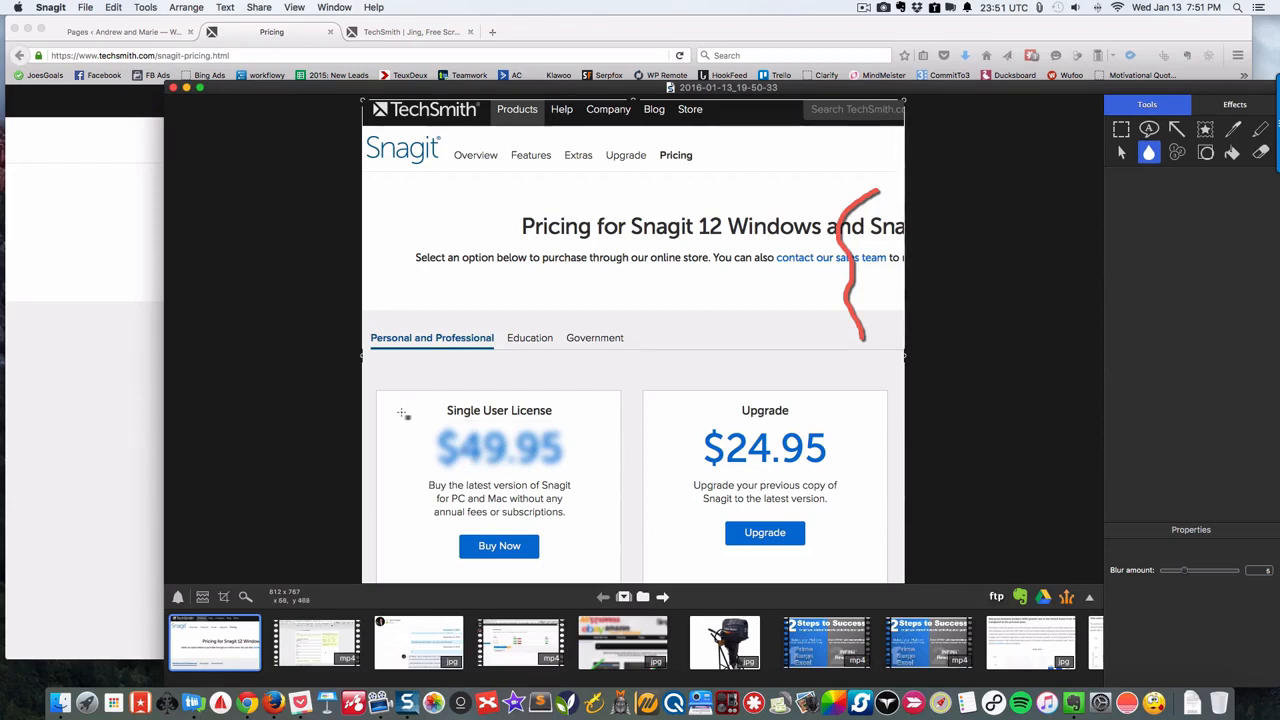
{"action": "left_click_drag", "start_coordinate": [403, 413], "coordinate": [550, 458]}
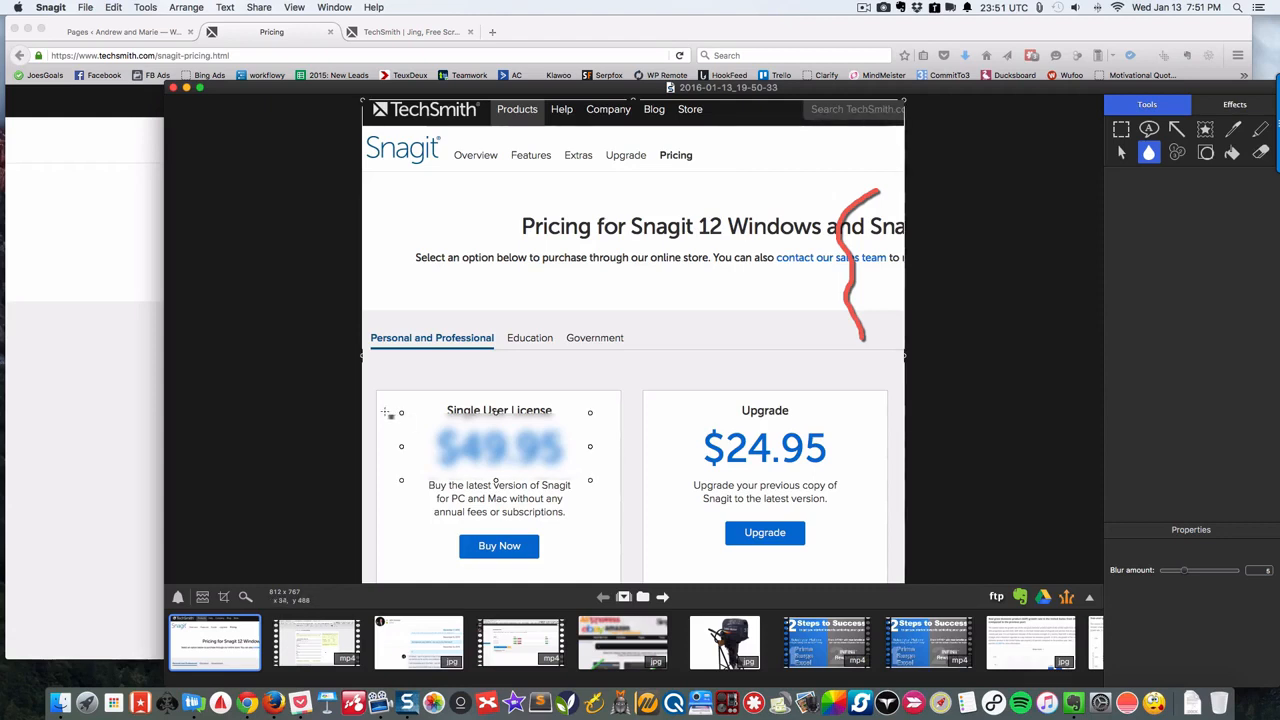
{"action": "mouse_move", "coordinate": [389, 418]}
{"action": "left_mouse_down"}
{"action": "mouse_move", "coordinate": [449, 452]}
{"action": "mouse_move", "coordinate": [614, 472]}
{"action": "left_mouse_up"}
{"action": "left_click_drag", "start_coordinate": [692, 480], "coordinate": [741, 504]}
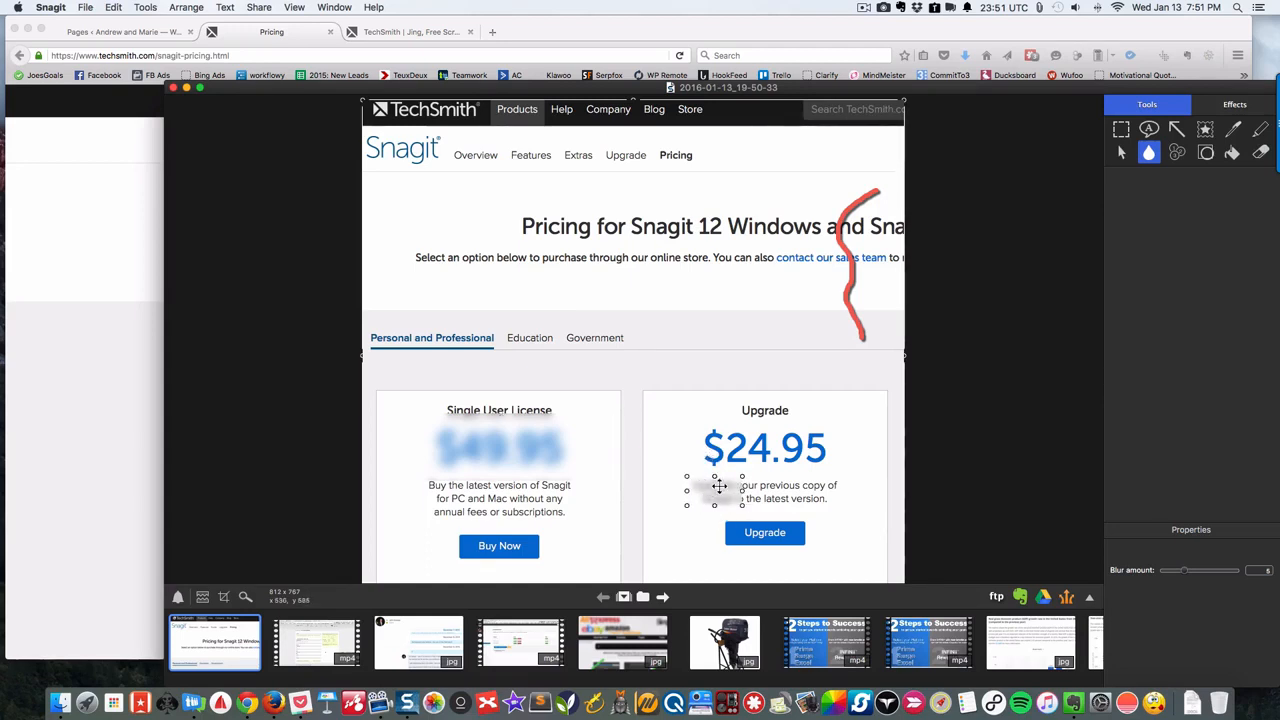
{"action": "left_click", "coordinate": [495, 440]}
- Place a red oval speech-bubble callout over the pricing heading with the text "check out this testimonial!"
{"action": "left_click", "coordinate": [1122, 132]}
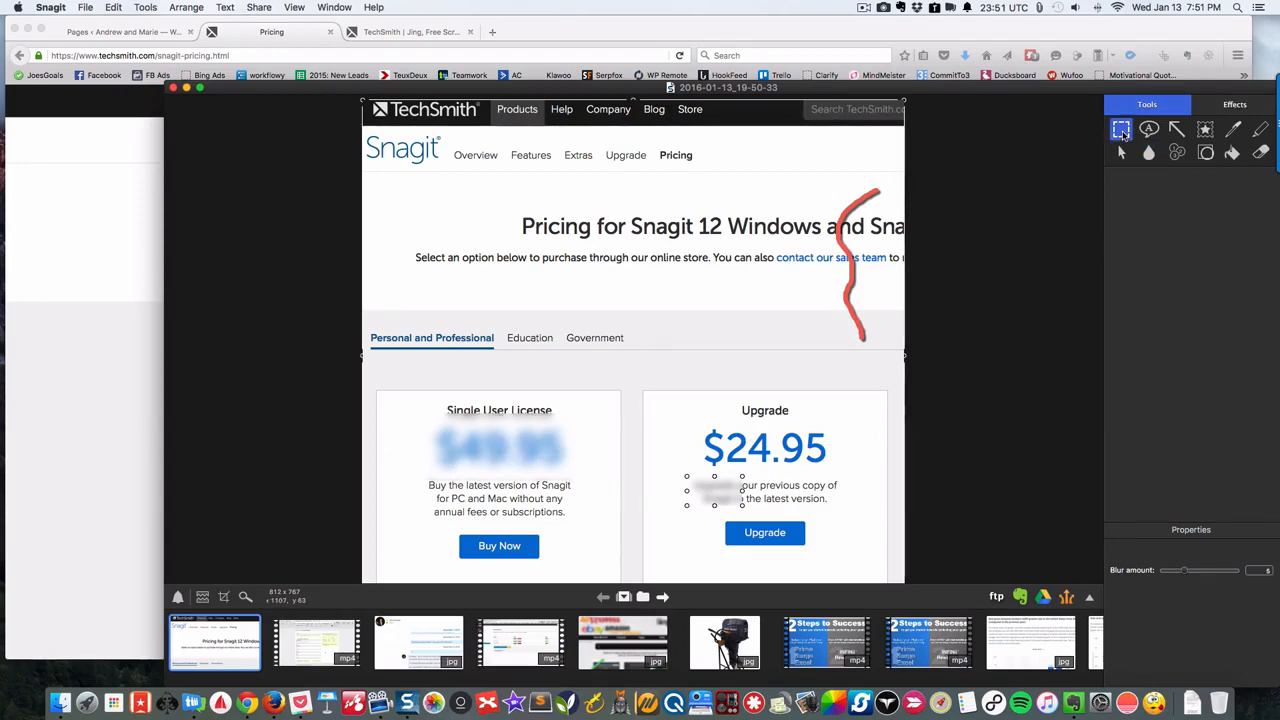
{"action": "left_click", "coordinate": [1149, 130]}
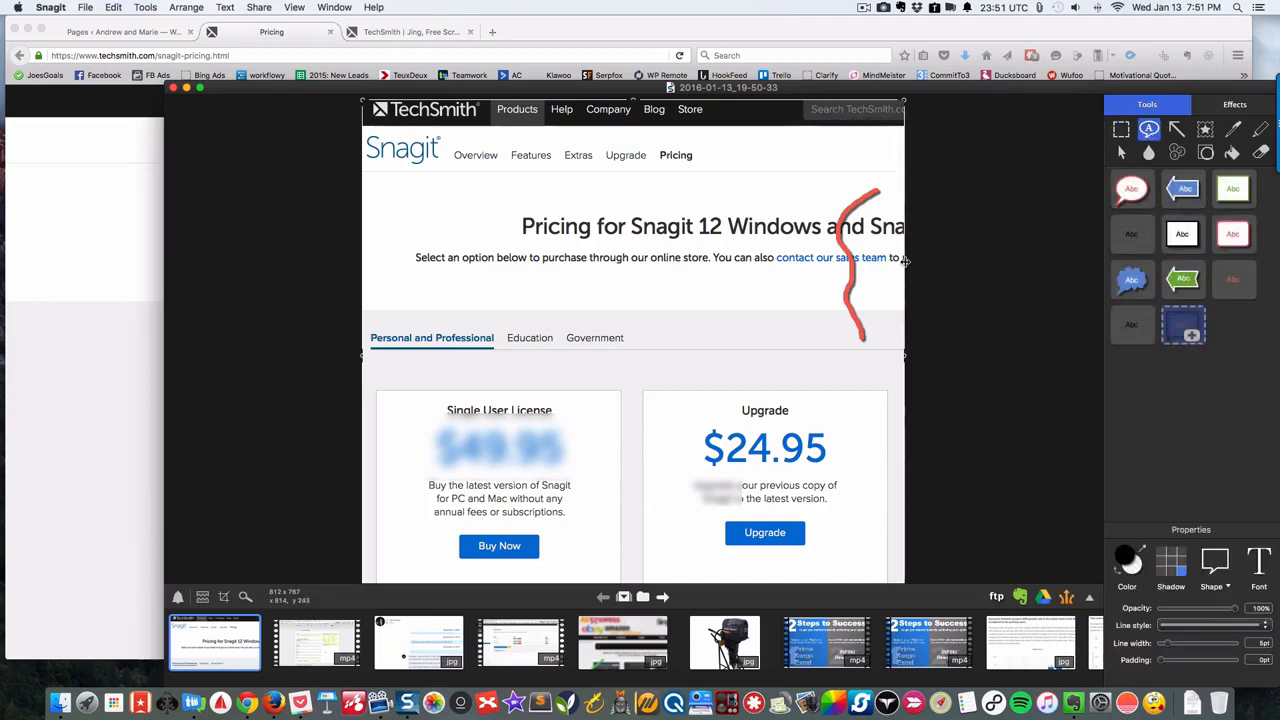
{"action": "left_click", "coordinate": [1131, 192]}
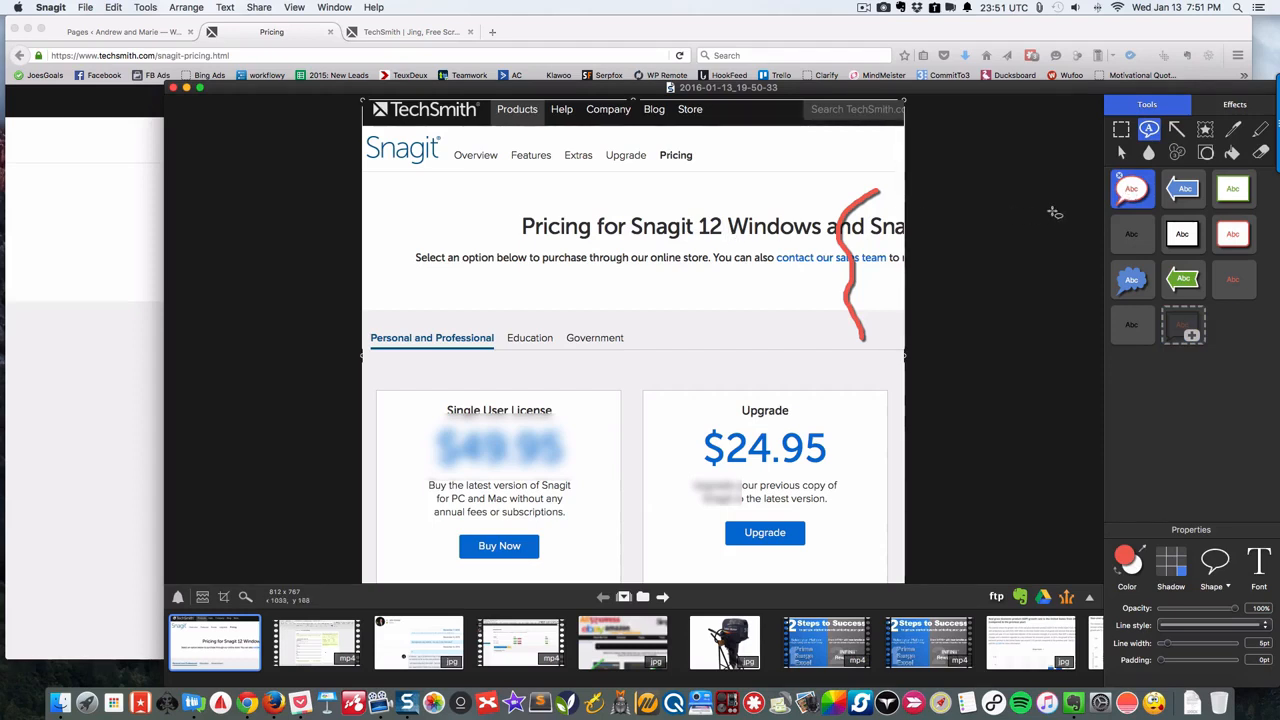
{"action": "left_click", "coordinate": [625, 263]}
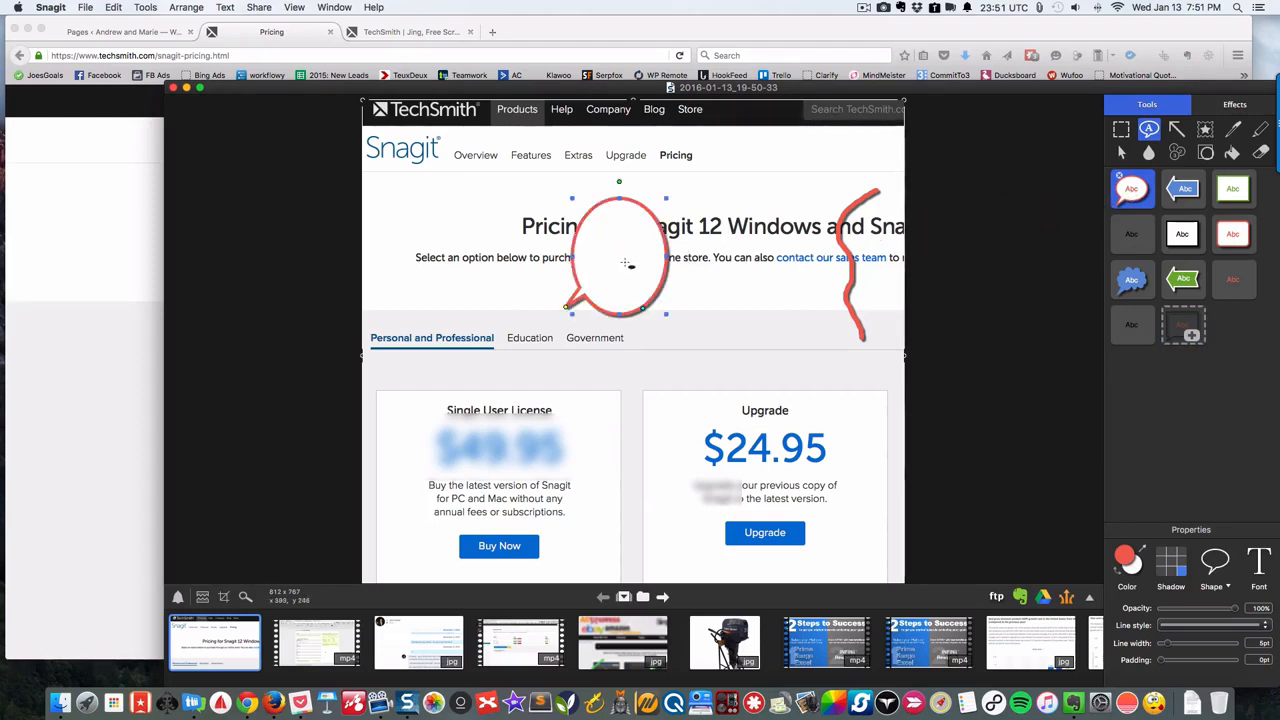
{"action": "type", "text": "hey. what's up"}
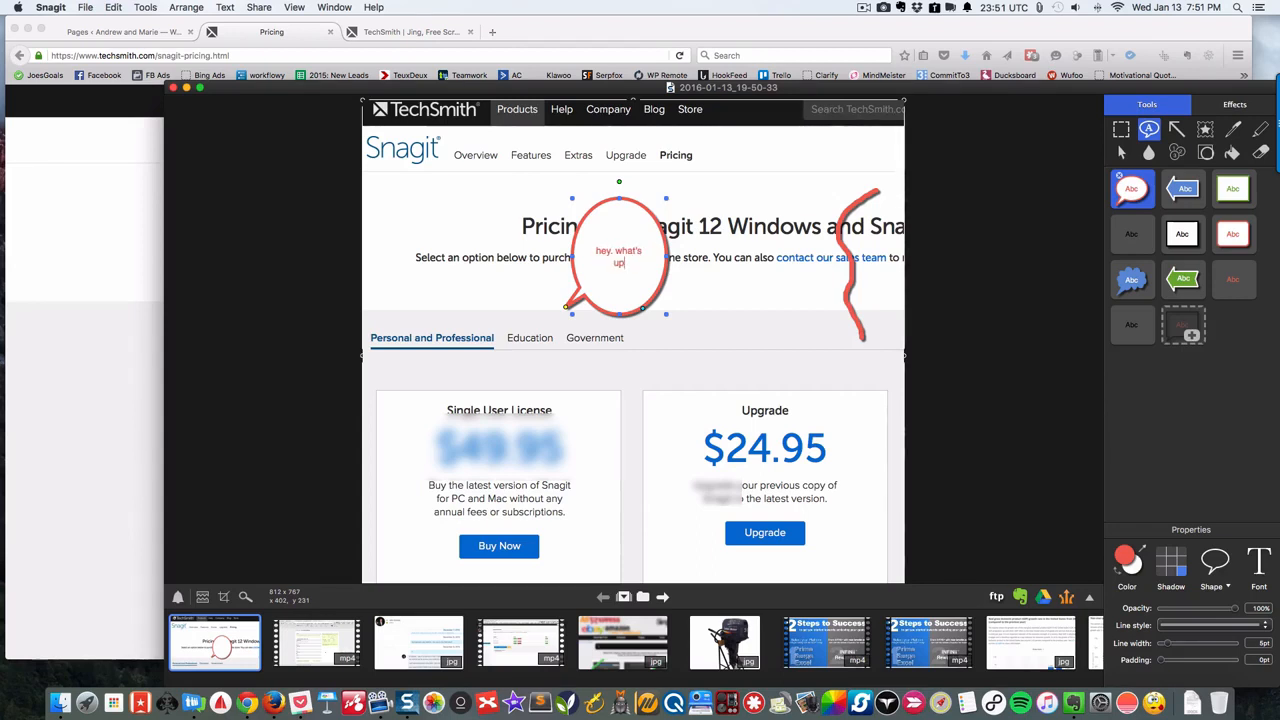
{"action": "key", "text": "super+a"}
{"action": "type", "text": "check out this testimonial!"}
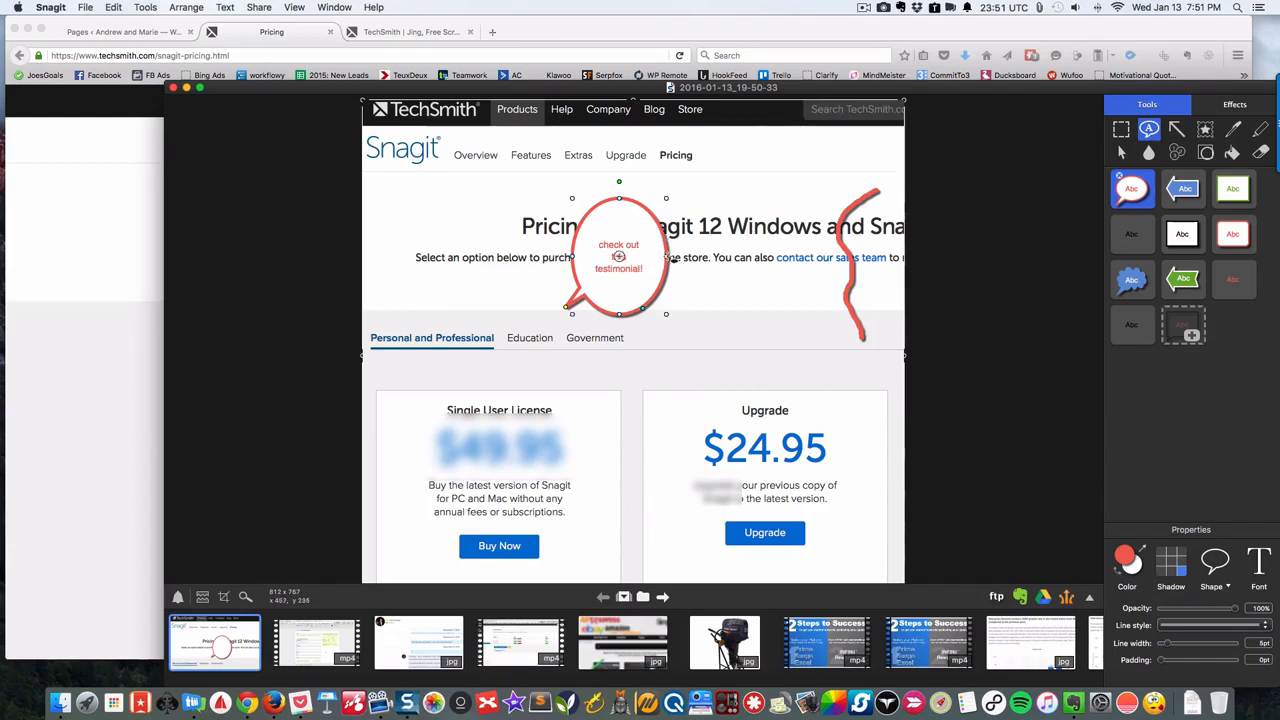
- Widen and reposition the speech bubble so its text fits on one line, and point its tail at the Upgrade price
{"action": "left_click_drag", "start_coordinate": [666, 257], "coordinate": [805, 258]}
{"action": "left_click_drag", "start_coordinate": [664, 262], "coordinate": [681, 437]}
{"action": "left_click_drag", "start_coordinate": [525, 258], "coordinate": [522, 232]}
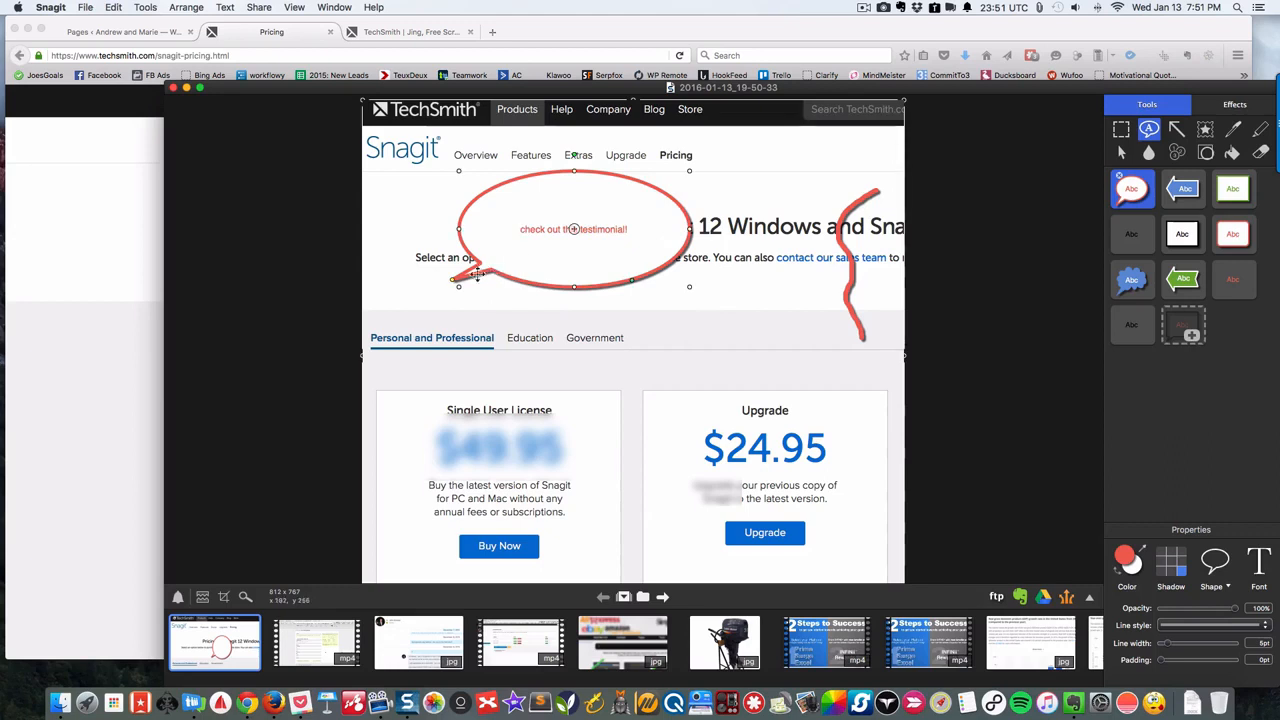
{"action": "left_click_drag", "start_coordinate": [455, 284], "coordinate": [763, 440]}
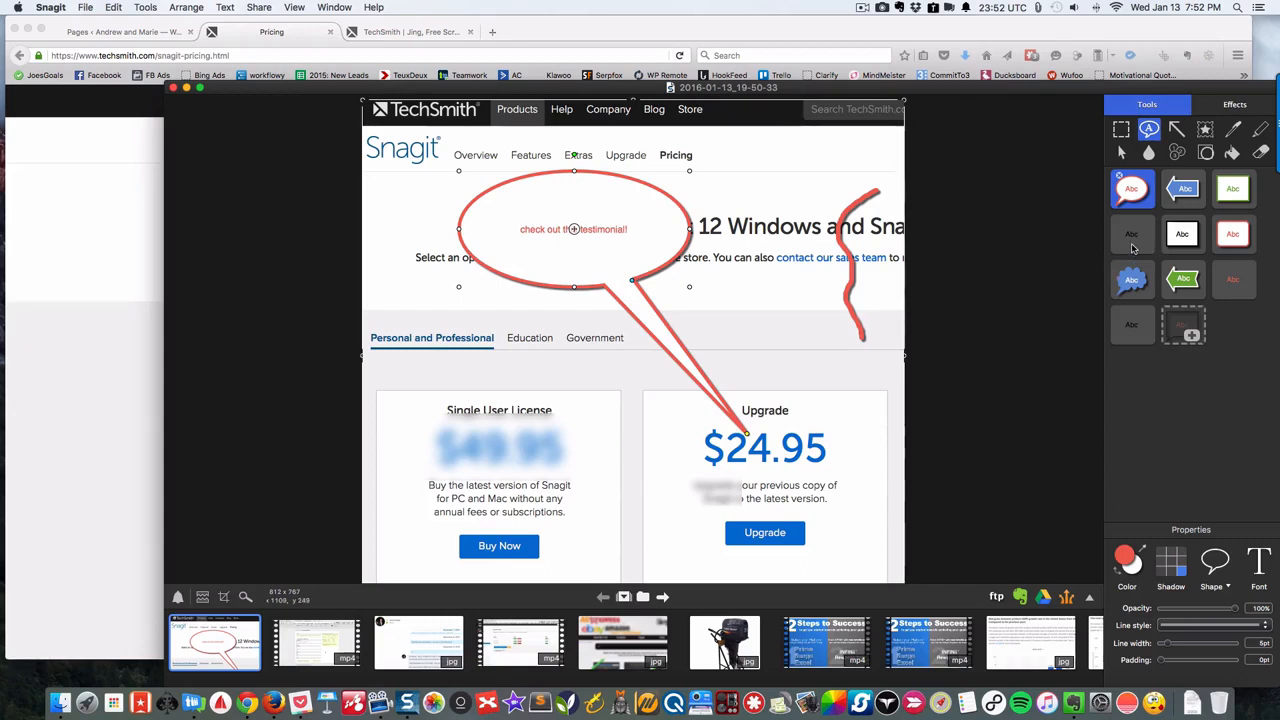
- Change the callout to the white rectangle style with a black border and move it nearer the red pen line
{"action": "left_click", "coordinate": [1133, 240]}
{"action": "left_click", "coordinate": [1188, 244]}
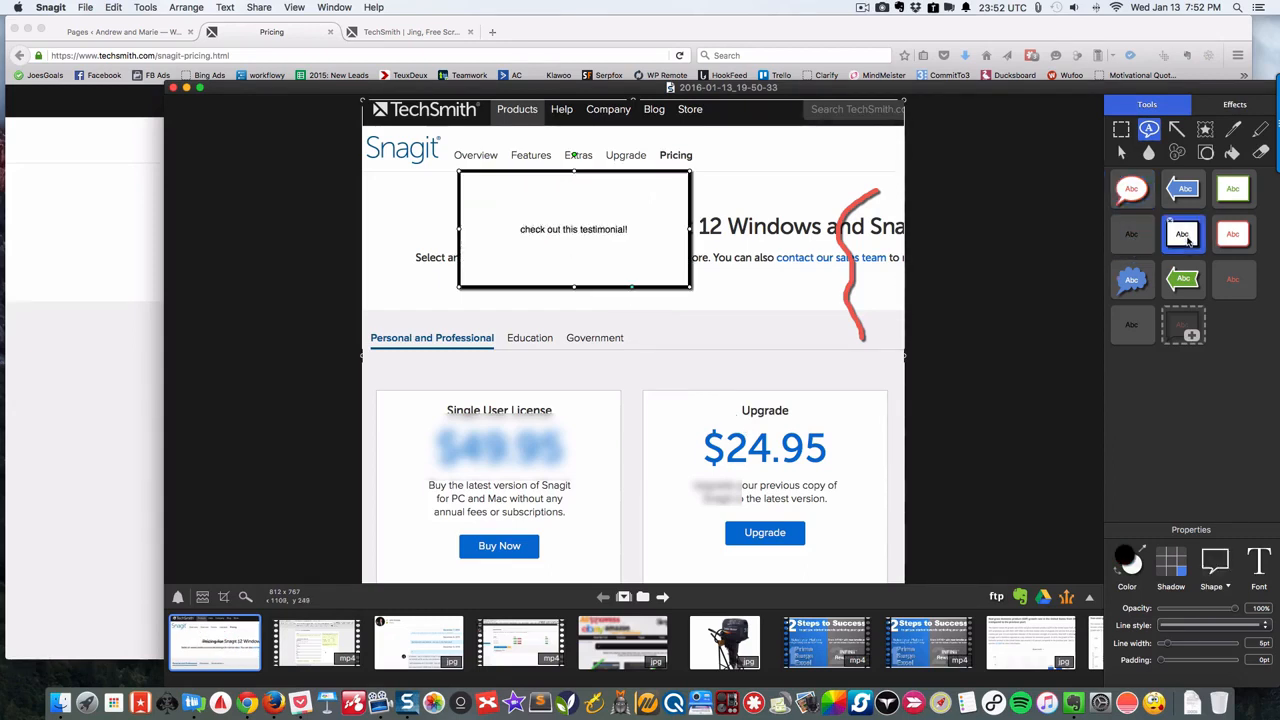
{"action": "left_click_drag", "start_coordinate": [611, 222], "coordinate": [705, 241]}
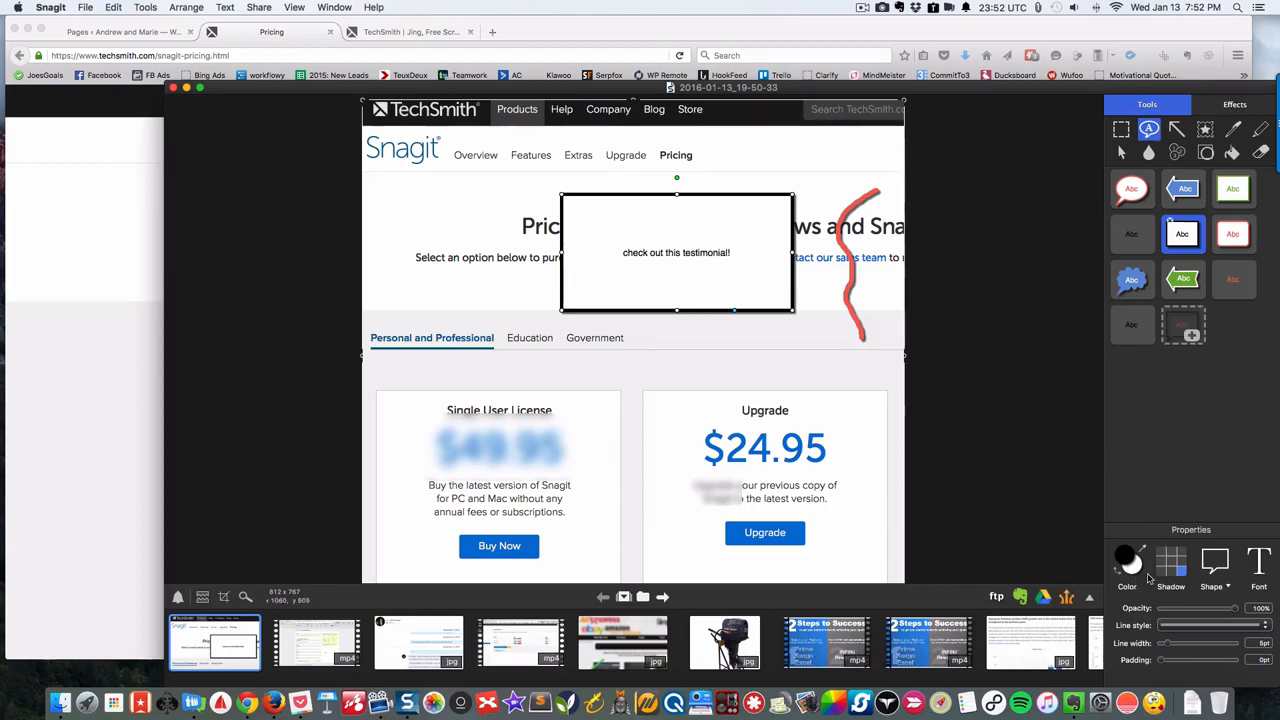
- Change the font of the callout text to Futura Medium
{"action": "double_click", "coordinate": [683, 253]}
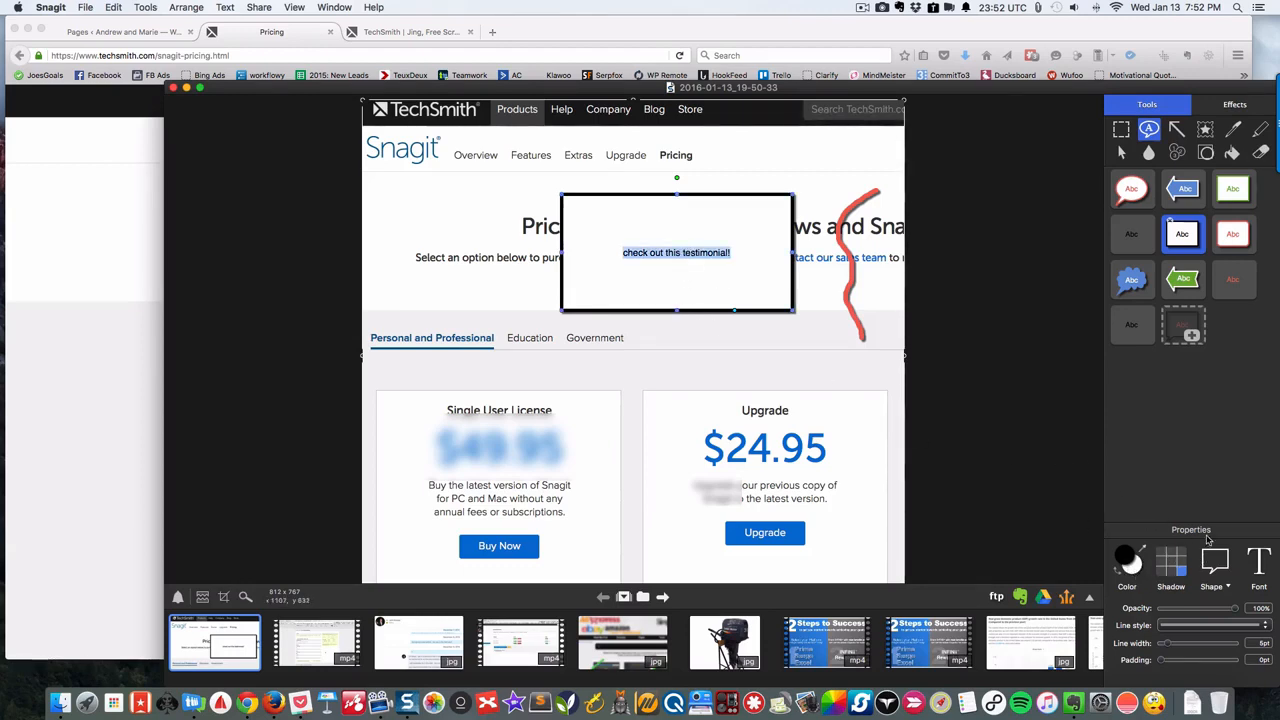
{"action": "left_click", "coordinate": [1259, 562]}
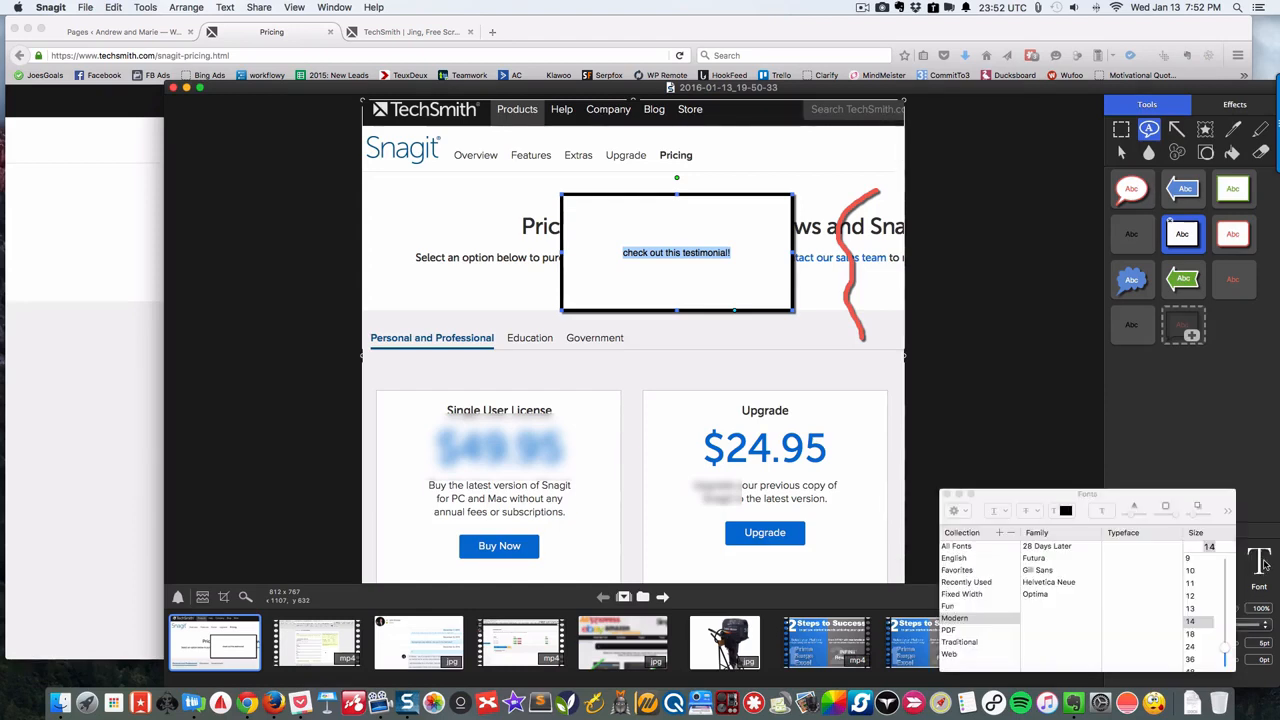
{"action": "left_click", "coordinate": [1045, 547]}
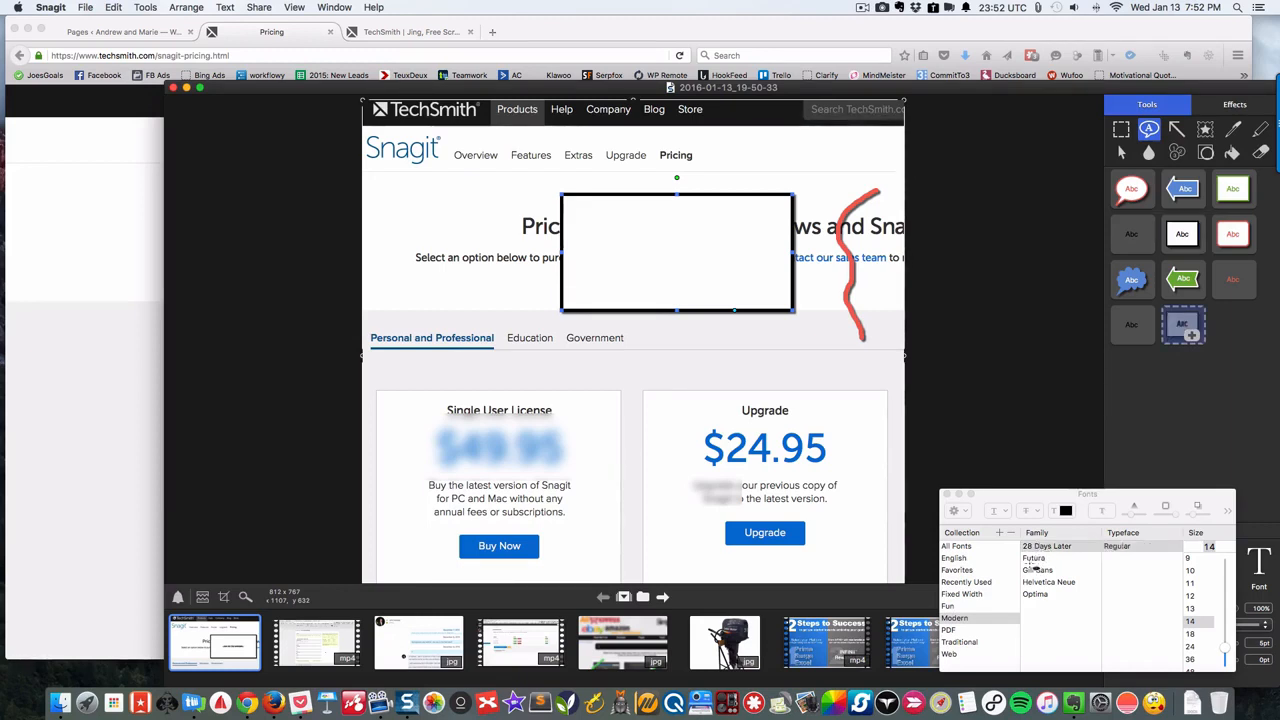
{"action": "left_click", "coordinate": [1034, 558]}
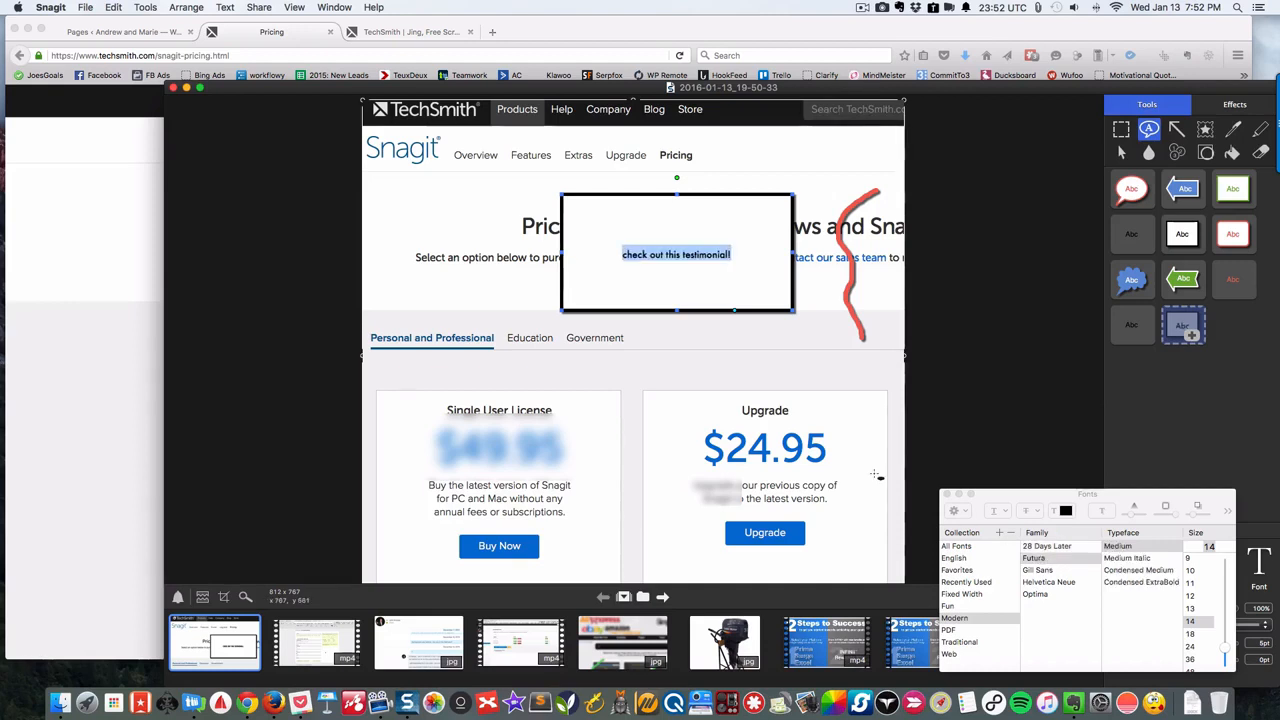
- Set the font size of the selected testimonial callout text to 36
{"action": "scroll", "coordinate": [1190, 620], "scroll_direction": "down", "scroll_amount": 3}
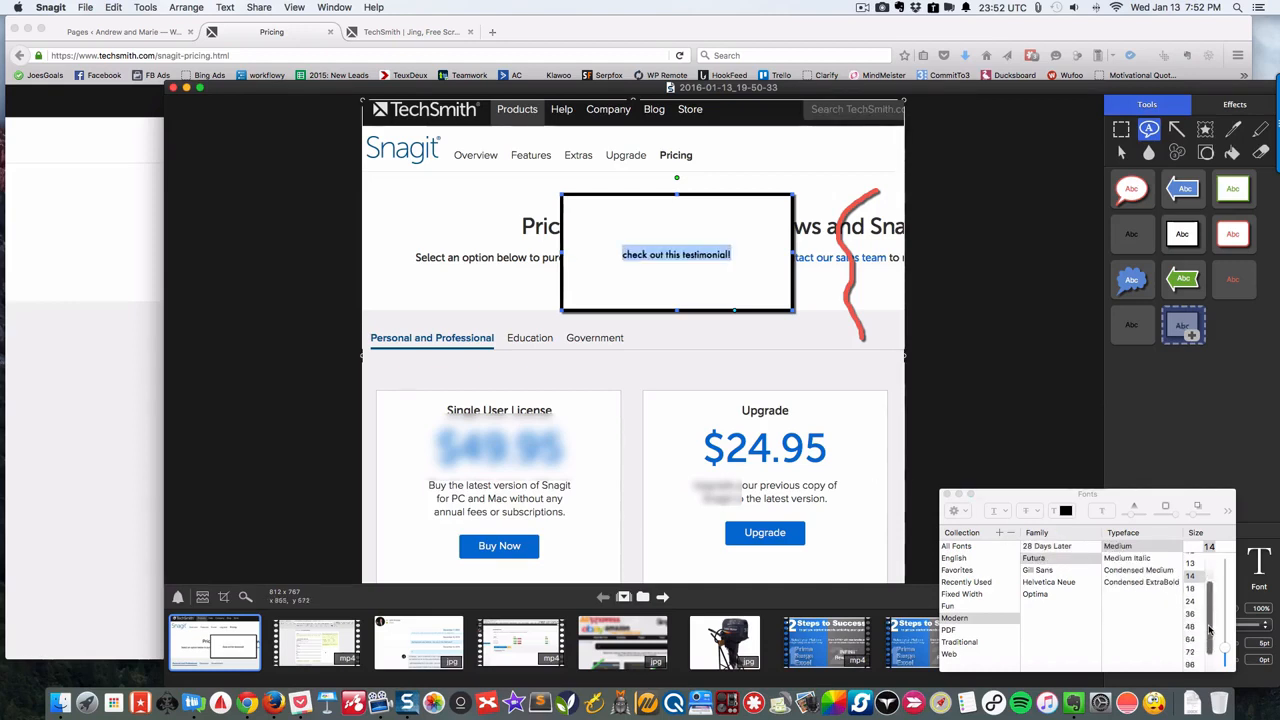
{"action": "left_click", "coordinate": [1191, 632]}
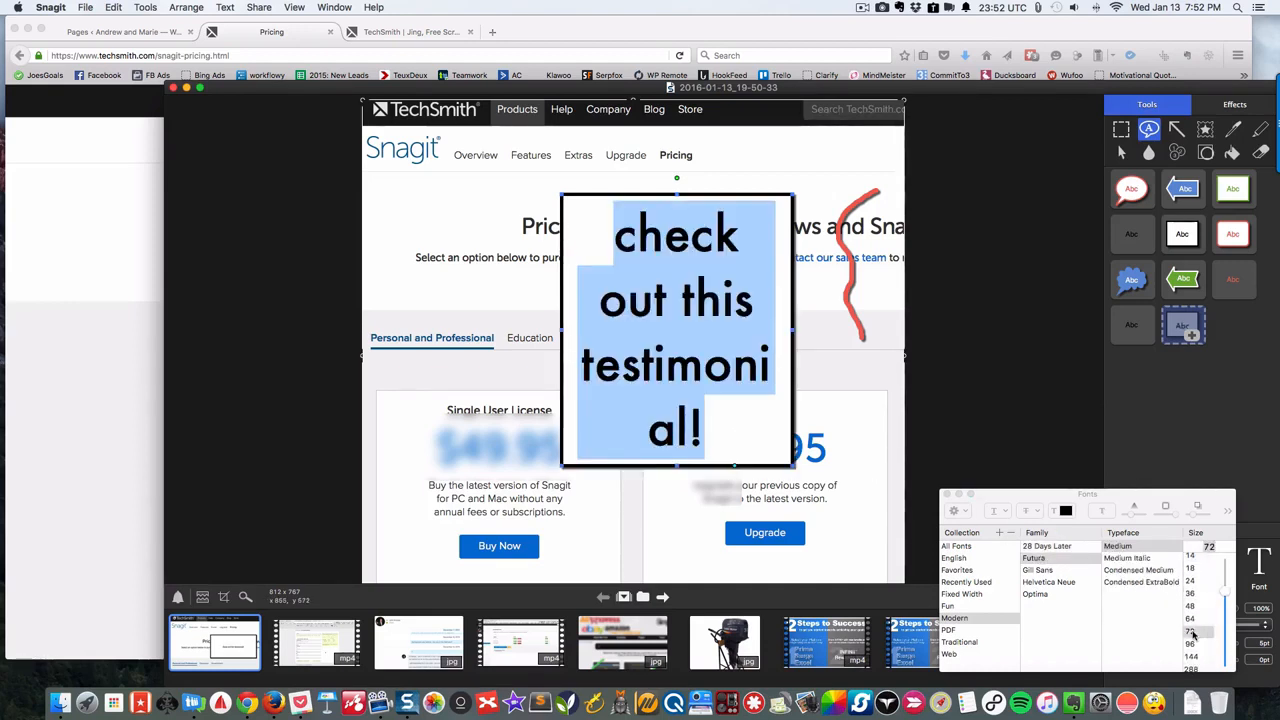
{"action": "left_click", "coordinate": [1190, 594]}
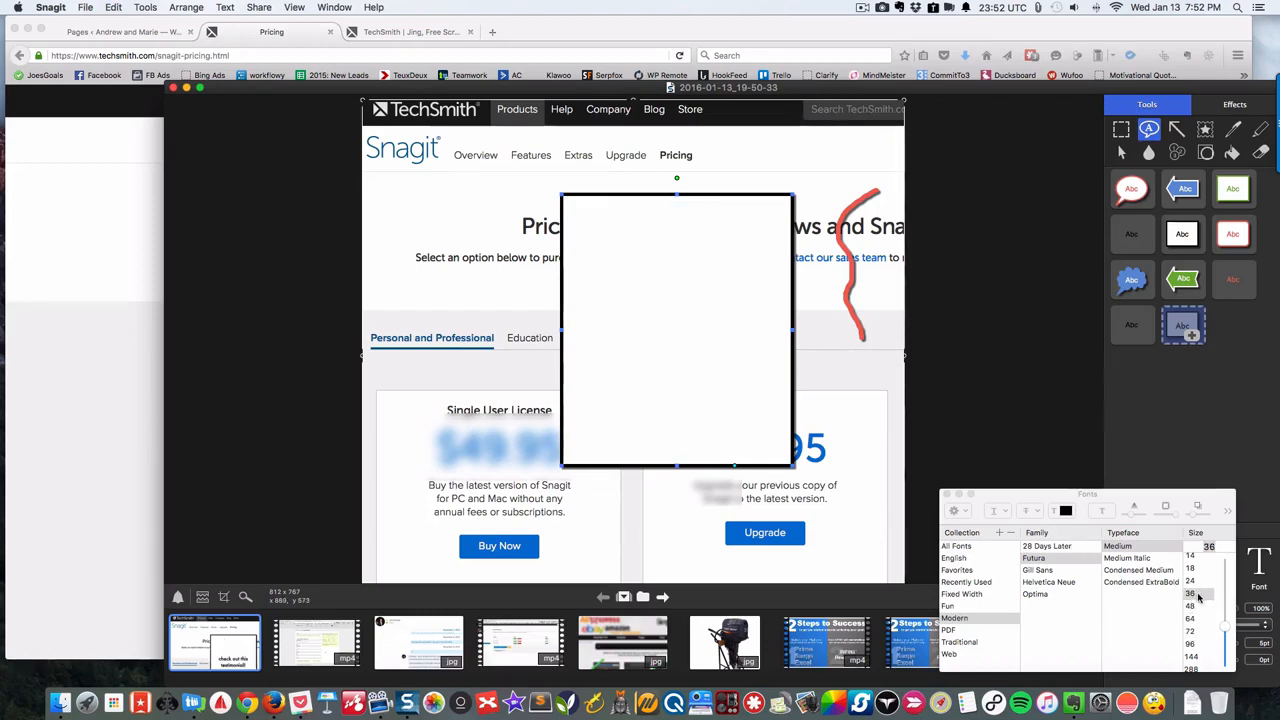
{"action": "left_click", "coordinate": [828, 333]}
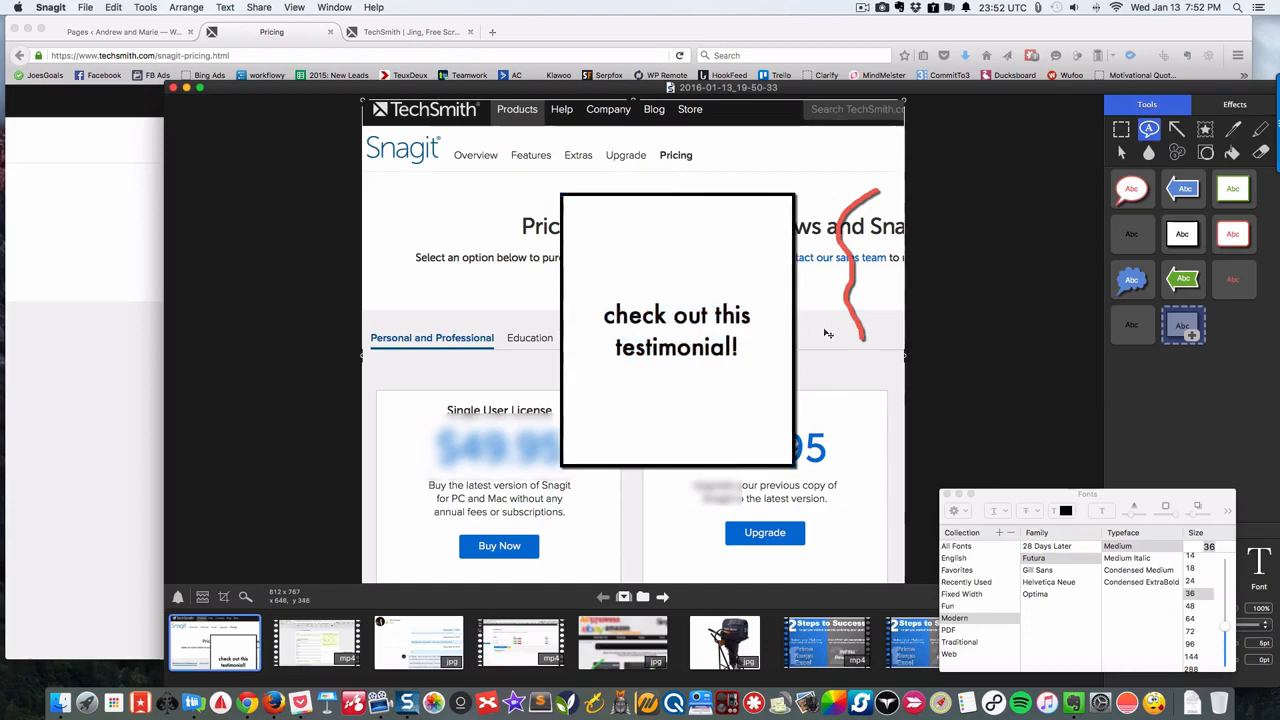
- Widen the testimonial callout slightly, shorten it to fit its two lines of text, and move it under the Snagit logo
{"action": "left_click_drag", "start_coordinate": [828, 333], "coordinate": [826, 460]}
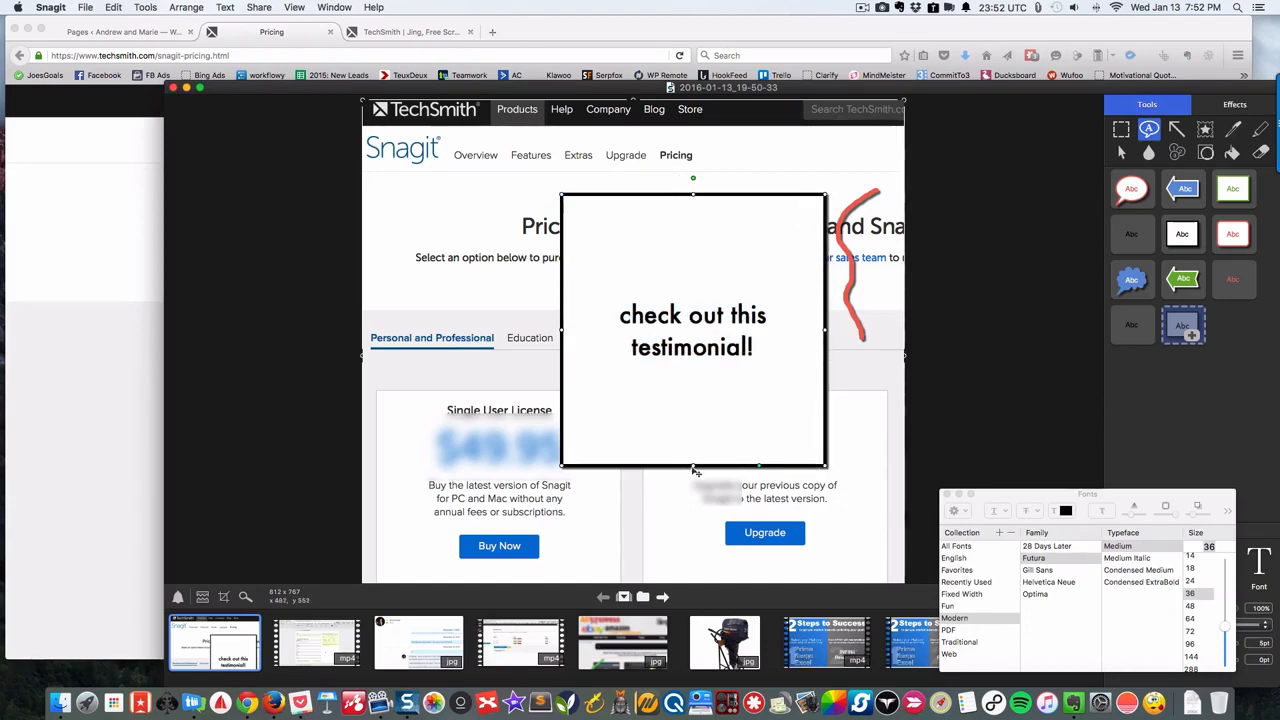
{"action": "left_click_drag", "start_coordinate": [693, 467], "coordinate": [692, 297]}
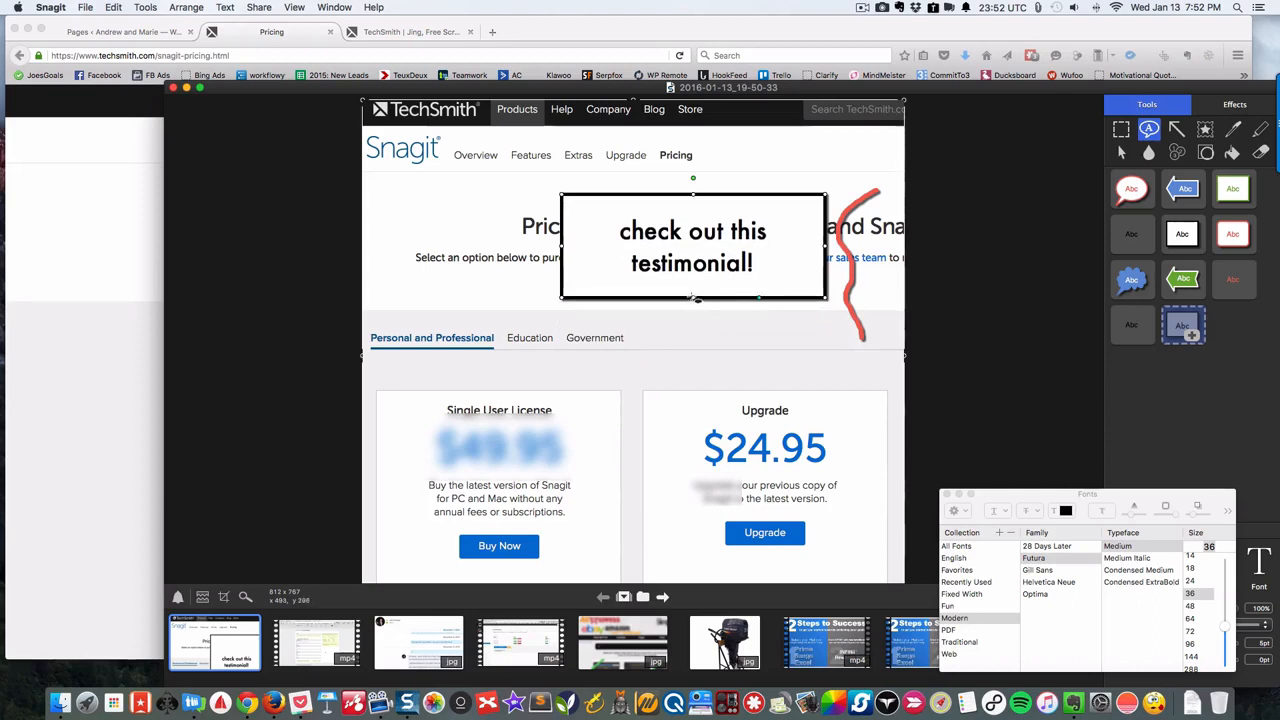
{"action": "left_click_drag", "start_coordinate": [703, 243], "coordinate": [526, 206]}
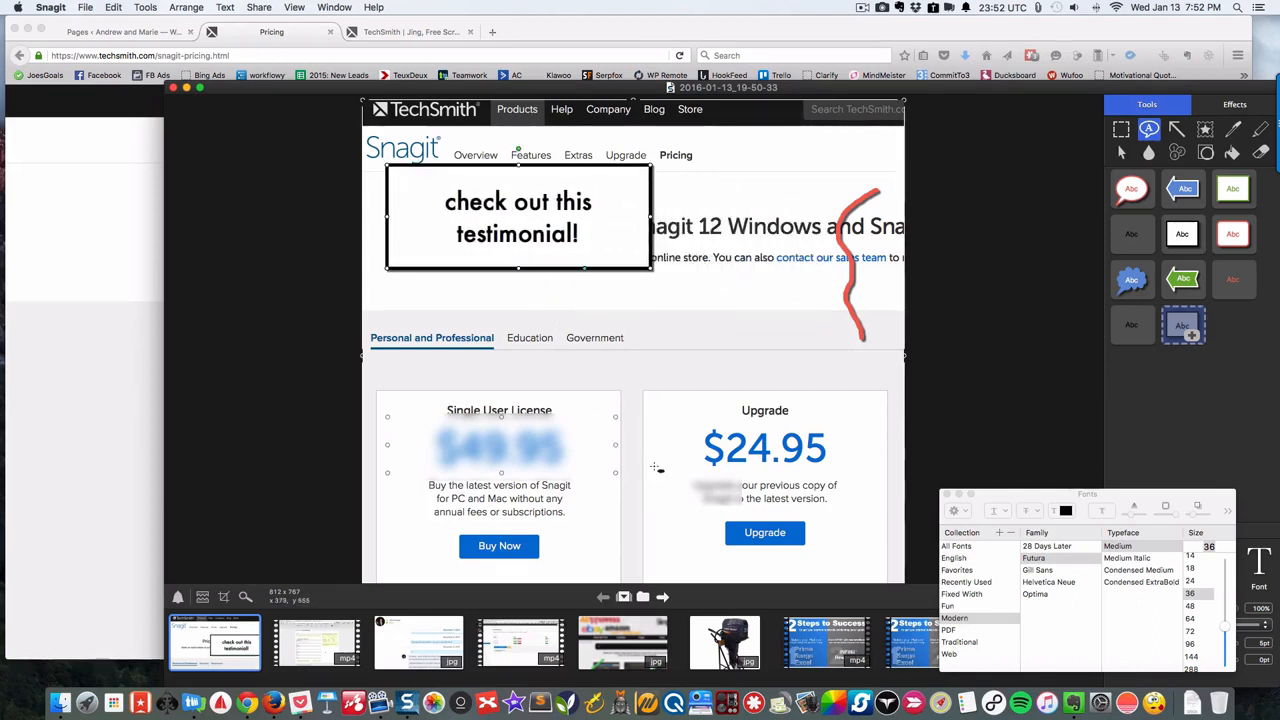
- Trim the dark TechSmith header and a narrow strip of the right edge off the capture, leaving about 761 x 726 pixels
{"action": "scroll", "coordinate": [652, 466], "scroll_direction": "down", "scroll_amount": 2}
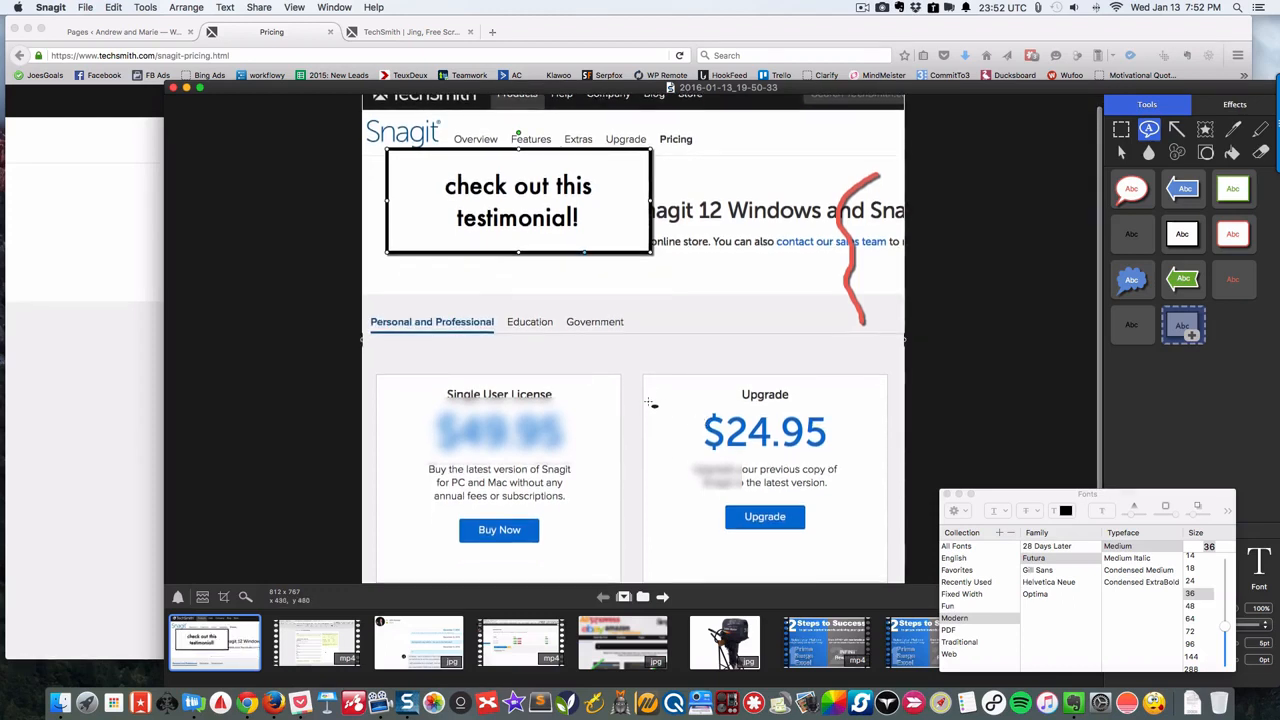
{"action": "scroll", "coordinate": [650, 403], "scroll_direction": "down", "scroll_amount": 1}
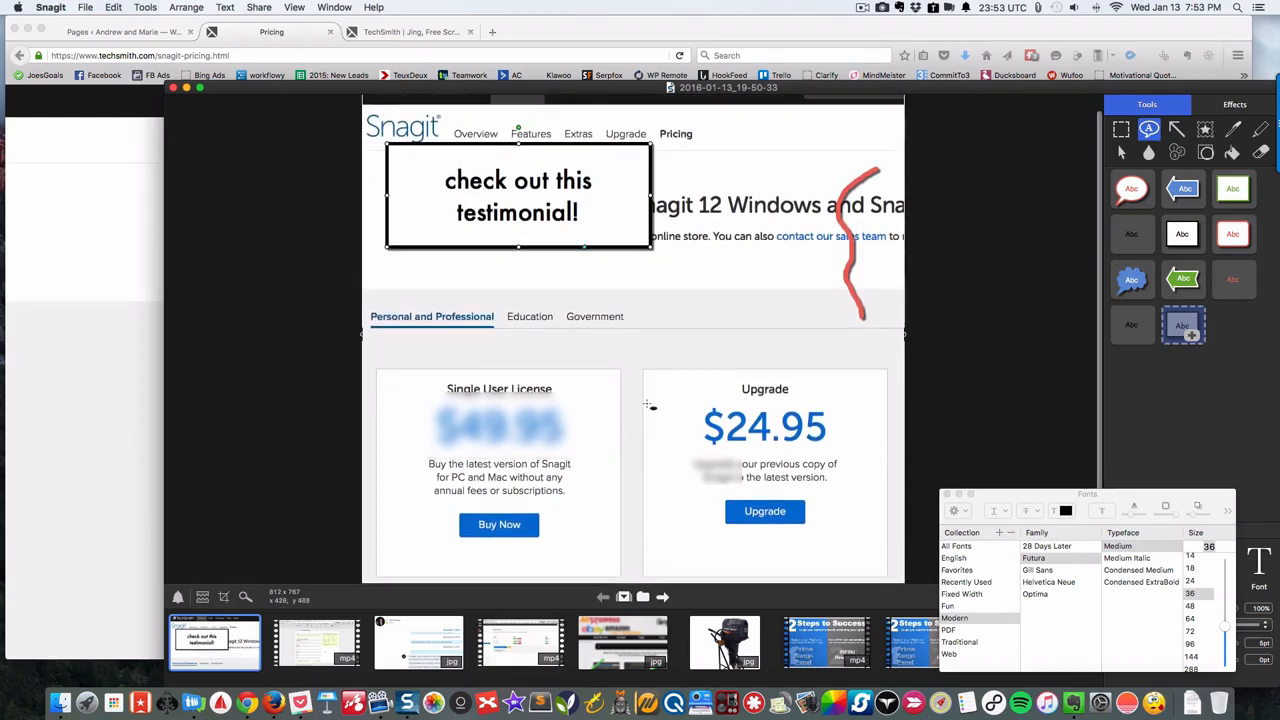
{"action": "scroll", "coordinate": [650, 405], "scroll_direction": "up", "scroll_amount": 3}
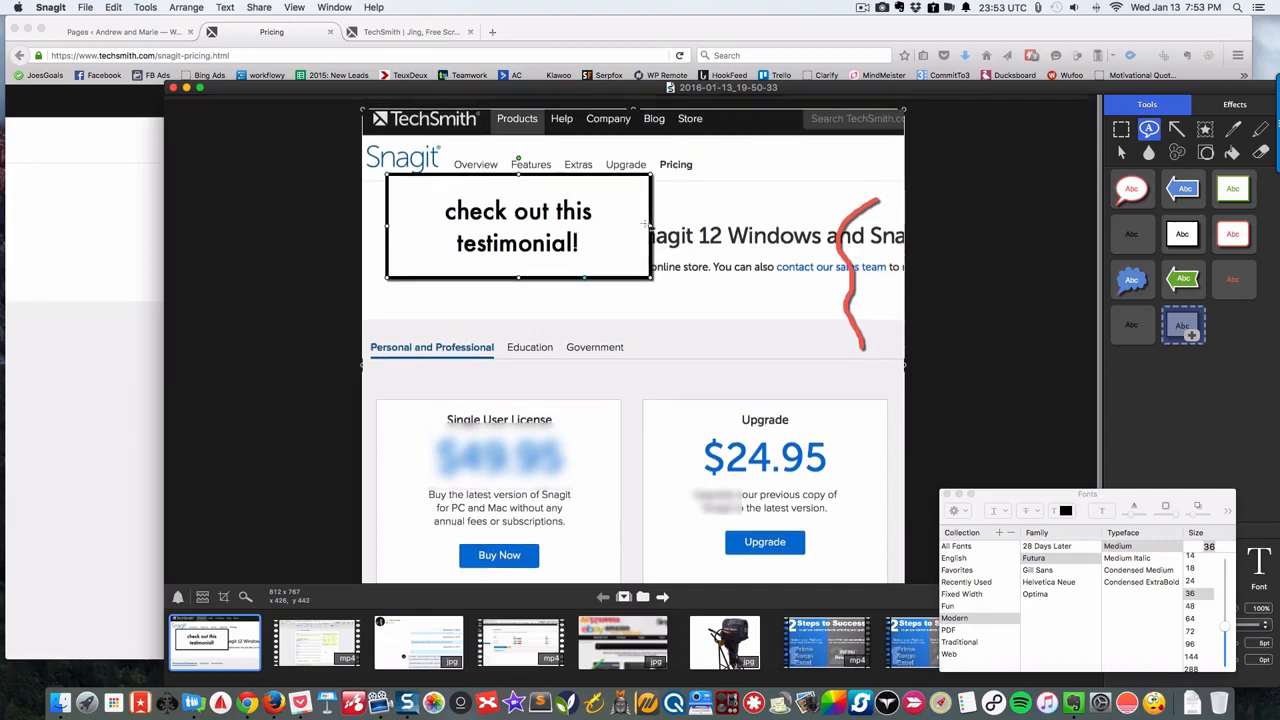
{"action": "scroll", "coordinate": [640, 160], "scroll_direction": "down", "scroll_amount": 1}
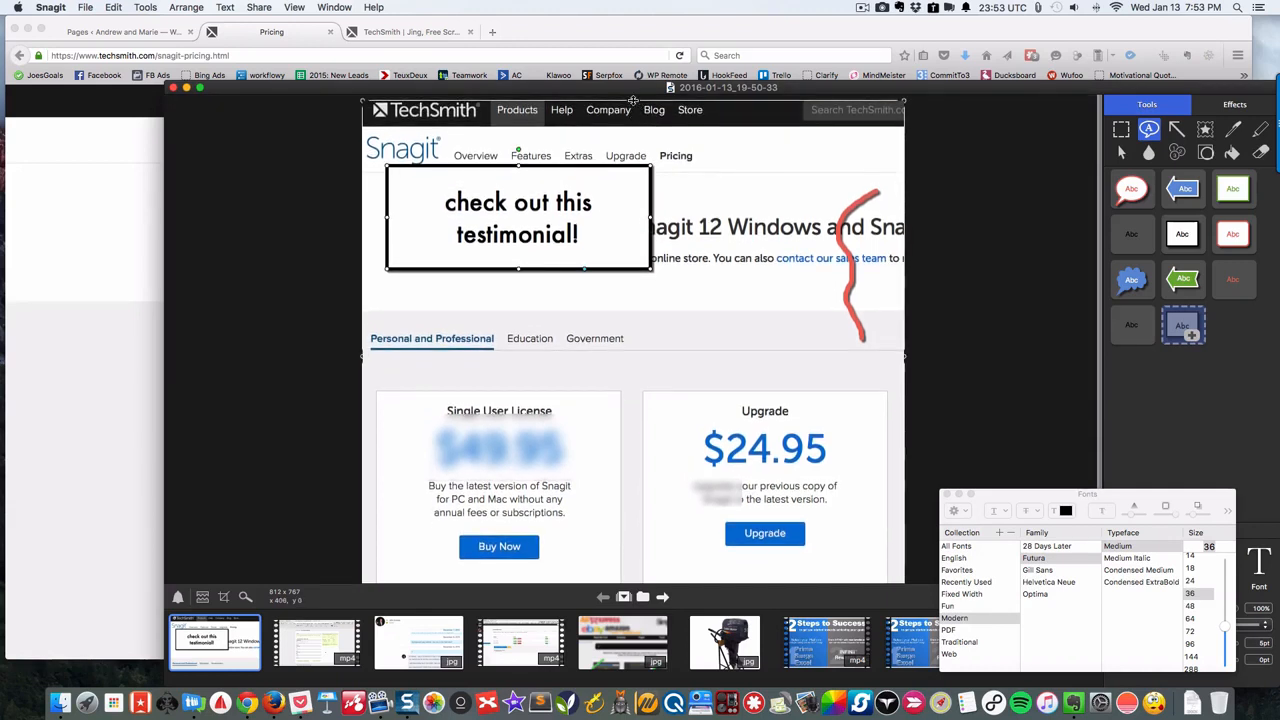
{"action": "left_click_drag", "start_coordinate": [633, 98], "coordinate": [636, 133]}
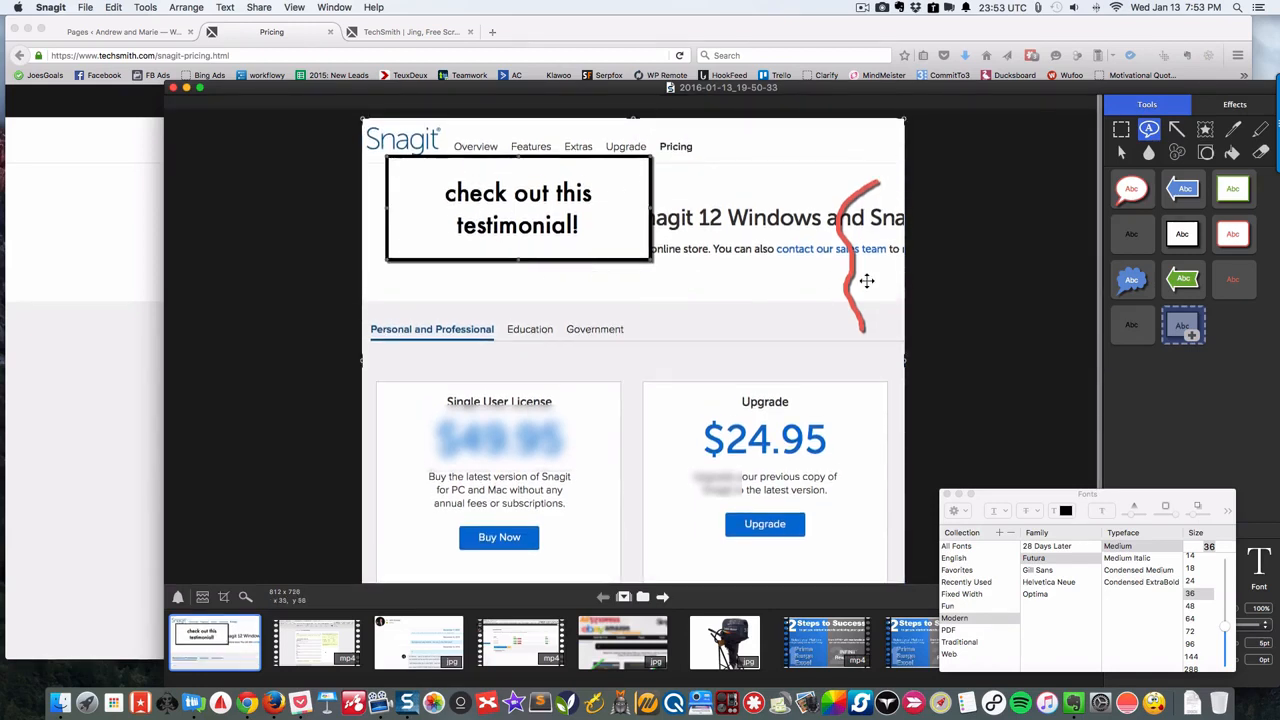
{"action": "left_click", "coordinate": [907, 347]}
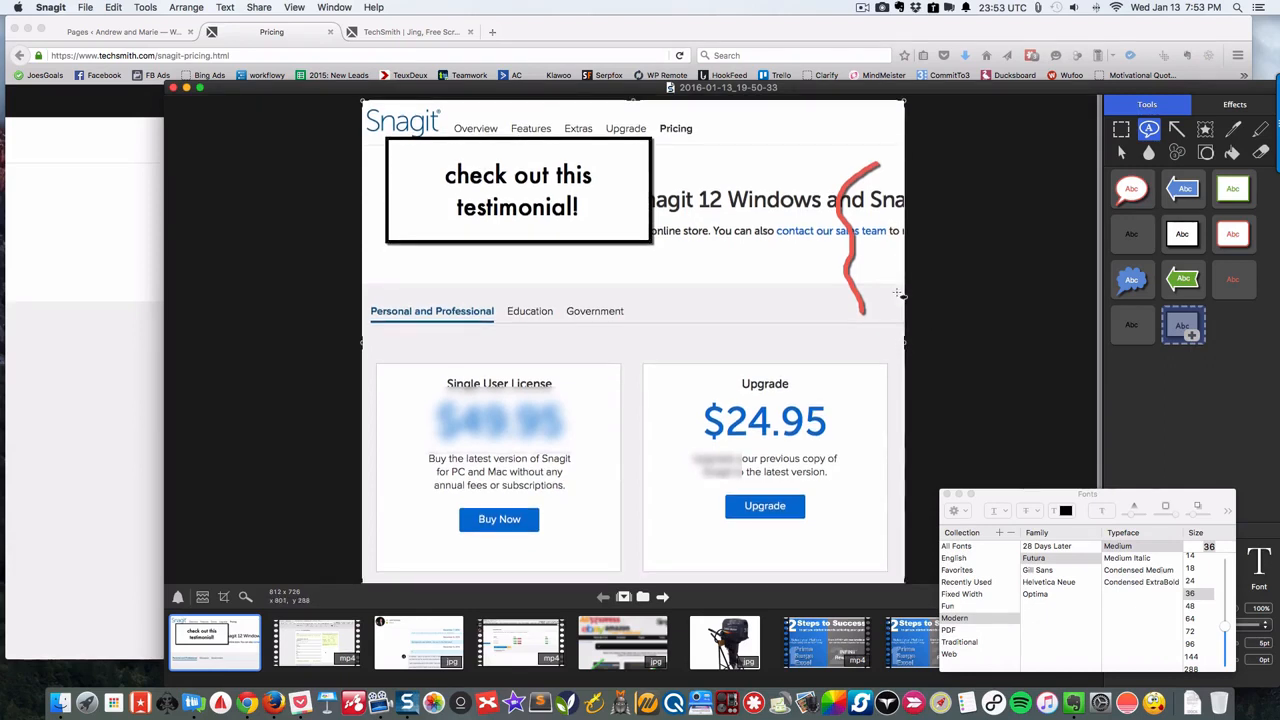
{"action": "left_click_drag", "start_coordinate": [906, 343], "coordinate": [866, 345]}
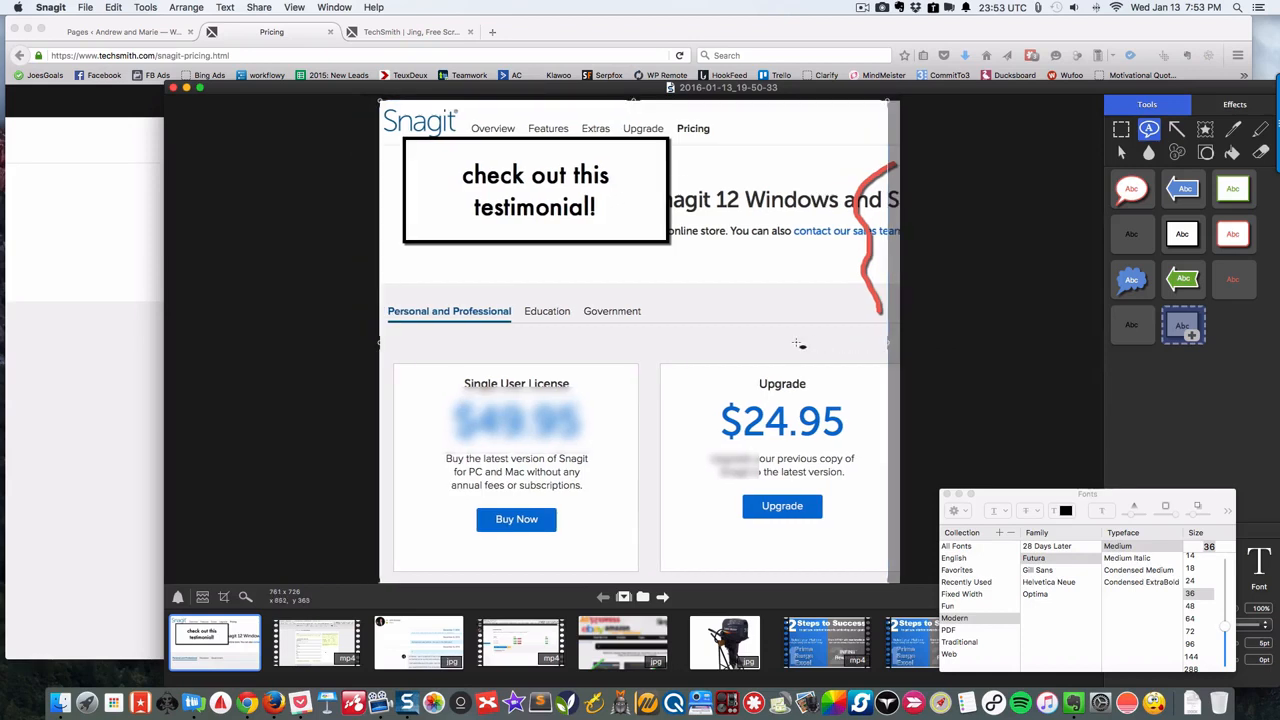
- Place an empty white callout above the Upgrade heading and draw a red arrow pointing down to the blurred Single User License price
{"action": "left_click", "coordinate": [750, 343]}
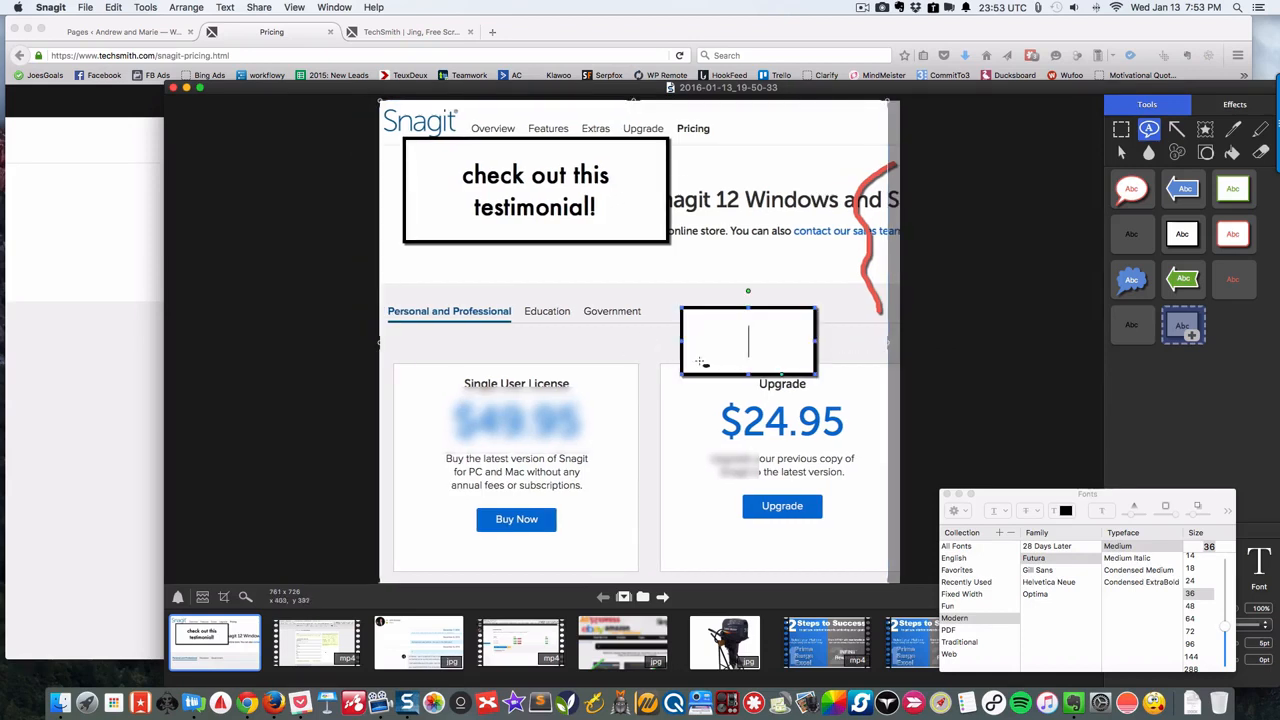
{"action": "left_click", "coordinate": [913, 291]}
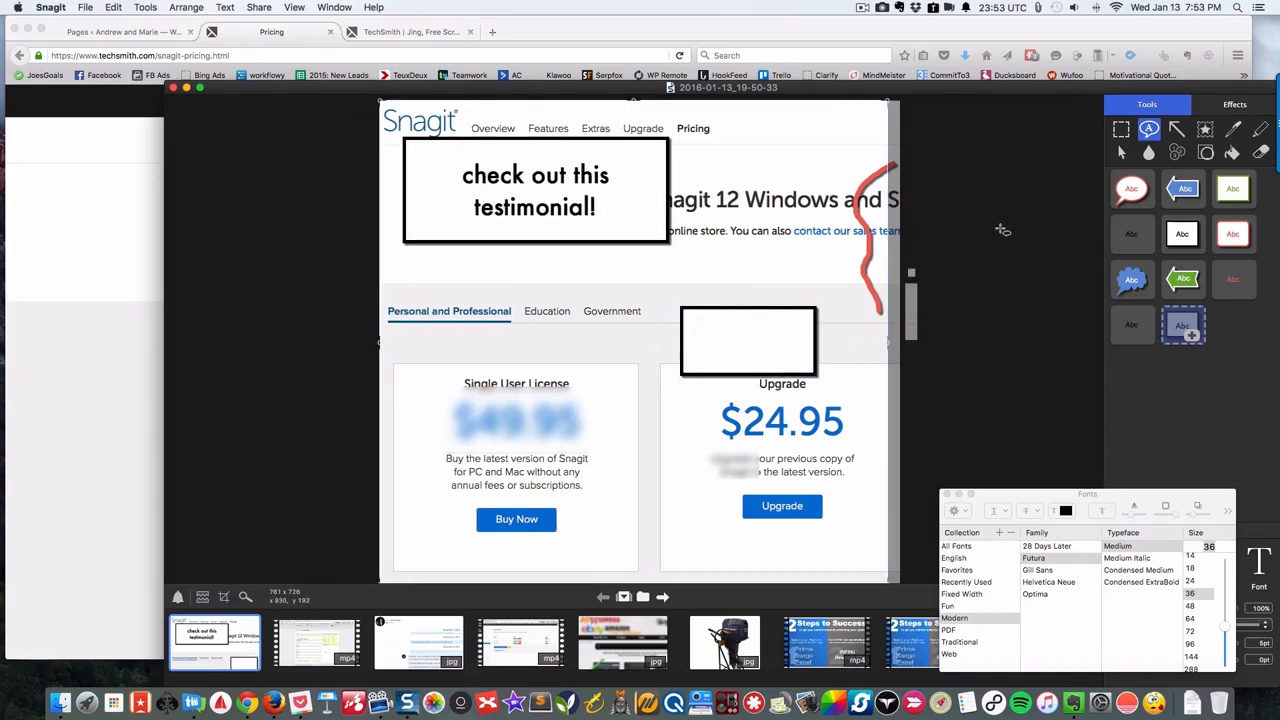
{"action": "left_click", "coordinate": [1177, 130]}
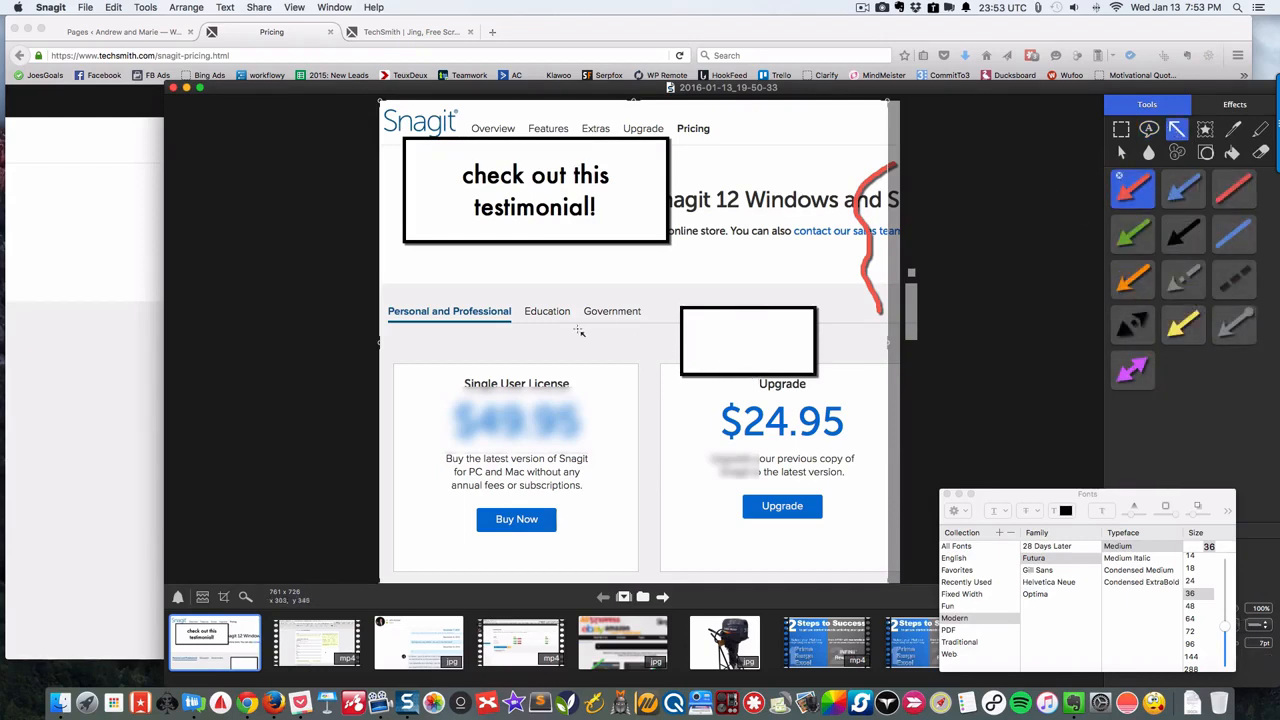
{"action": "left_click_drag", "start_coordinate": [411, 289], "coordinate": [477, 394]}
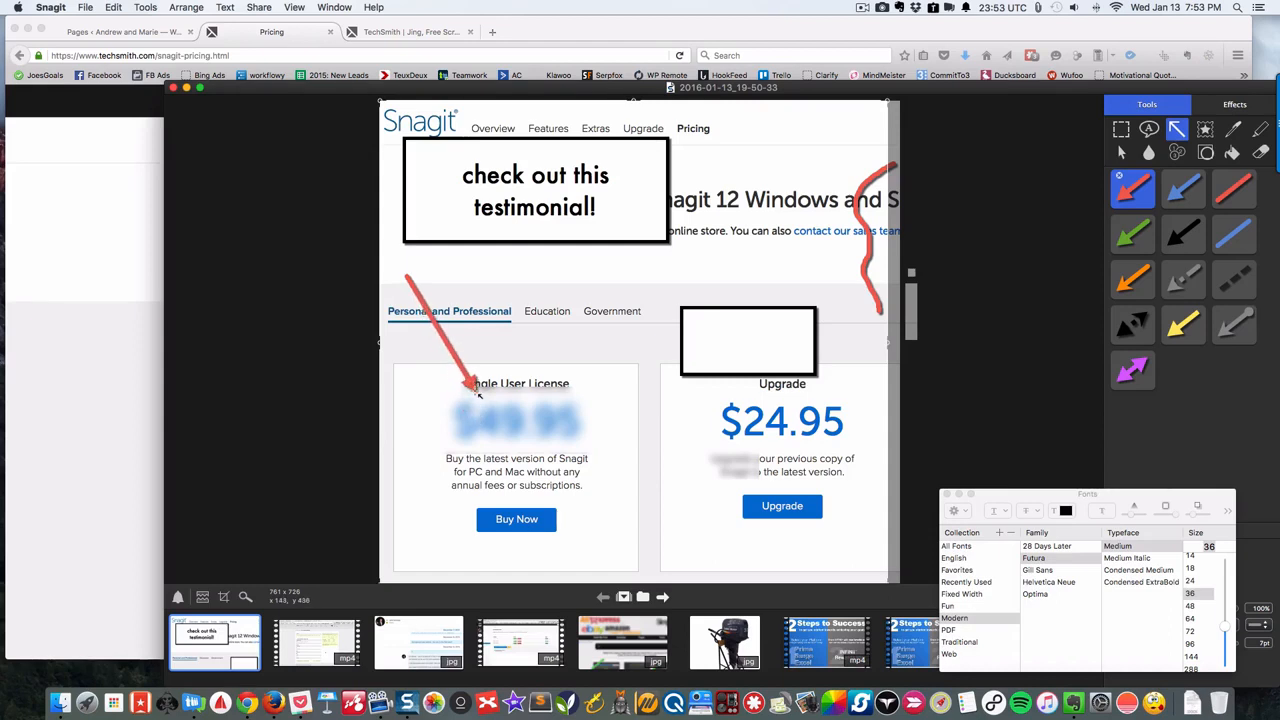
- Move the testimonial callout to the red arrow's tail and replace its text with "how much do you think this costs?"
{"action": "left_click_drag", "start_coordinate": [505, 185], "coordinate": [487, 218]}
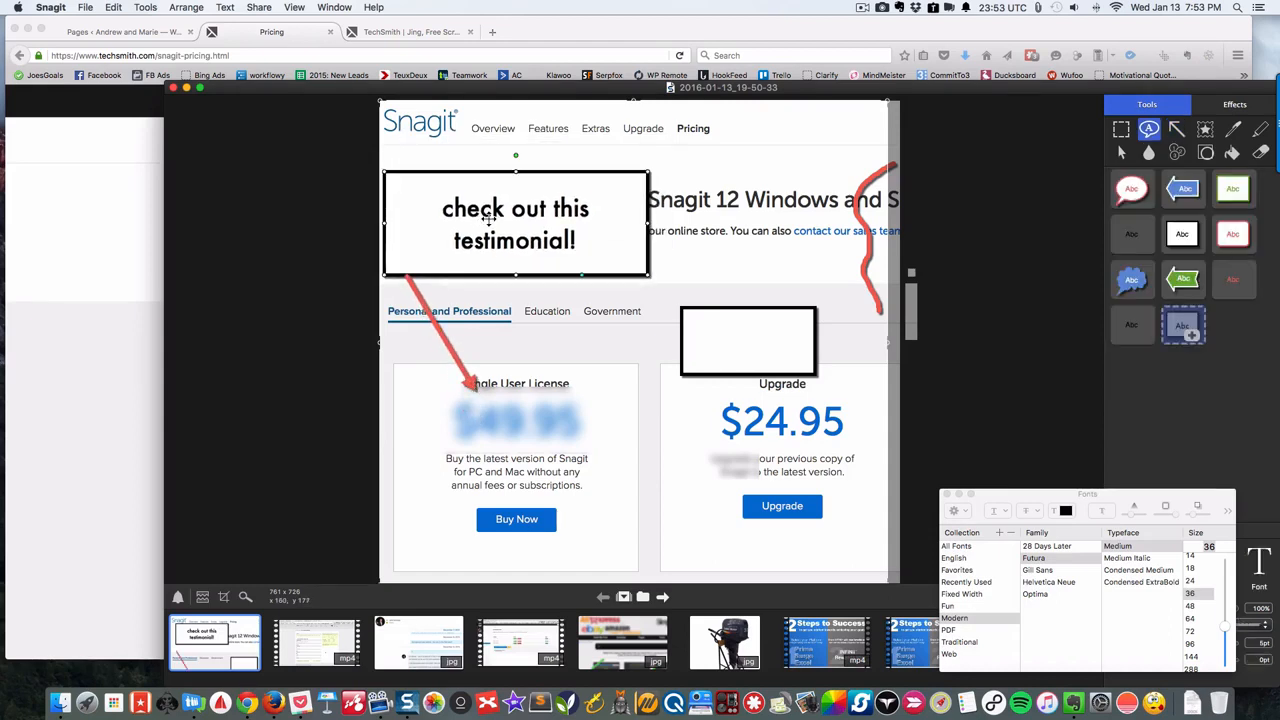
{"action": "double_click", "coordinate": [605, 238]}
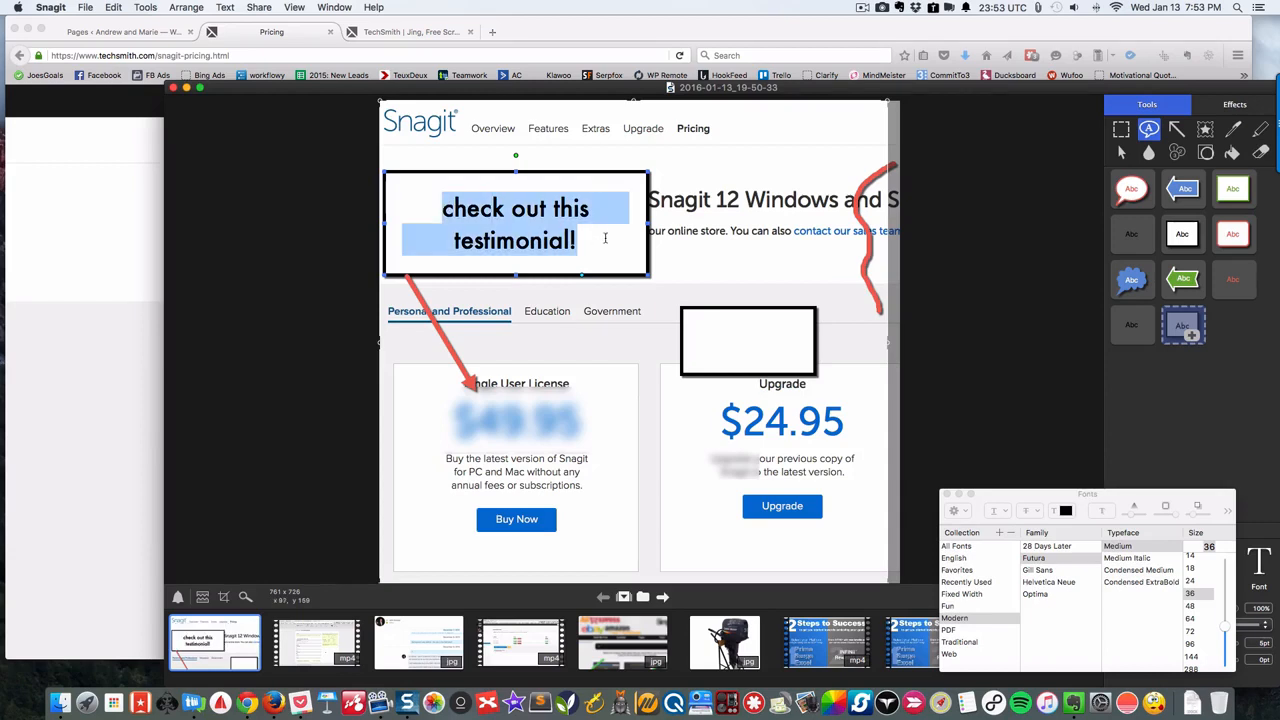
{"action": "type", "text": "how much"}
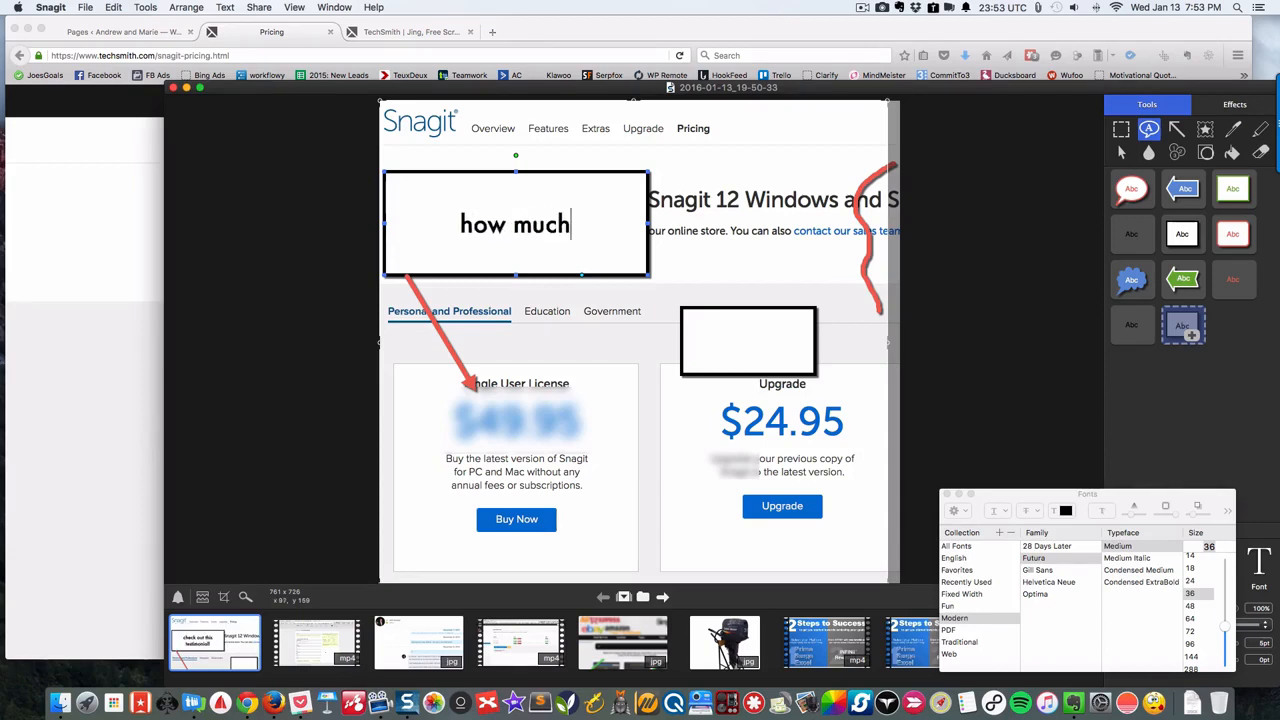
{"action": "type", "text": " do you think this costs?"}
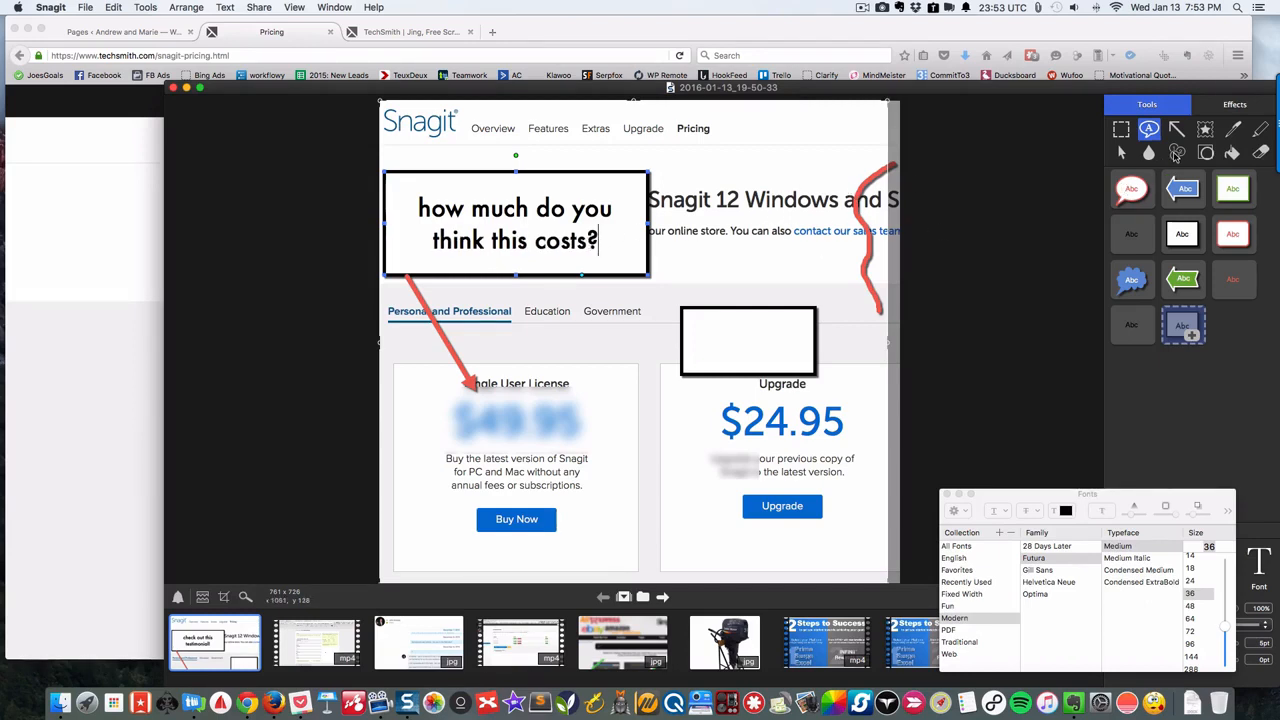
- Place red numbered step markers 1 and 2 on the upper-left corners of the question callout and the empty callout
{"action": "left_click", "coordinate": [1177, 153]}
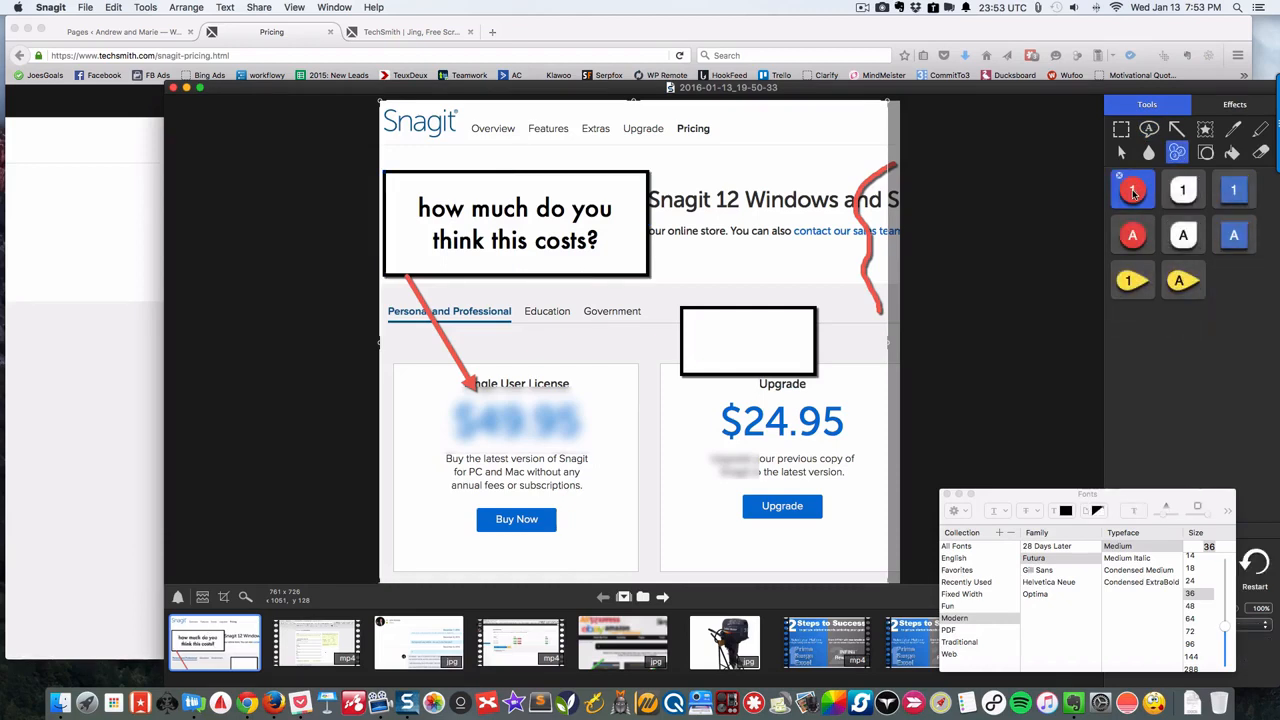
{"action": "left_click", "coordinate": [411, 196]}
{"action": "left_click", "coordinate": [684, 311]}
- Enter the text "a LOT!" in the empty callout above the Upgrade heading
{"action": "key", "text": "c"}
{"action": "left_click", "coordinate": [735, 340]}
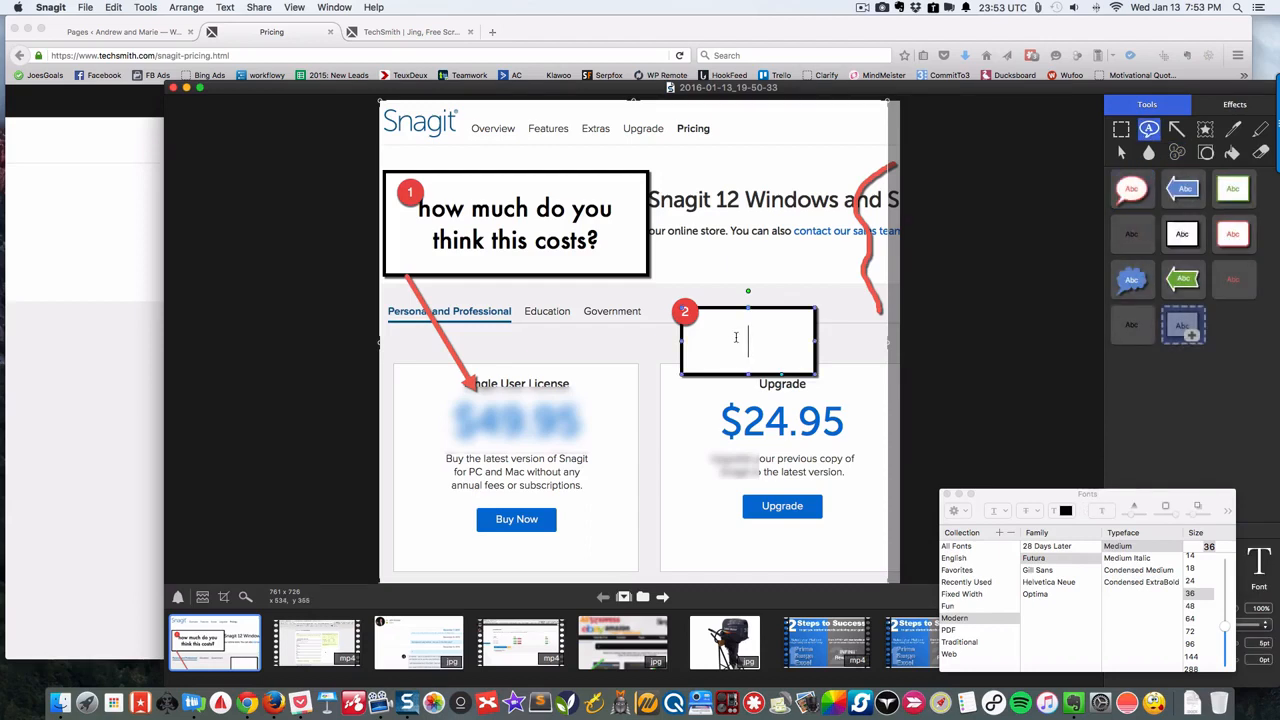
{"action": "type", "text": "a LOT!"}
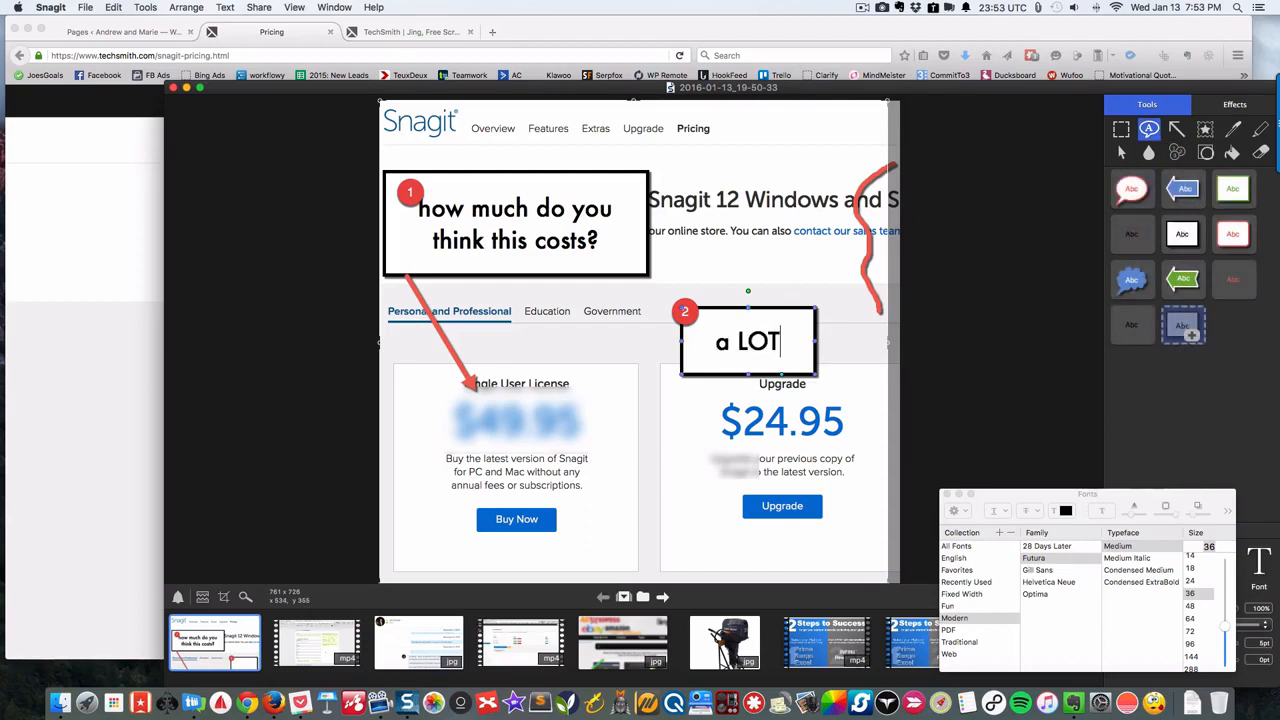
- Place red numbered step marker 3 beside the Buy Now button
{"action": "left_click", "coordinate": [1148, 154]}
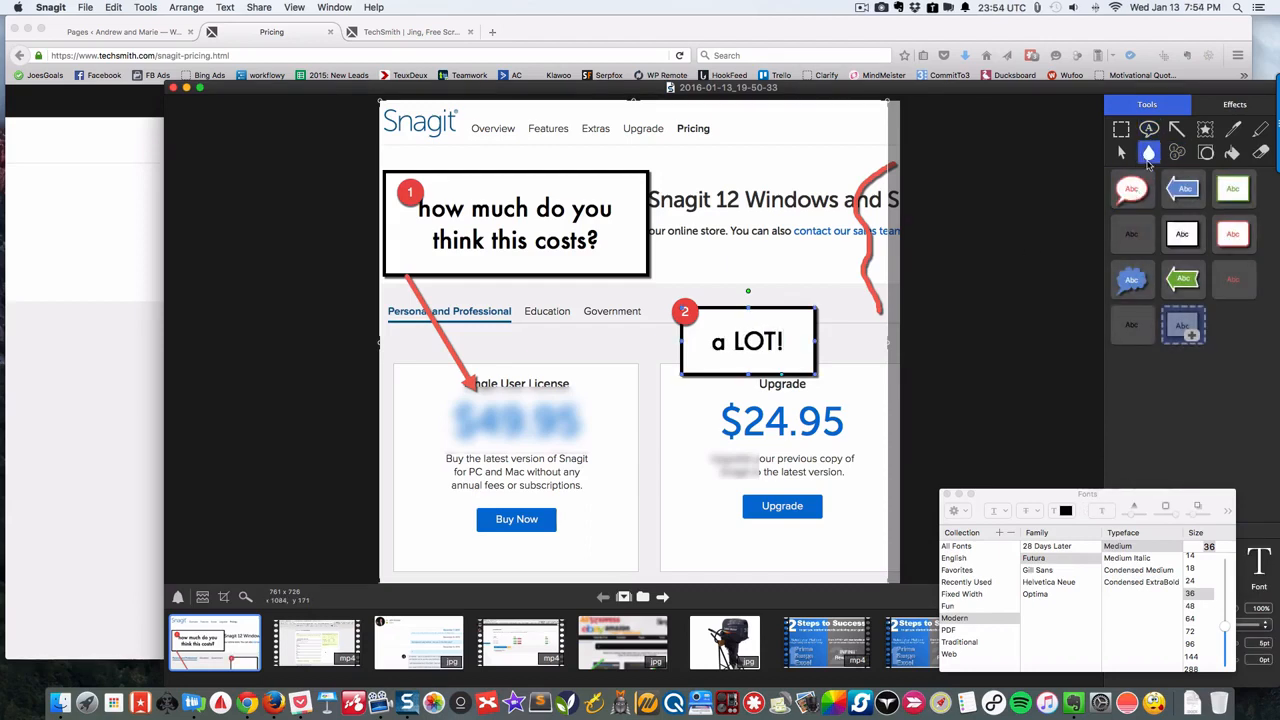
{"action": "left_click", "coordinate": [1178, 153]}
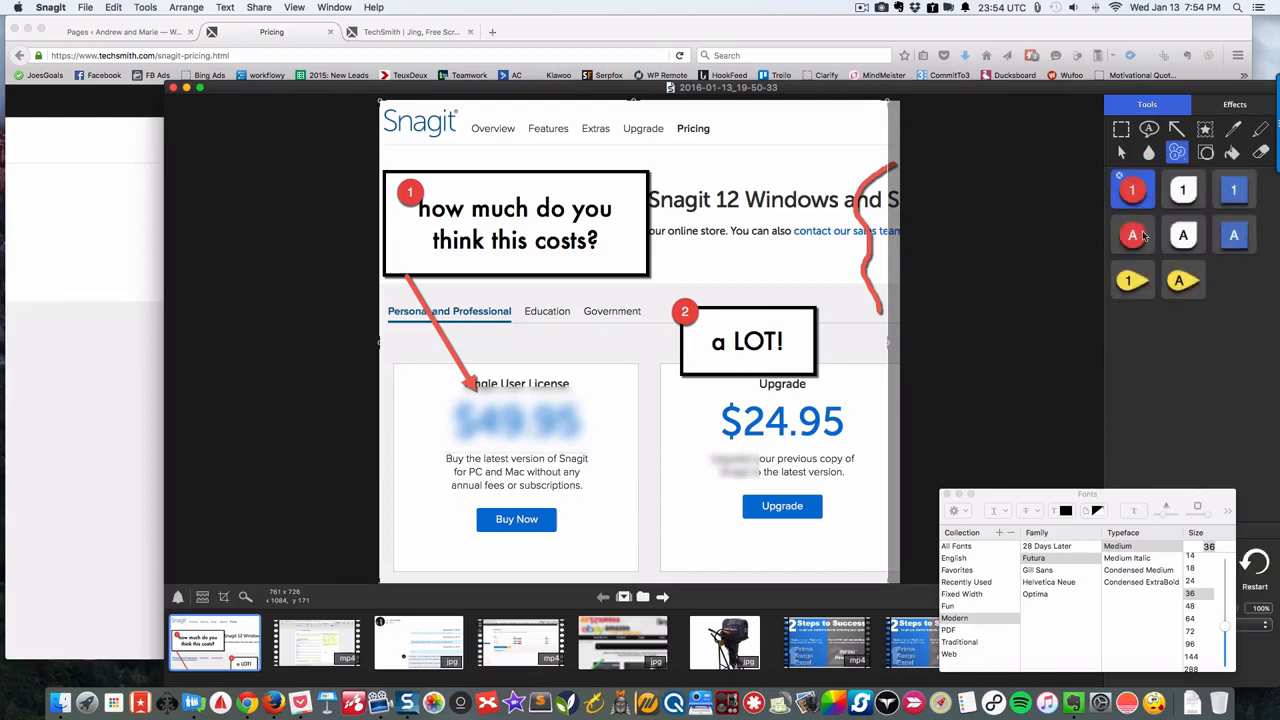
{"action": "left_click", "coordinate": [612, 526]}
- Add the borderless text "but, it's worth it!" beside marker 3, and close the font settings
{"action": "left_click", "coordinate": [1149, 129]}
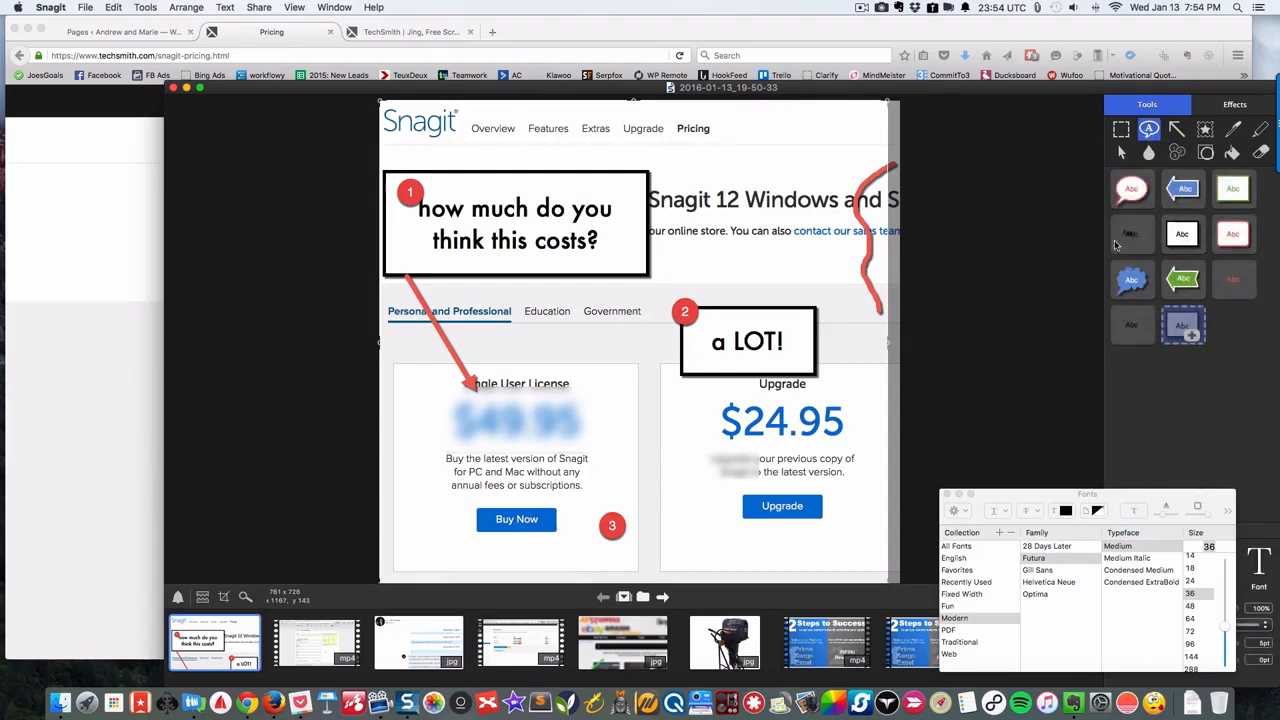
{"action": "left_click", "coordinate": [652, 525]}
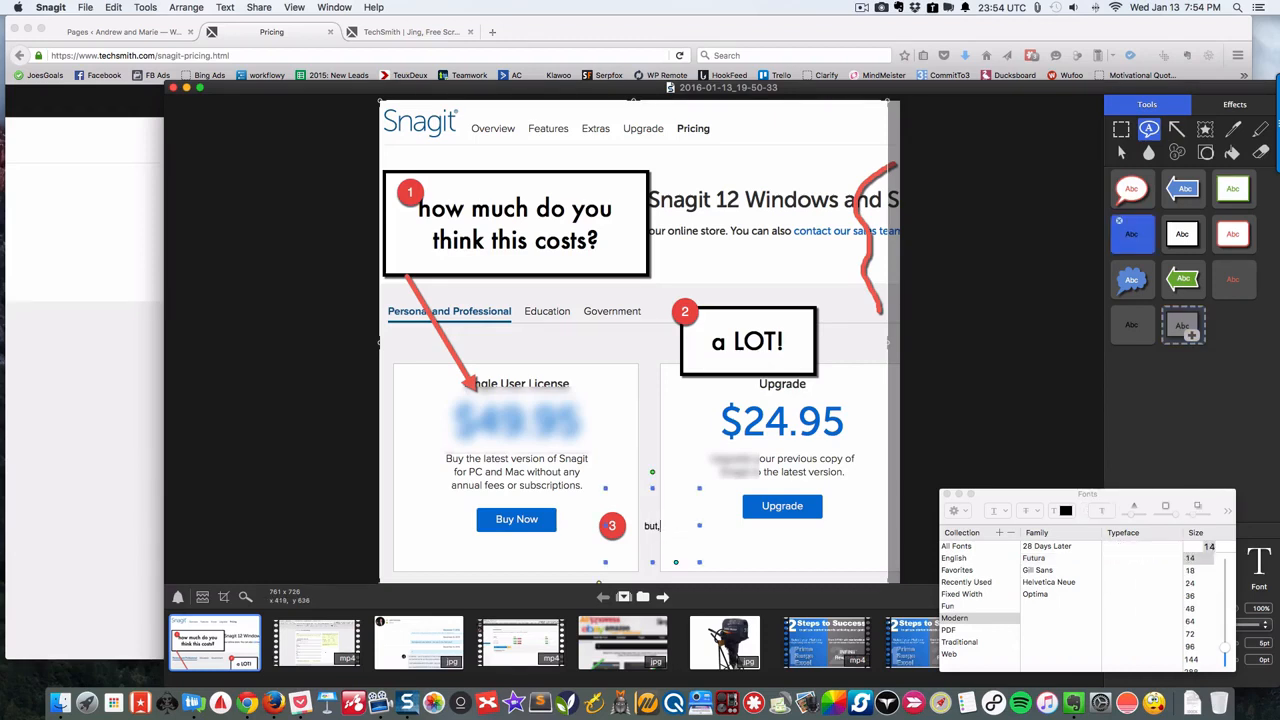
{"action": "type", "text": "but, it's worth it!"}
{"action": "left_click", "coordinate": [645, 529]}
{"action": "mouse_move", "coordinate": [660, 527]}
{"action": "left_mouse_down"}
{"action": "mouse_move", "coordinate": [700, 530]}
{"action": "mouse_move", "coordinate": [666, 523]}
{"action": "left_mouse_up"}
{"action": "left_click", "coordinate": [626, 414]}
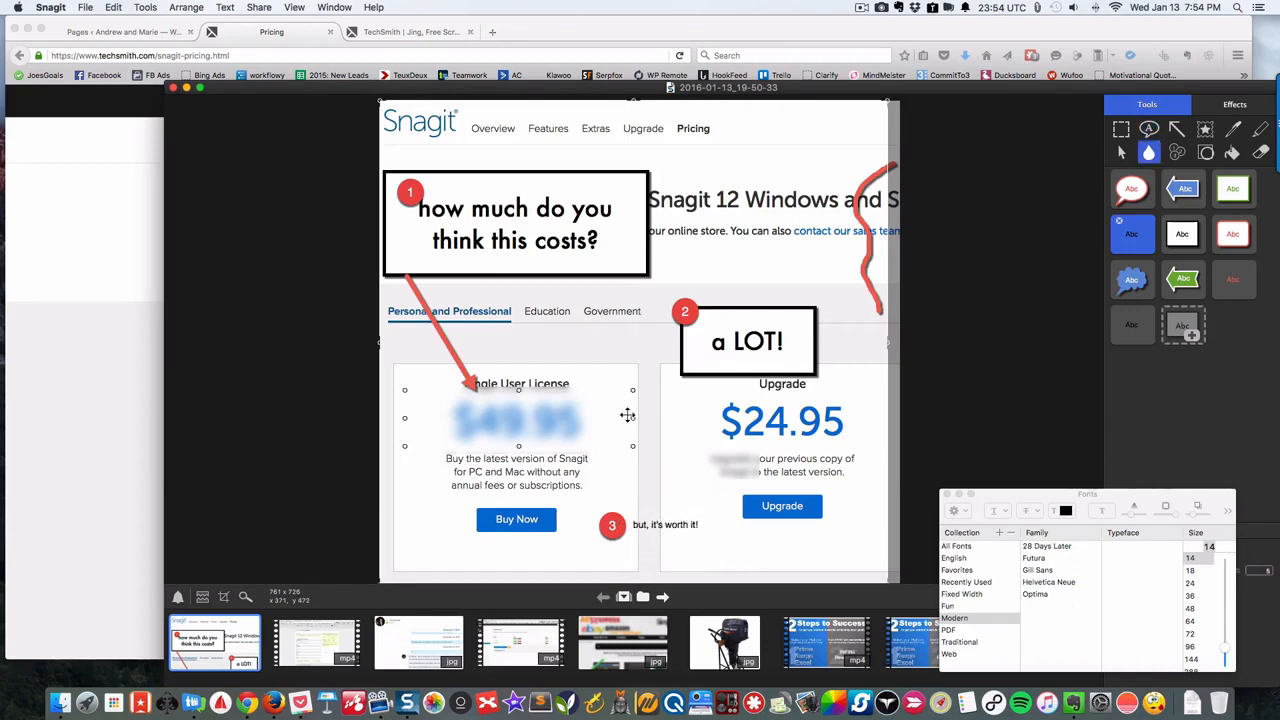
{"action": "left_click", "coordinate": [948, 496]}
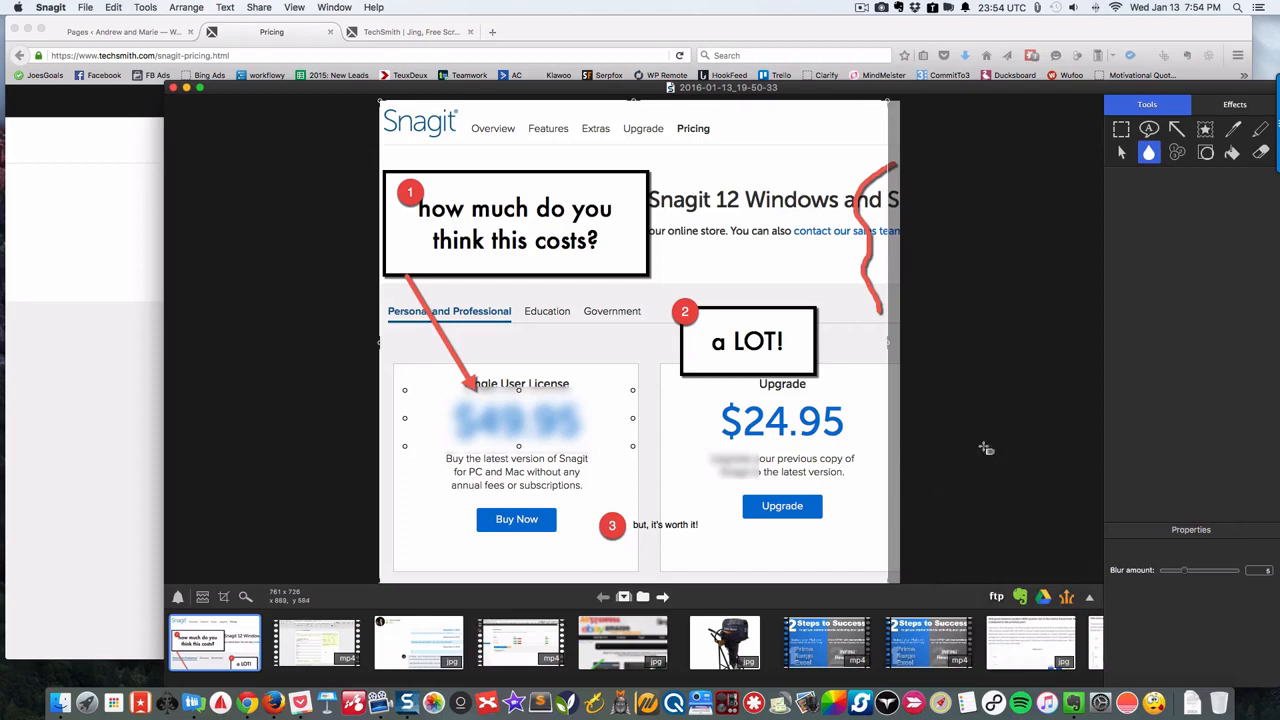
- Erase the dollar sign of the Upgrade price with the thickest eraser, sized 10pt
{"action": "left_click", "coordinate": [1261, 152]}
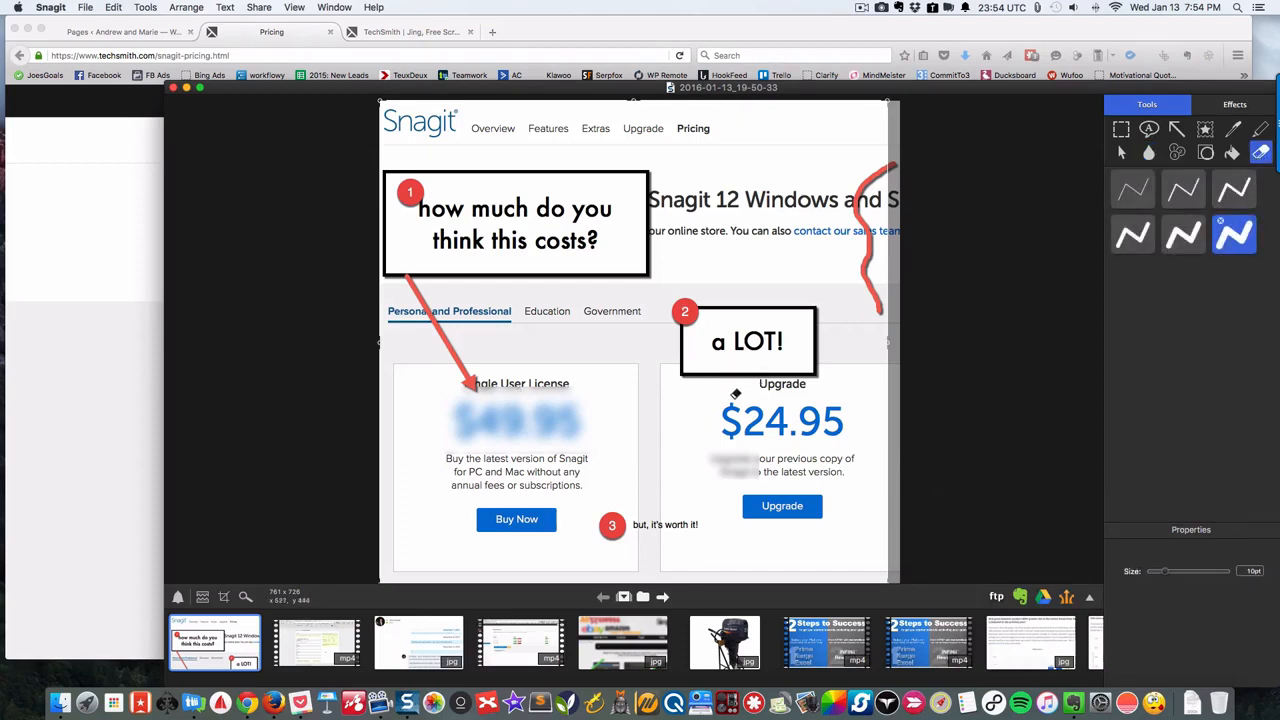
{"action": "mouse_move", "coordinate": [735, 395]}
{"action": "left_mouse_down"}
{"action": "mouse_move", "coordinate": [740, 438]}
{"action": "mouse_move", "coordinate": [734, 404]}
{"action": "mouse_move", "coordinate": [730, 432]}
{"action": "mouse_move", "coordinate": [750, 441]}
{"action": "left_mouse_up"}
{"action": "mouse_move", "coordinate": [724, 432]}
{"action": "left_mouse_down"}
{"action": "mouse_move", "coordinate": [738, 430]}
{"action": "mouse_move", "coordinate": [716, 418]}
{"action": "mouse_move", "coordinate": [720, 438]}
{"action": "mouse_move", "coordinate": [747, 412]}
{"action": "left_mouse_up"}
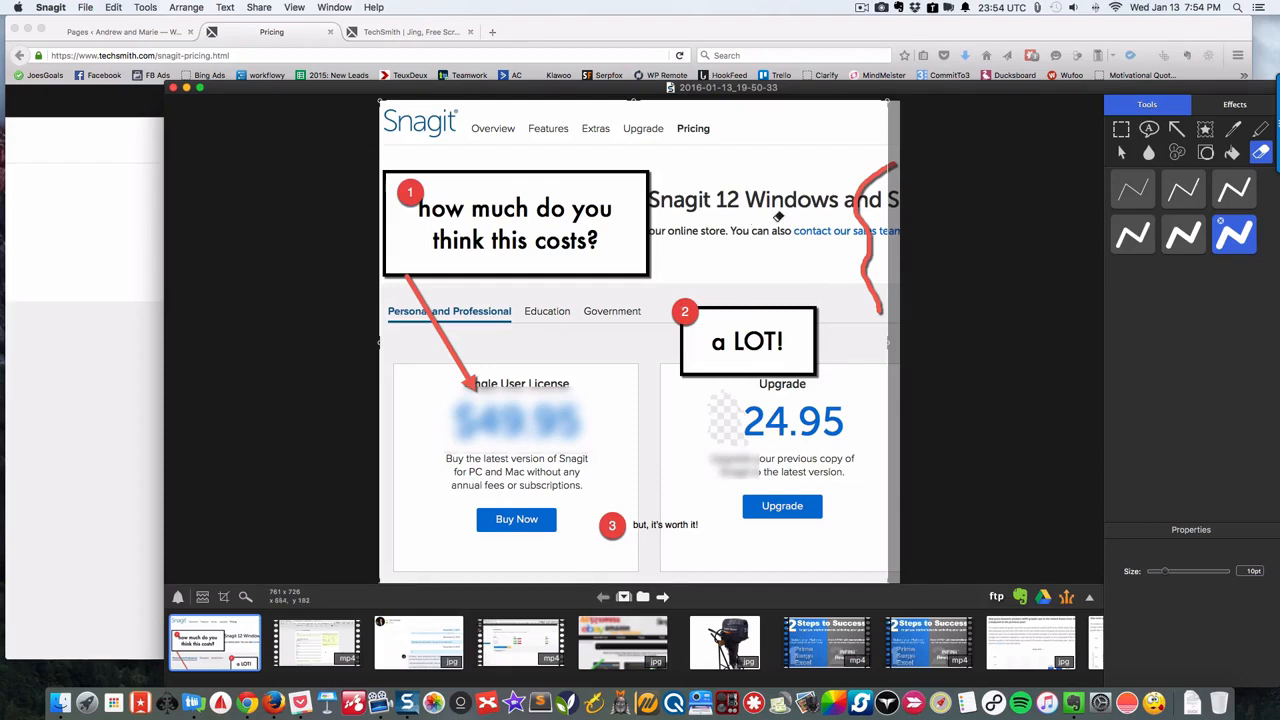
- Try filling the capture's page background with the orange fill, and undo it
{"action": "left_click", "coordinate": [1233, 152]}
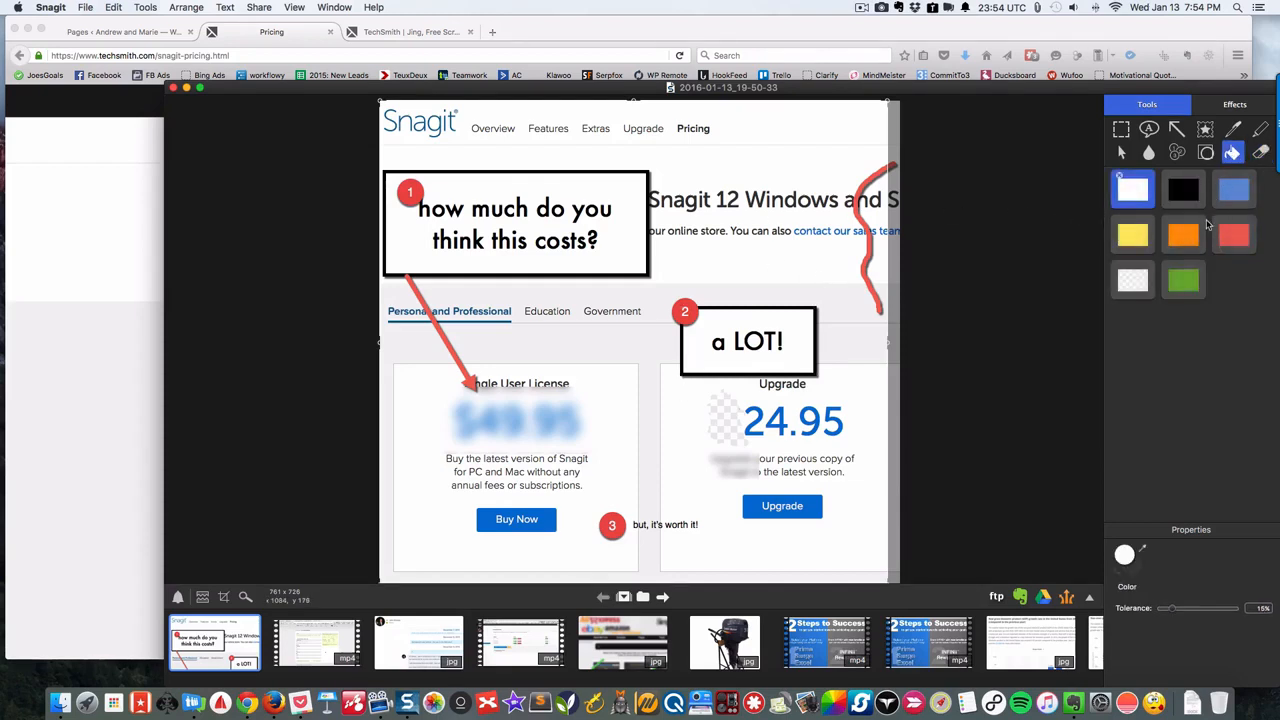
{"action": "left_click", "coordinate": [1191, 235]}
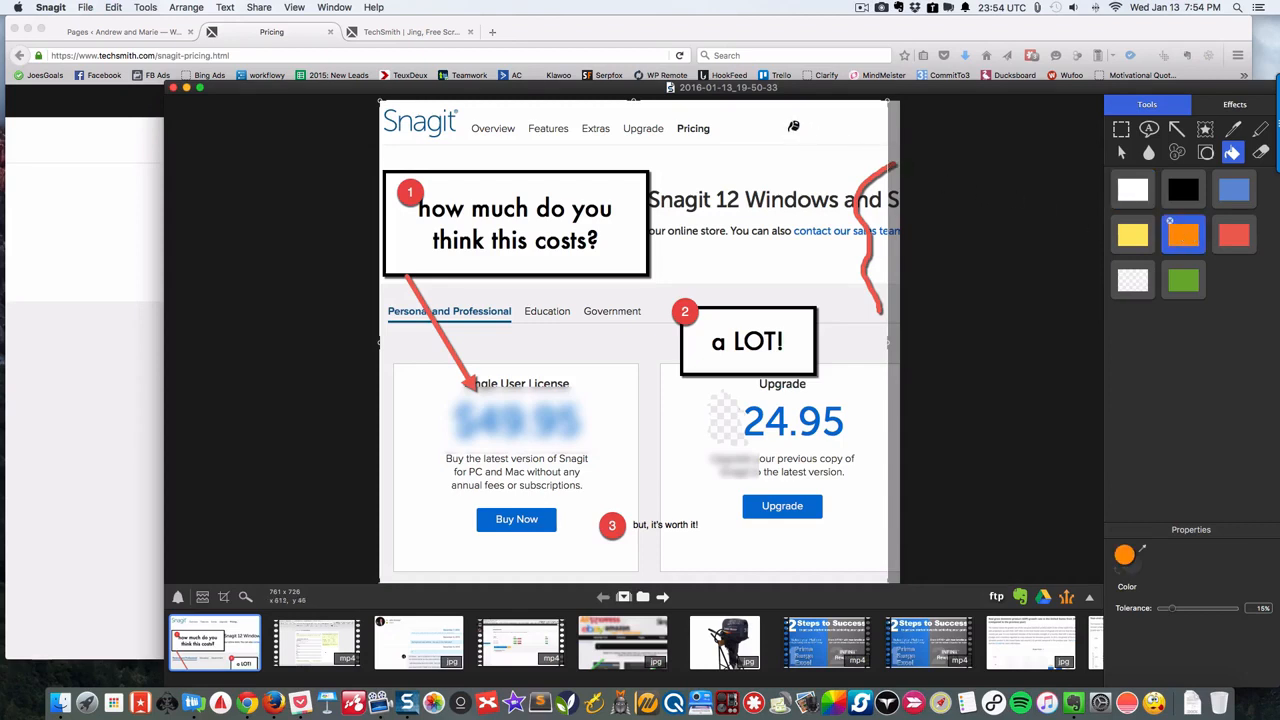
{"action": "left_click", "coordinate": [793, 125]}
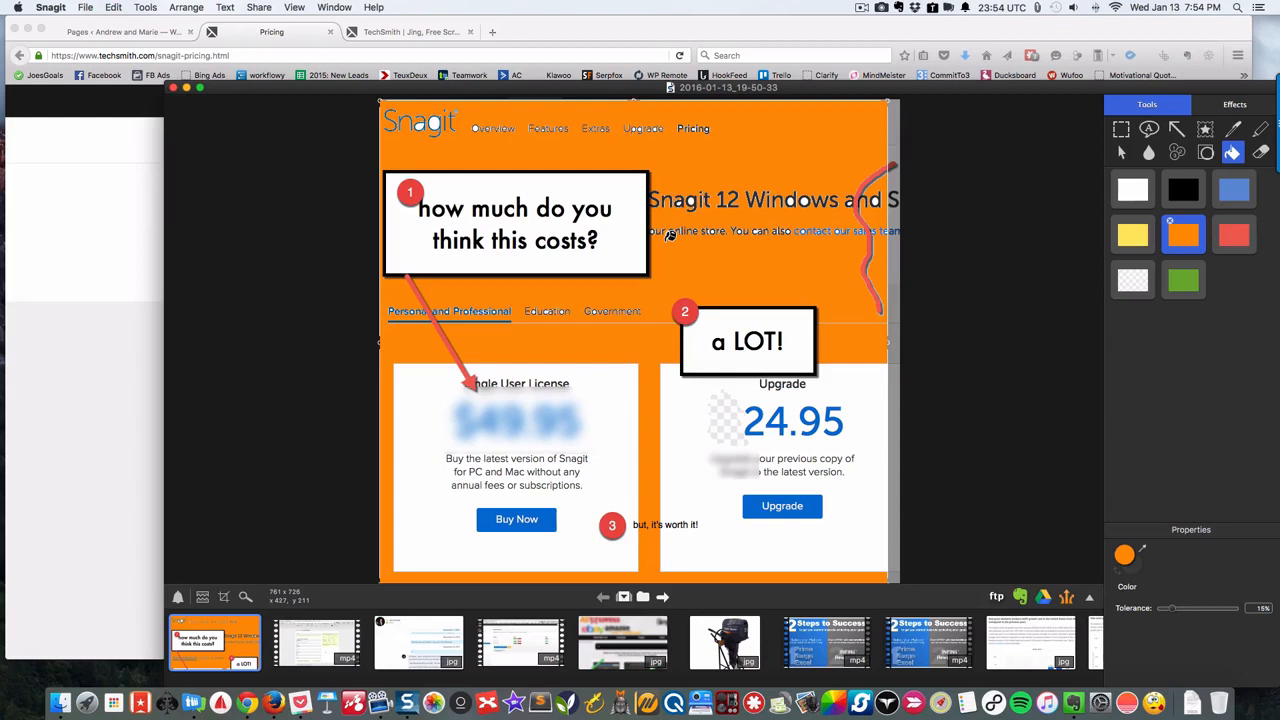
{"action": "key", "text": "super+z"}
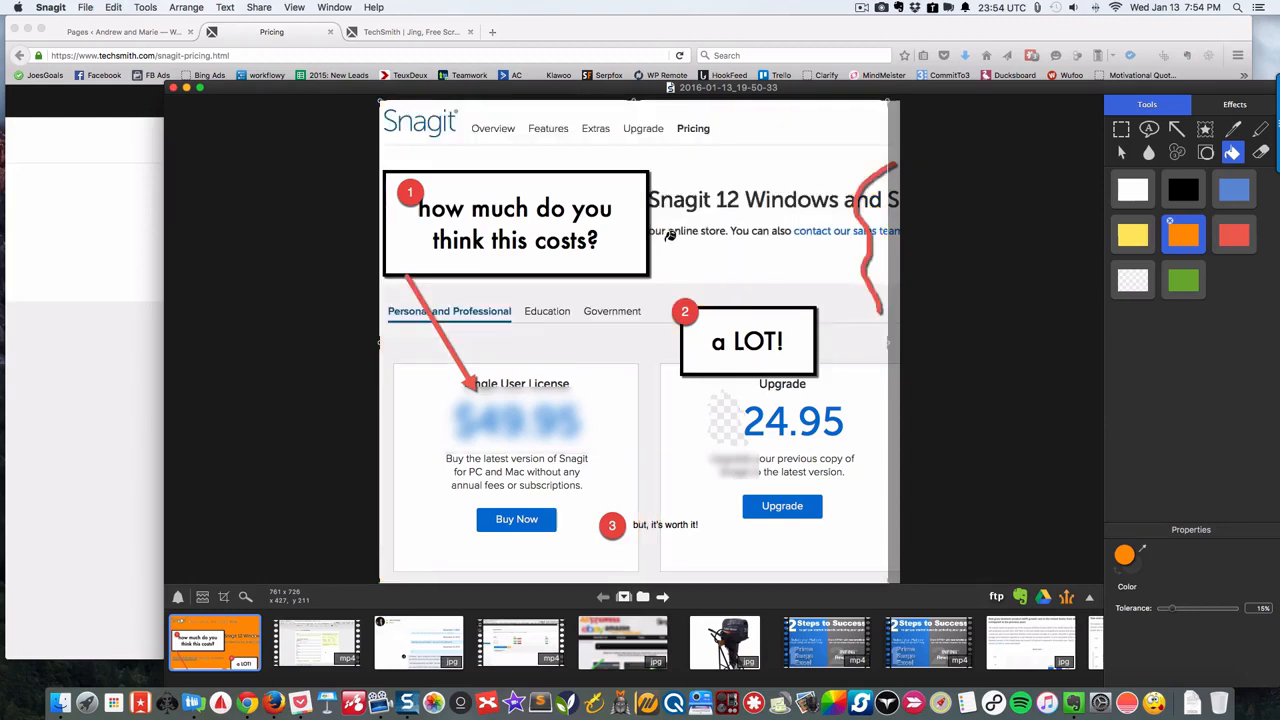
- Undo the erasure of the Upgrade price's dollar sign
{"action": "left_click", "coordinate": [112, 8]}
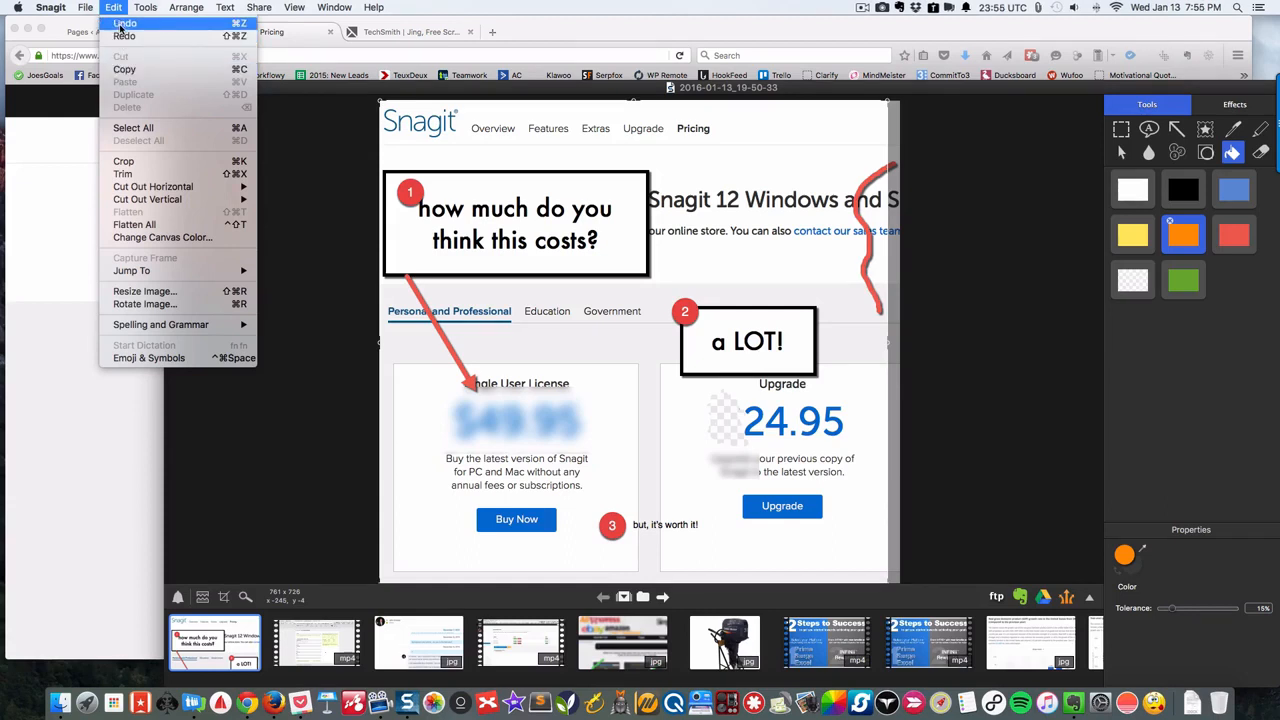
{"action": "left_click", "coordinate": [120, 24]}
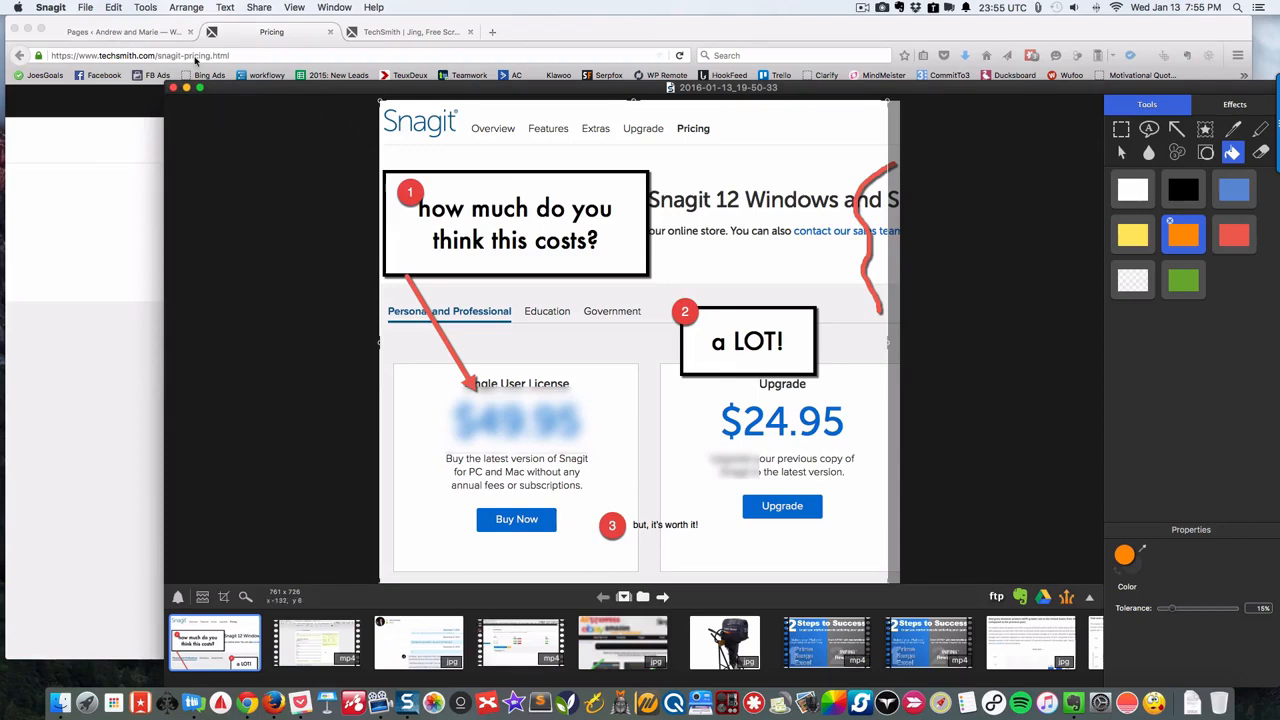
- Save the annotated capture as a JPEG named test-snagit in the Autosaved Captures folder at 90% quality
{"action": "left_click", "coordinate": [99, 12]}
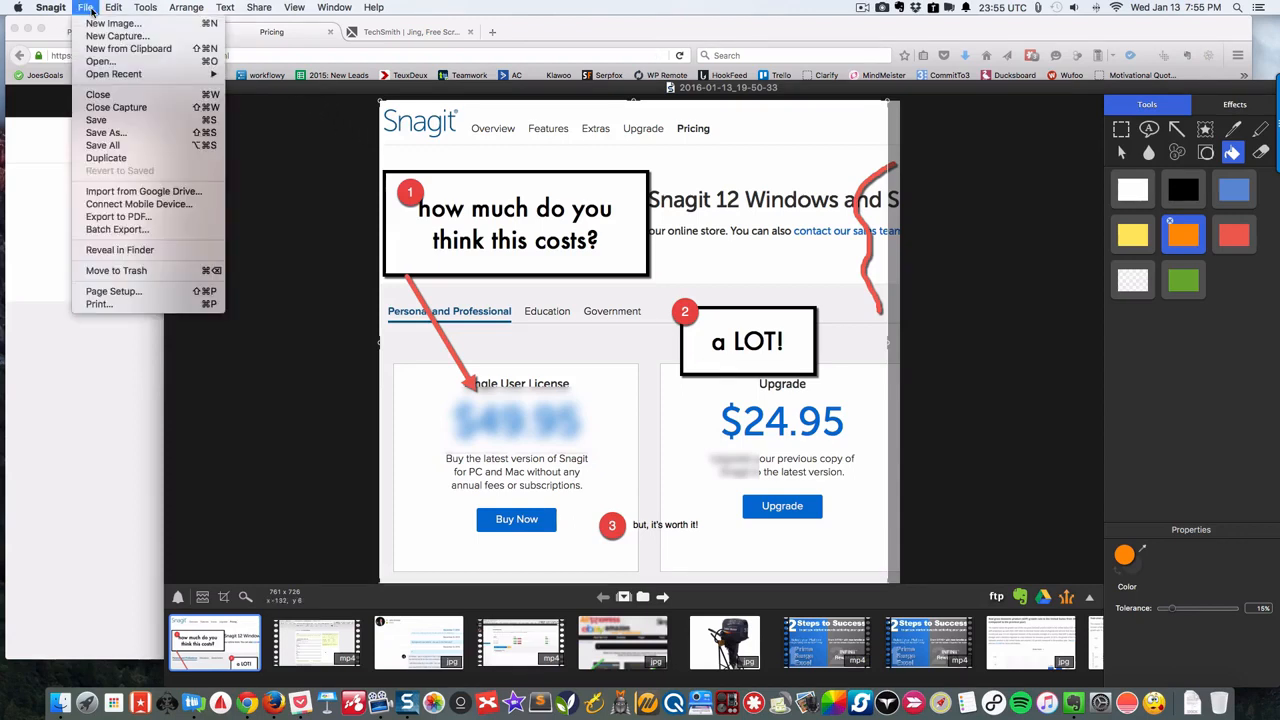
{"action": "left_click", "coordinate": [119, 126]}
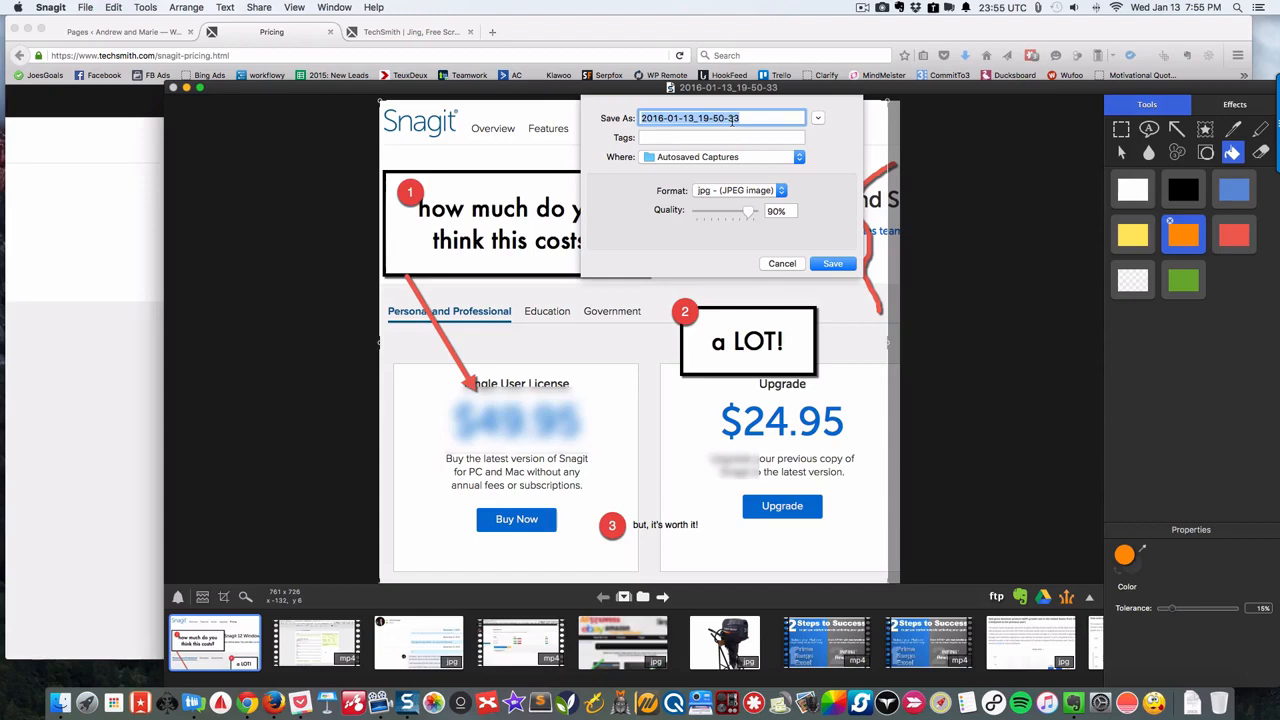
{"action": "type", "text": "test-snagit"}
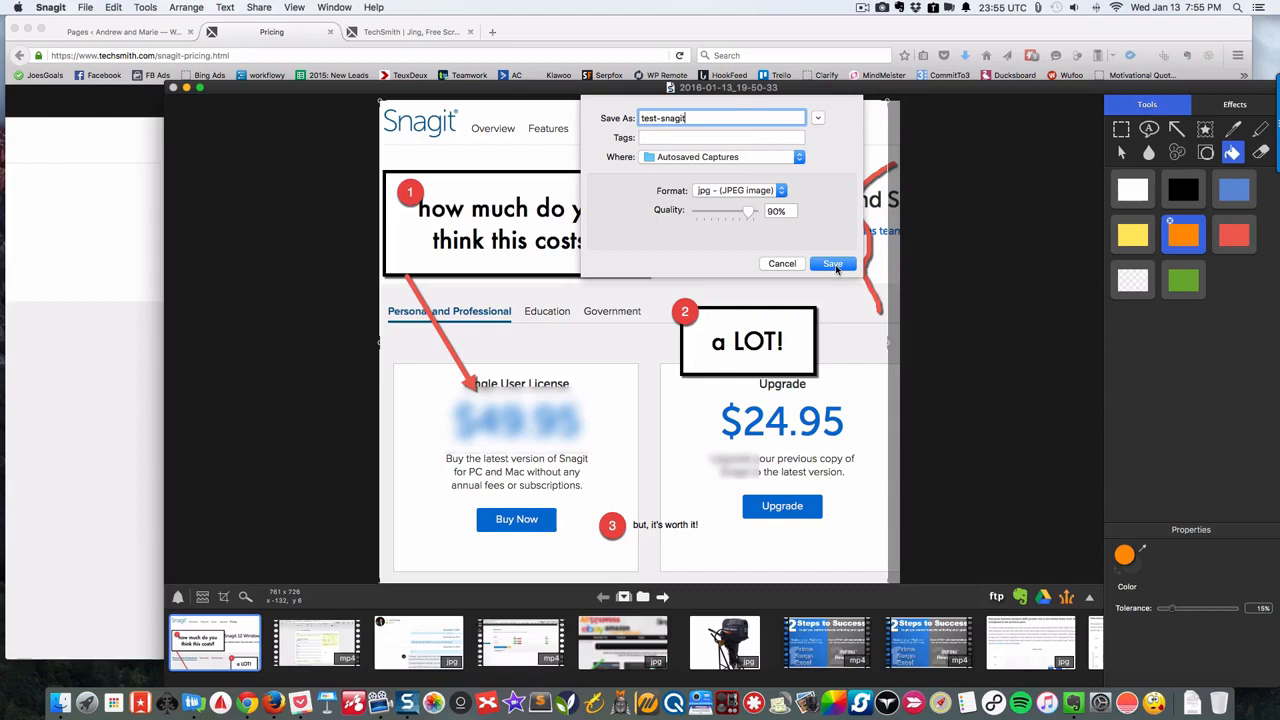
{"action": "left_click", "coordinate": [833, 264]}
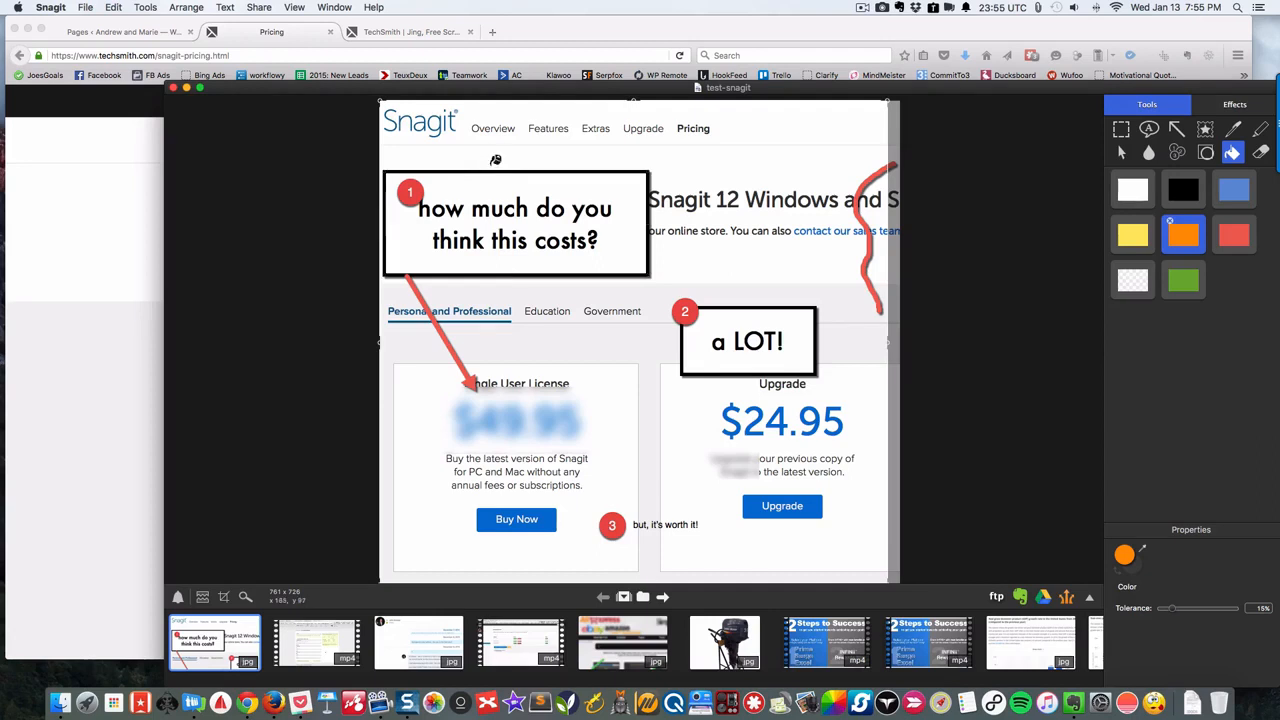
- Remove the boat motor image from the recent captures, and view the Amazon and eBay growth chart before returning to test-snagit
{"action": "scroll", "coordinate": [112, 534], "scroll_direction": "down", "scroll_amount": 2}
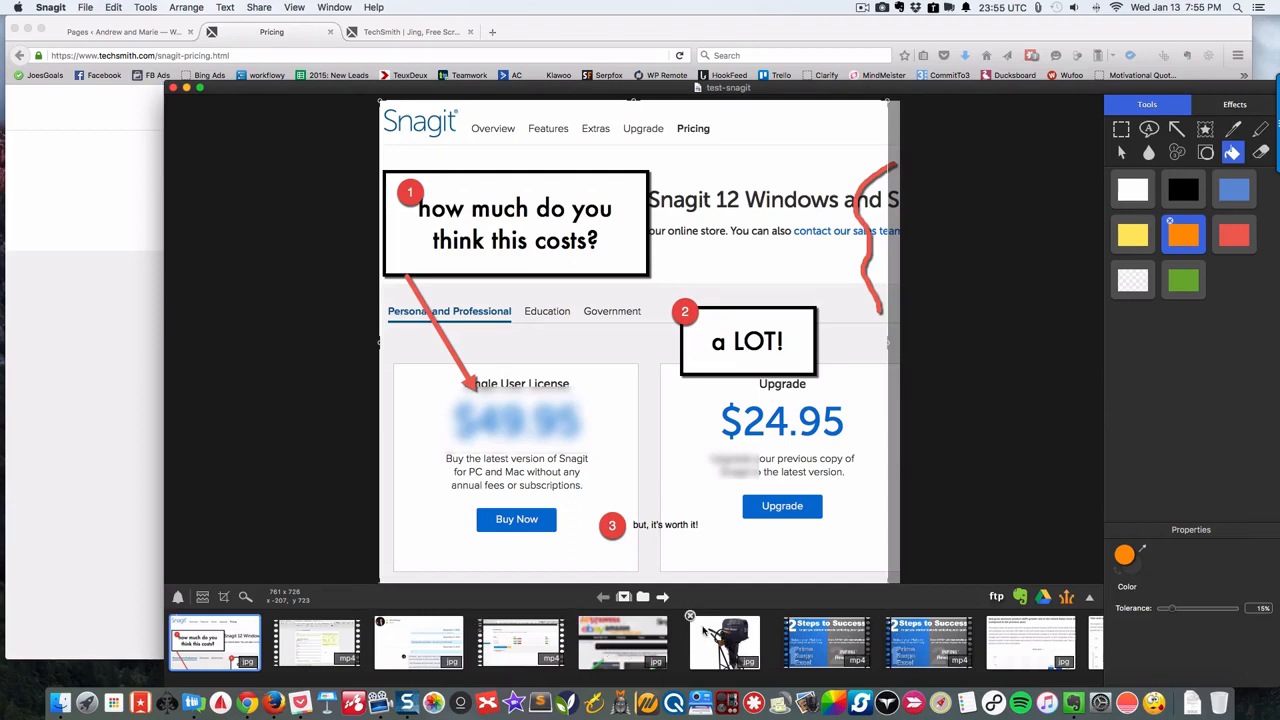
{"action": "left_click", "coordinate": [690, 616]}
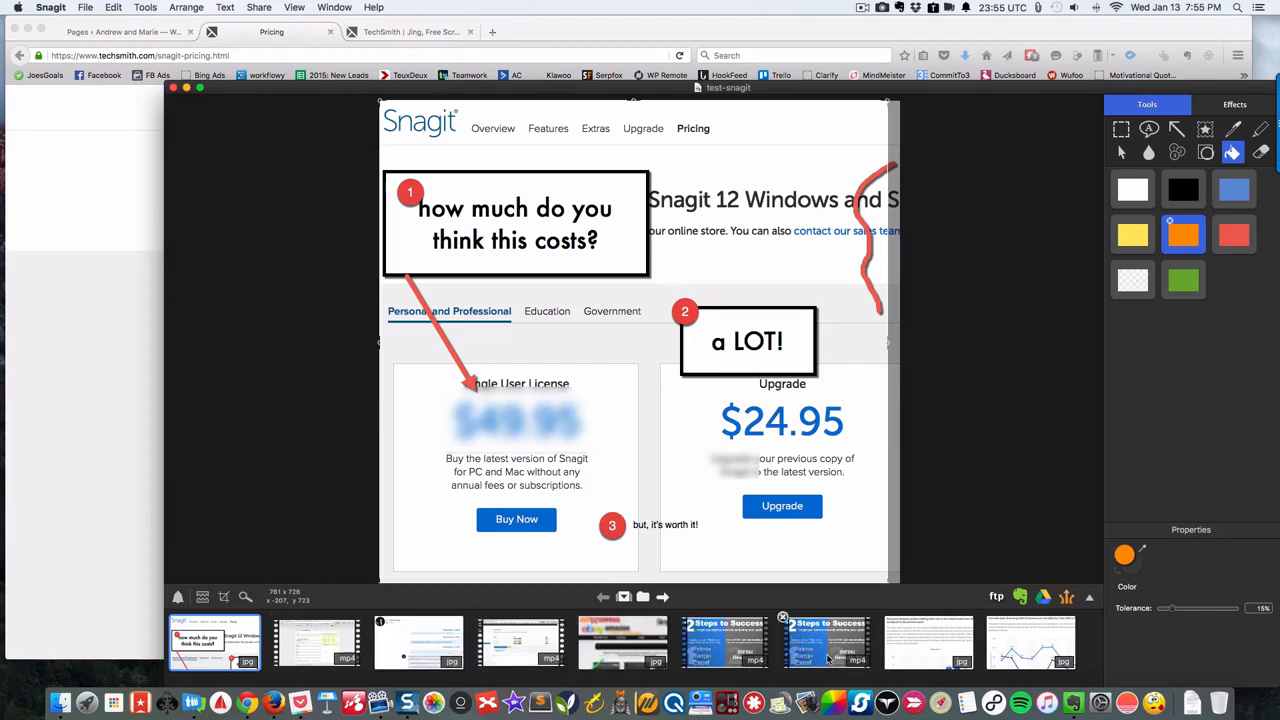
{"action": "left_click", "coordinate": [1037, 643]}
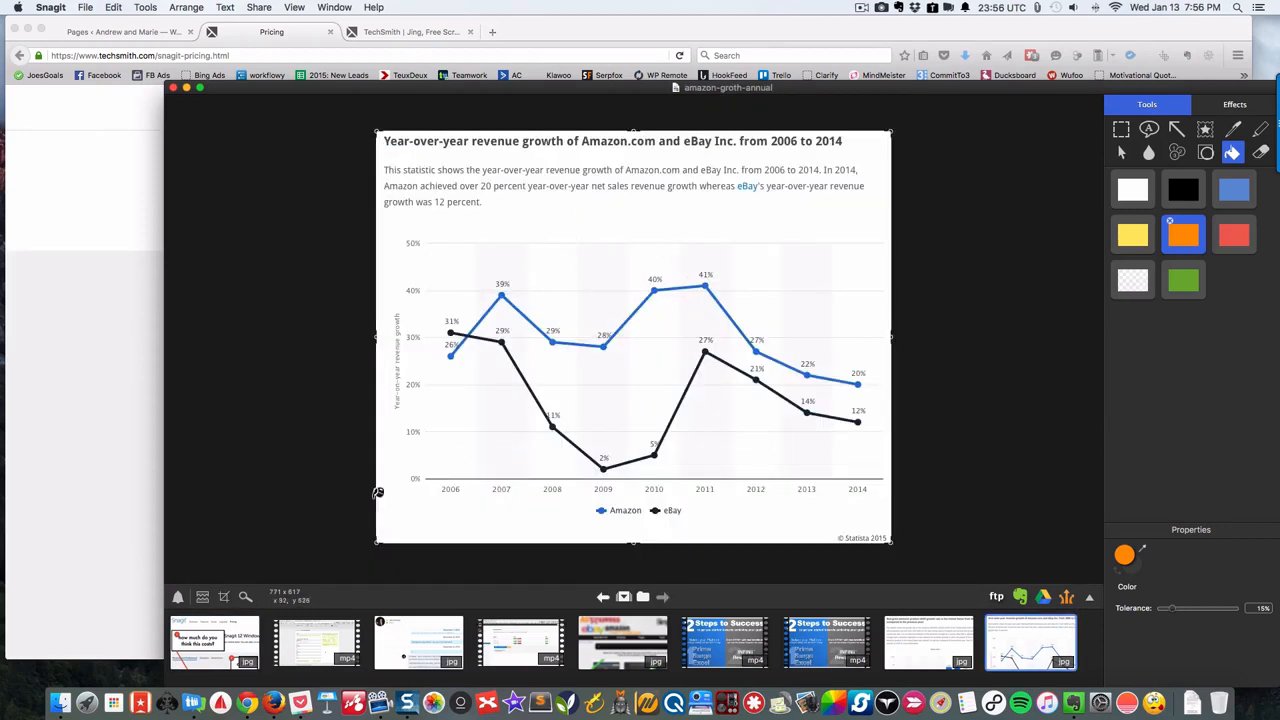
{"action": "left_click", "coordinate": [211, 639]}
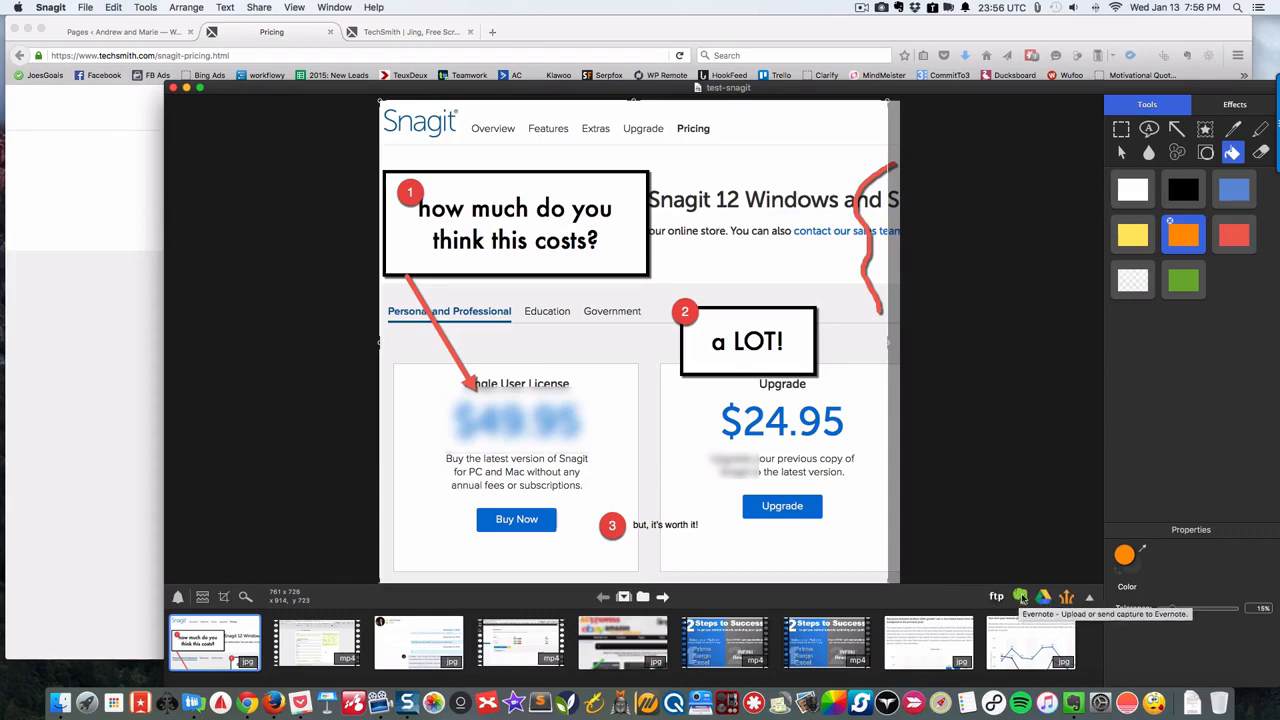
- Review the share outputs and their preferences, including FTP with its custom clipboard code, Evernote and Google Drive
{"action": "left_click", "coordinate": [1089, 597]}
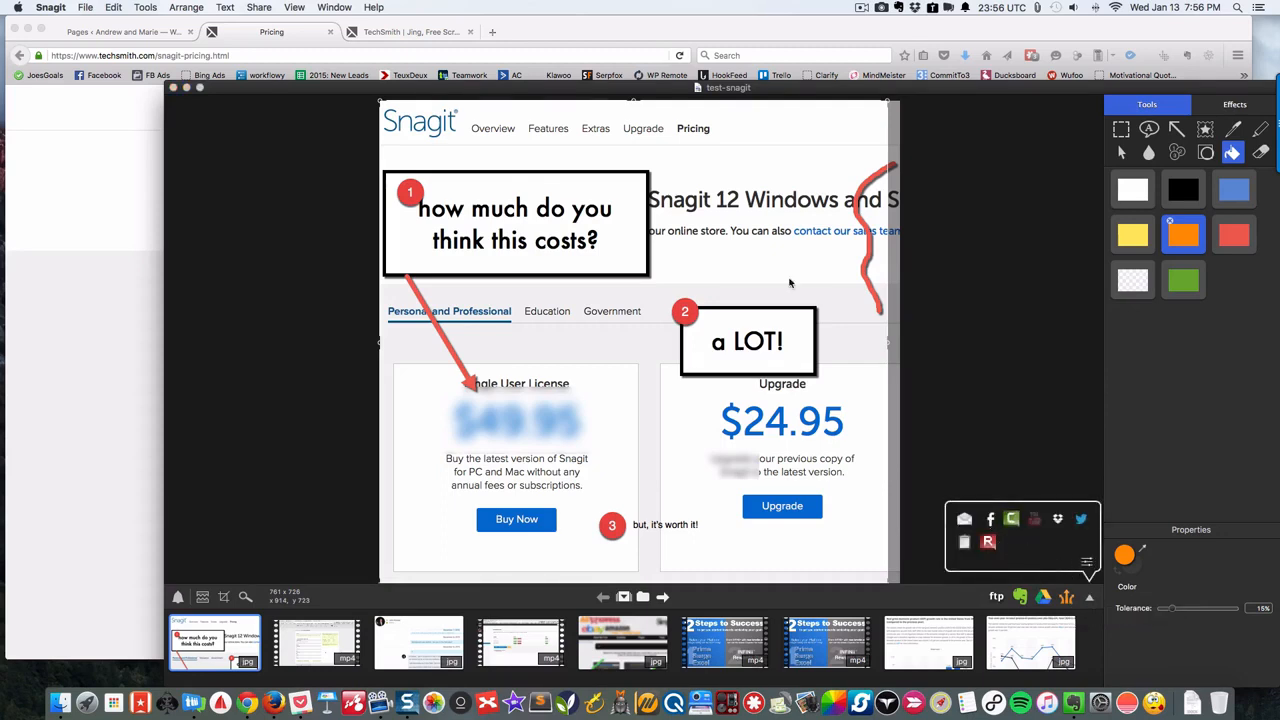
{"action": "left_click", "coordinate": [50, 7]}
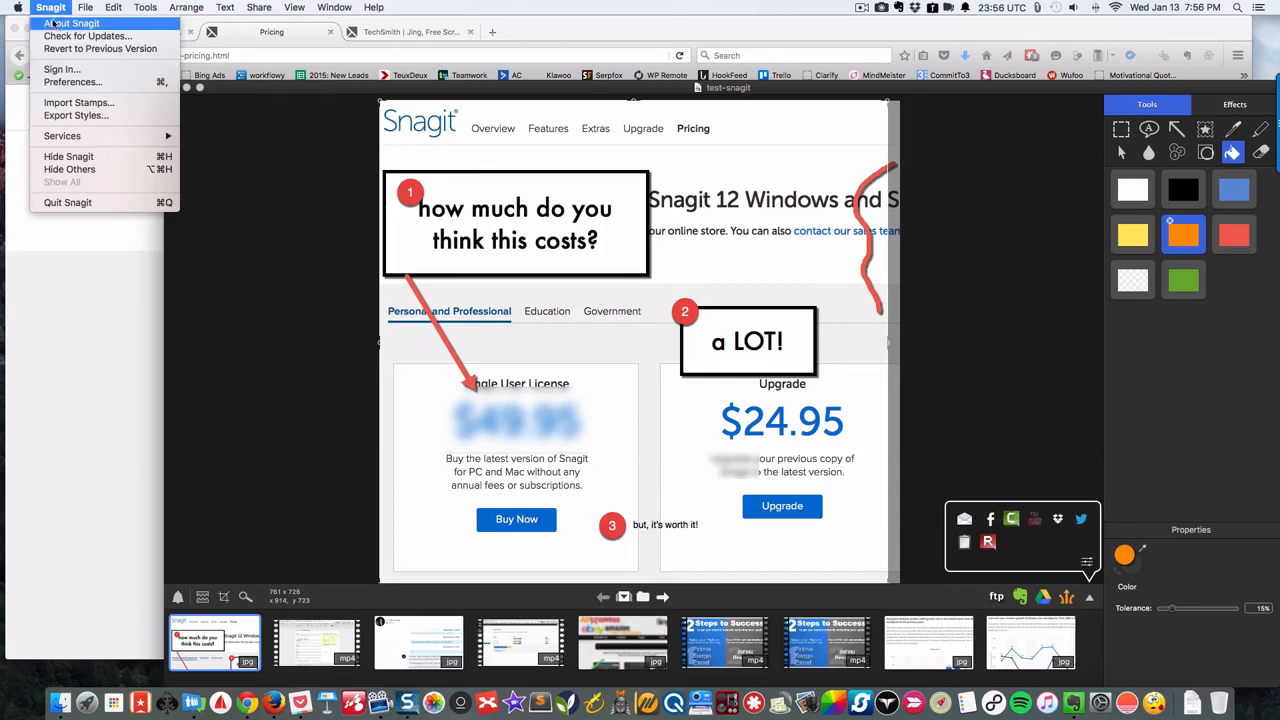
{"action": "left_click", "coordinate": [72, 81]}
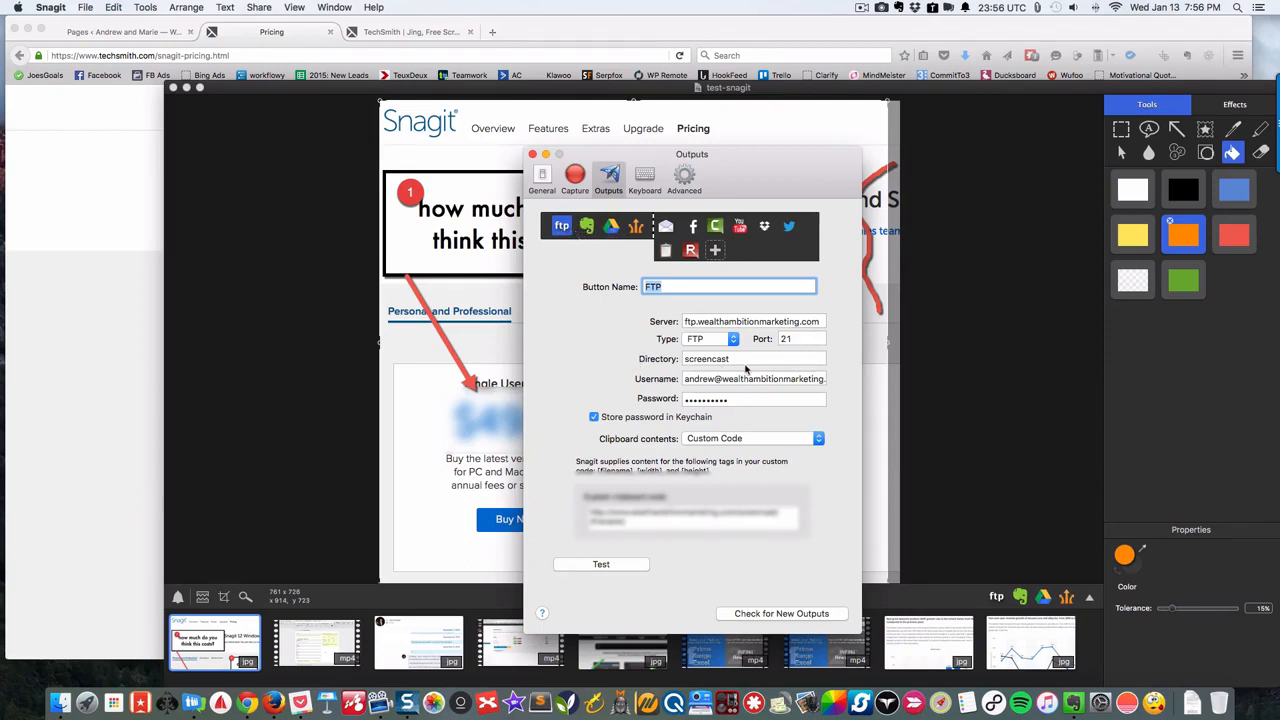
{"action": "mouse_move", "coordinate": [590, 514]}
{"action": "left_mouse_down"}
{"action": "mouse_move", "coordinate": [643, 522]}
{"action": "mouse_move", "coordinate": [589, 520]}
{"action": "left_mouse_up"}
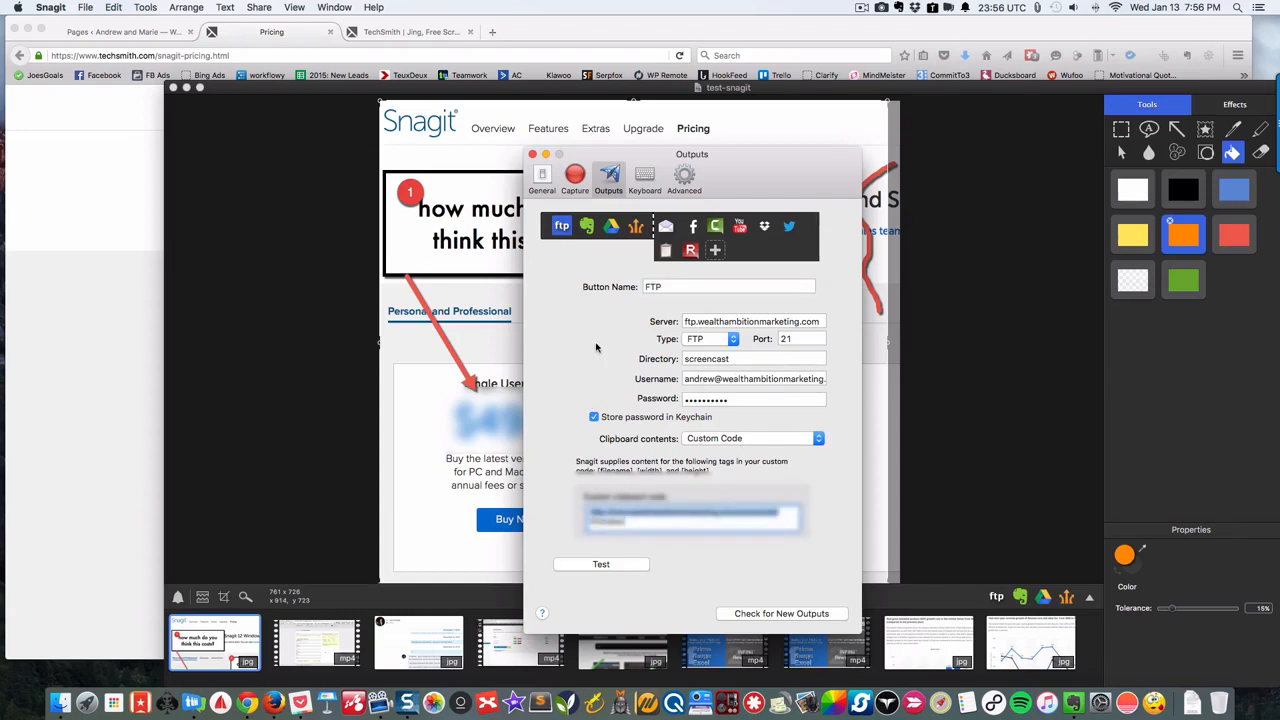
{"action": "left_click", "coordinate": [587, 228]}
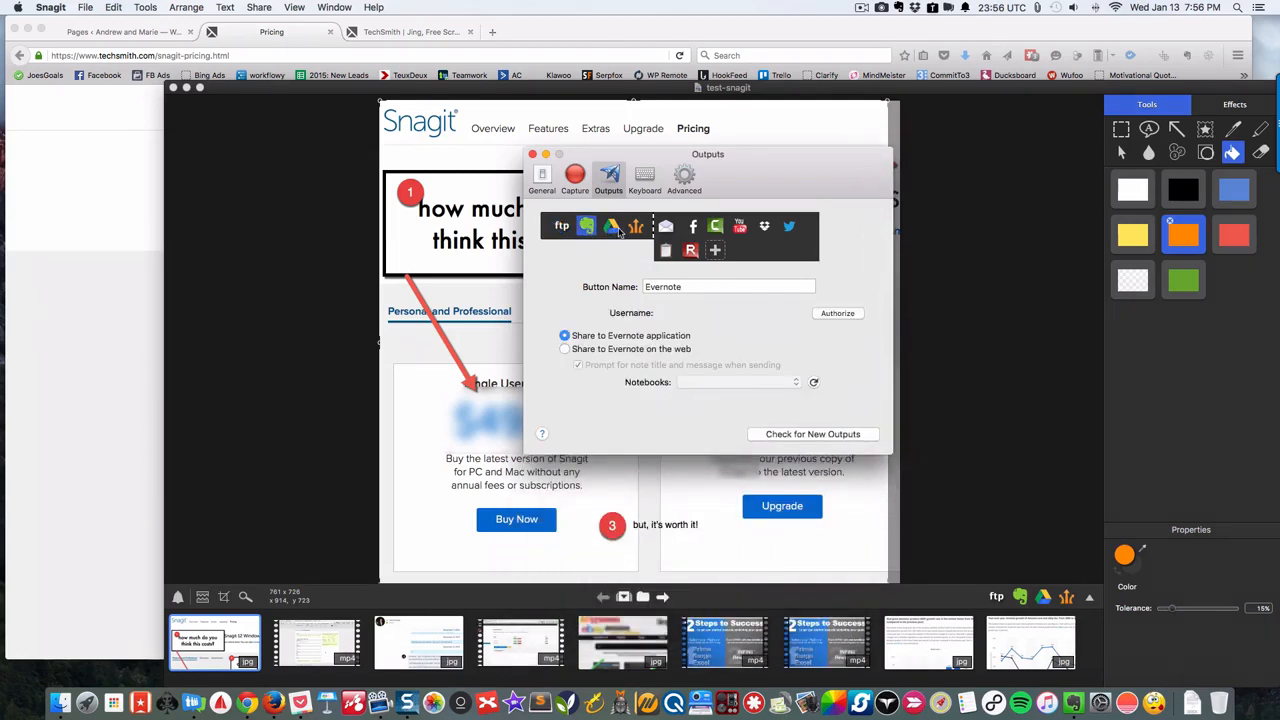
{"action": "left_click", "coordinate": [618, 230]}
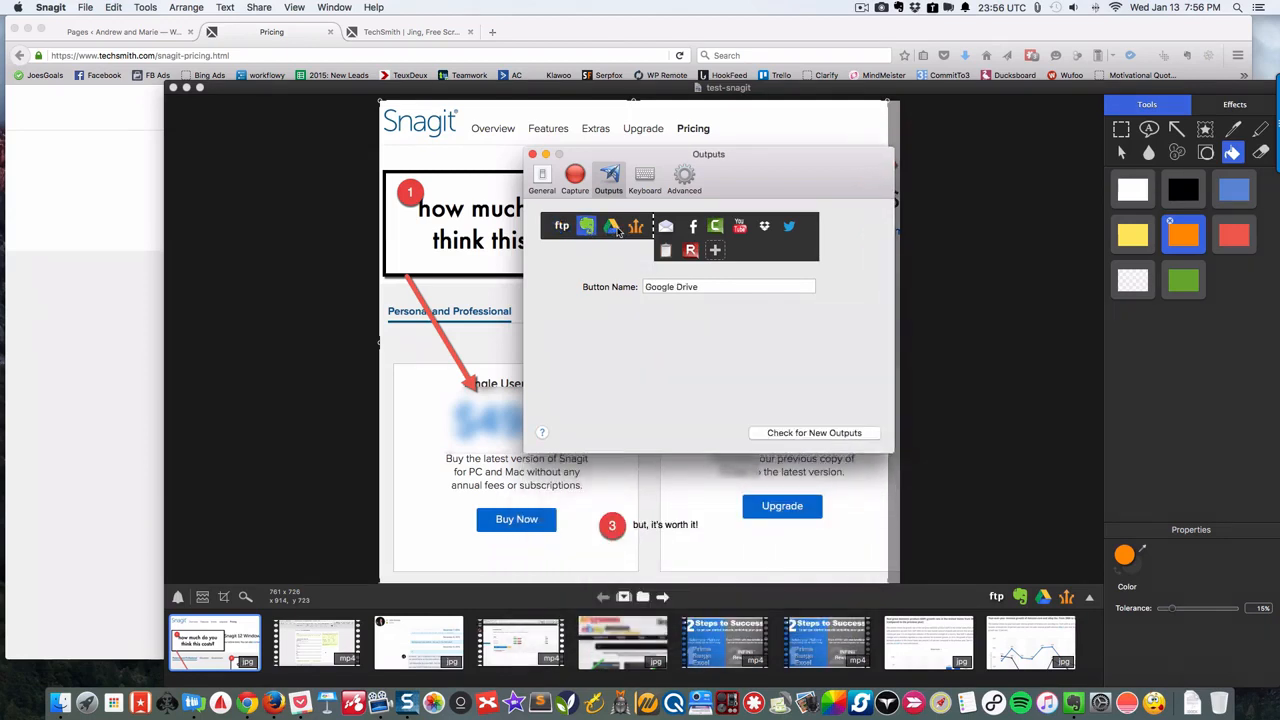
- Move the Facebook output to the last place among the main share outputs, and check the list of additional outputs
{"action": "left_click", "coordinate": [693, 229]}
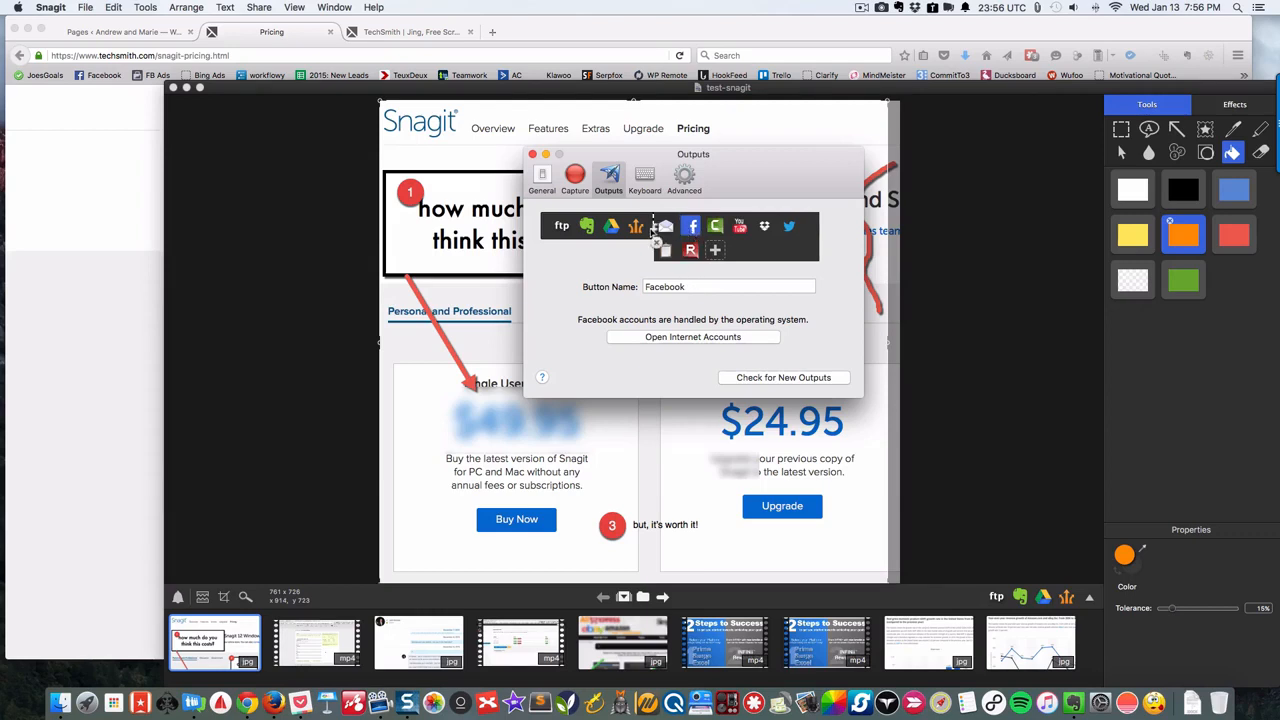
{"action": "mouse_move", "coordinate": [642, 228]}
{"action": "left_mouse_down"}
{"action": "mouse_move", "coordinate": [652, 232]}
{"action": "mouse_move", "coordinate": [639, 228]}
{"action": "left_mouse_up"}
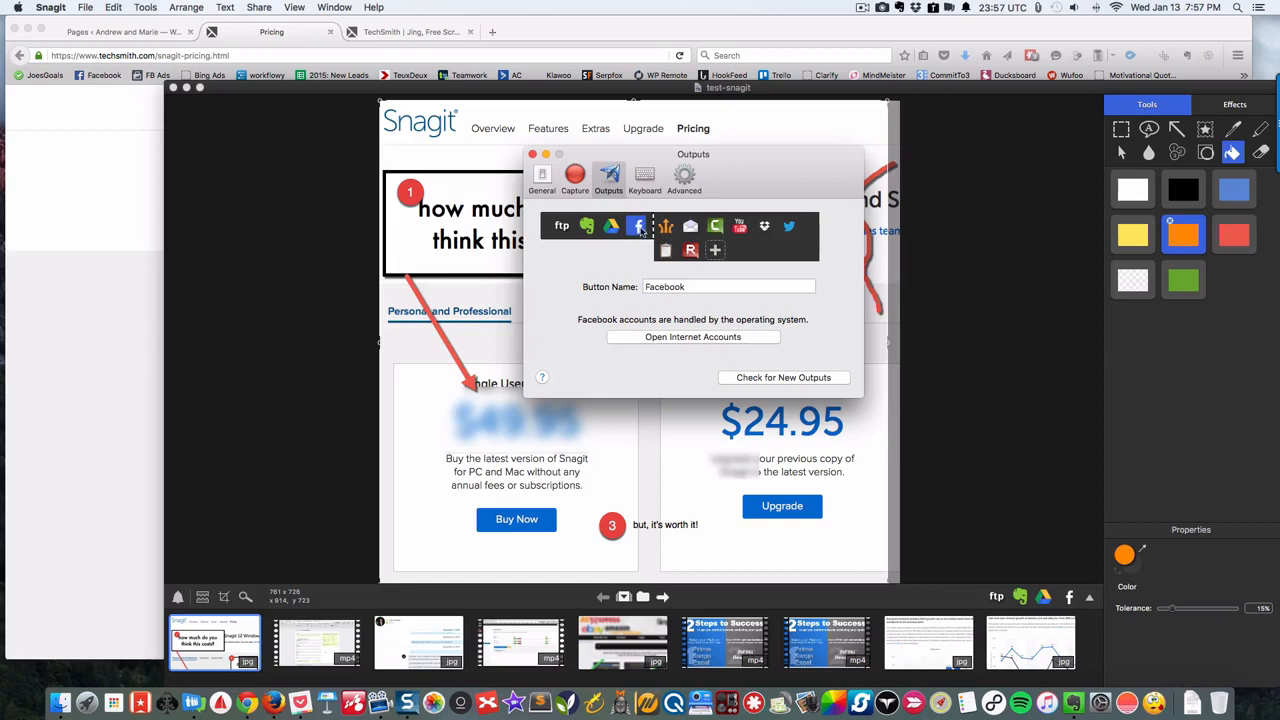
{"action": "left_click", "coordinate": [1089, 598]}
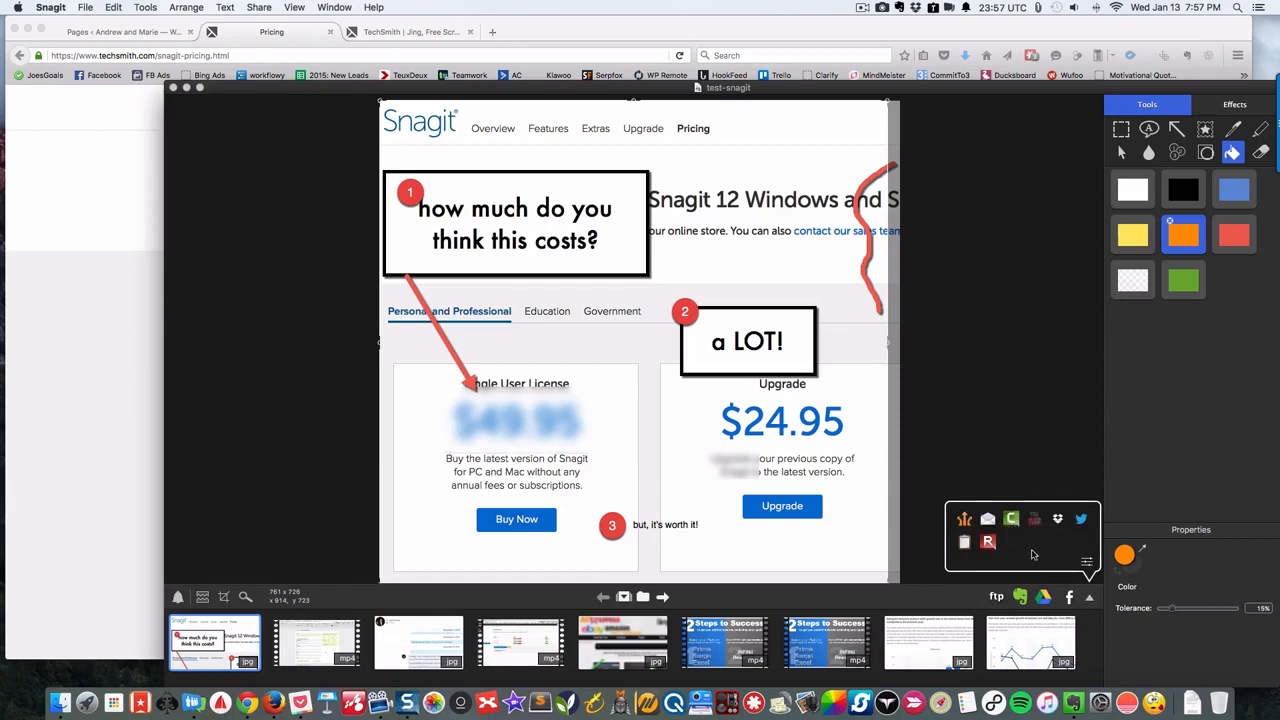
{"action": "left_click", "coordinate": [975, 417]}
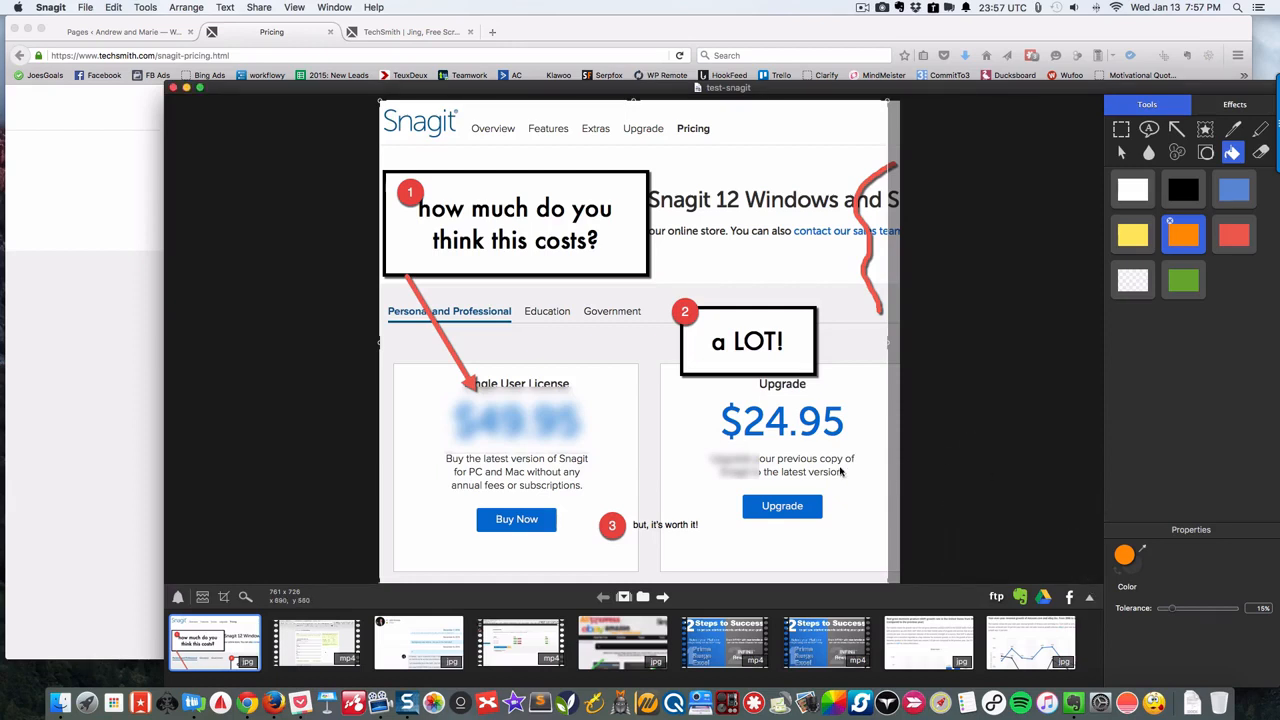
{"action": "left_click", "coordinate": [495, 398]}
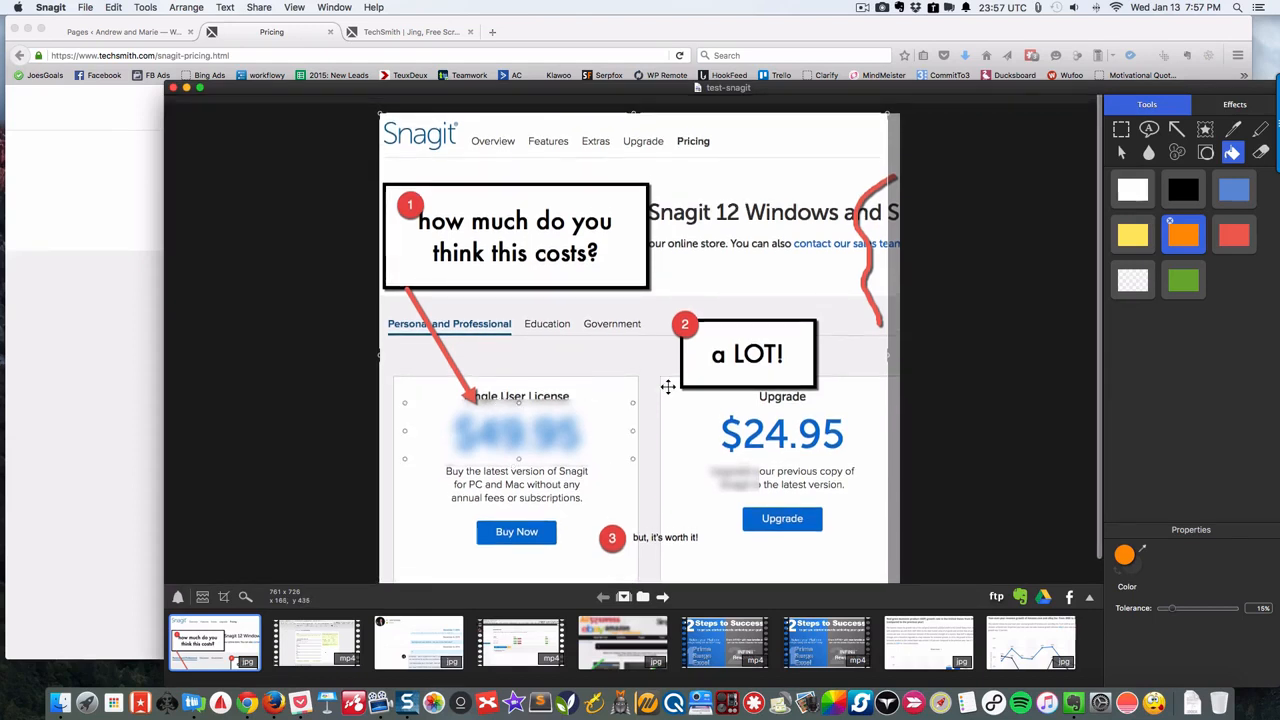
{"action": "scroll", "coordinate": [921, 414], "scroll_direction": "up", "scroll_amount": 2}
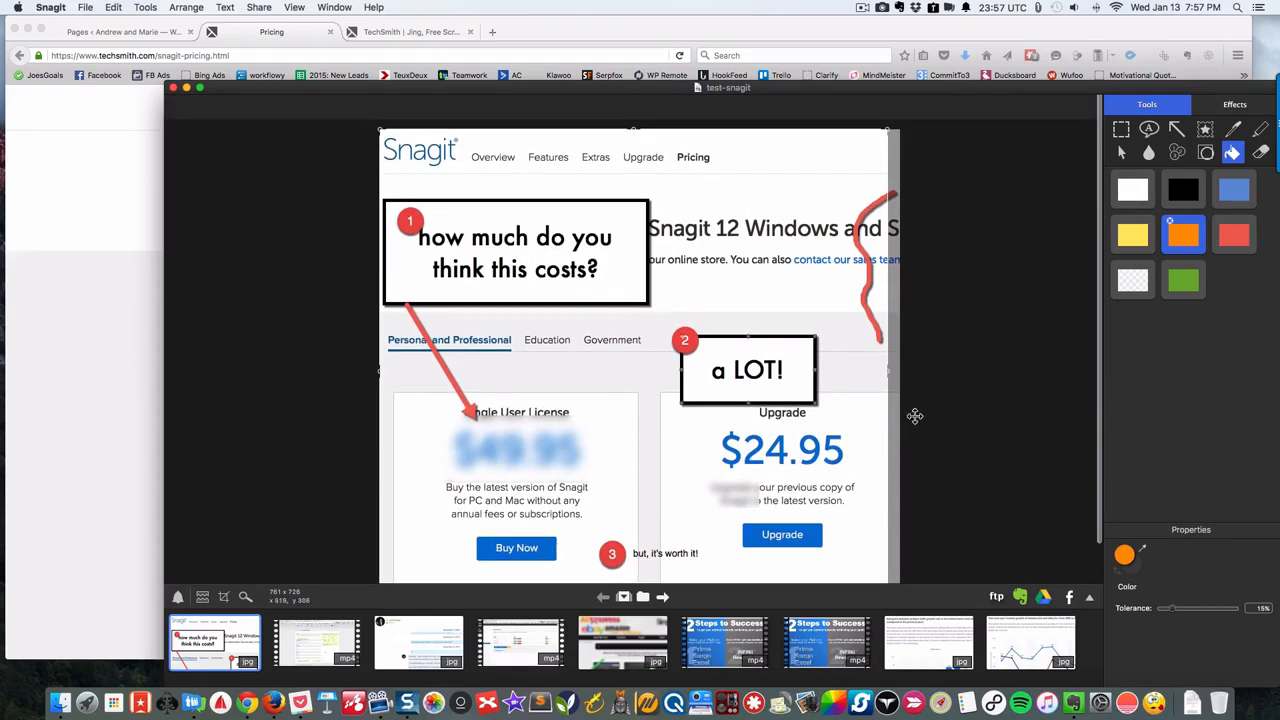
{"action": "scroll", "coordinate": [921, 412], "scroll_direction": "up", "scroll_amount": 3}
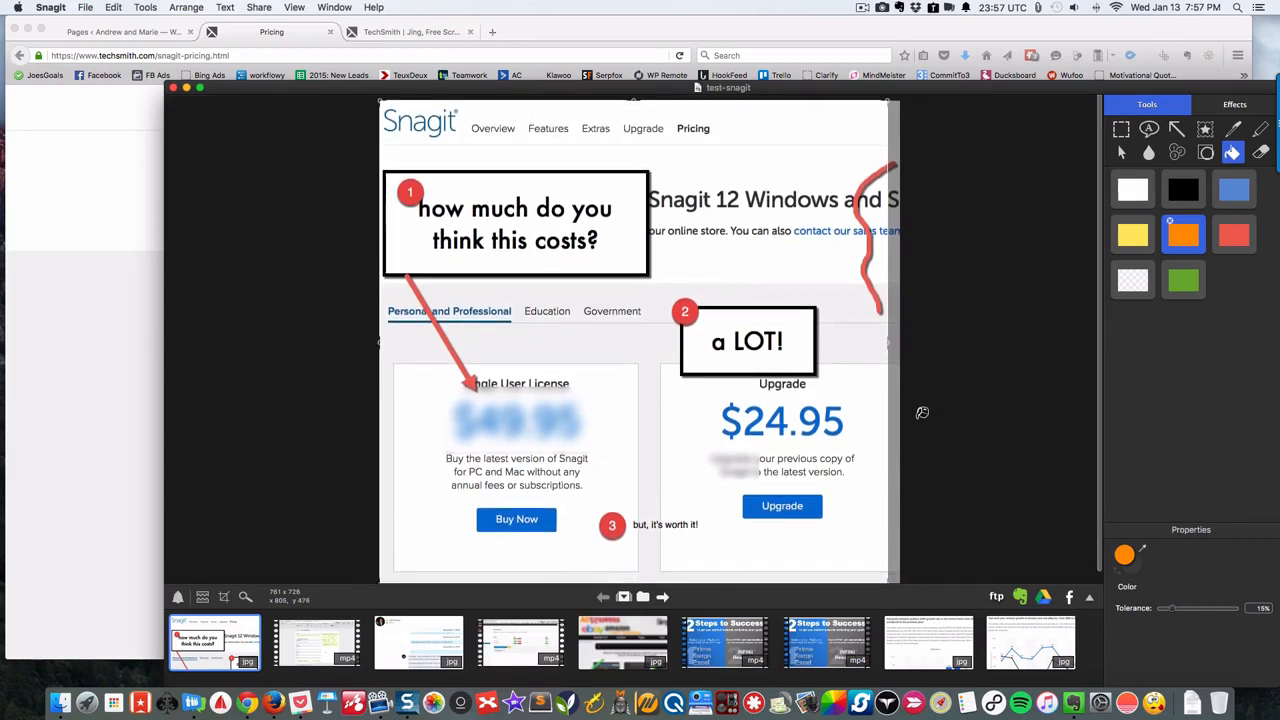
{"action": "scroll", "coordinate": [921, 412], "scroll_direction": "down", "scroll_amount": 2}
{"action": "scroll", "coordinate": [897, 367], "scroll_direction": "up", "scroll_amount": 2}
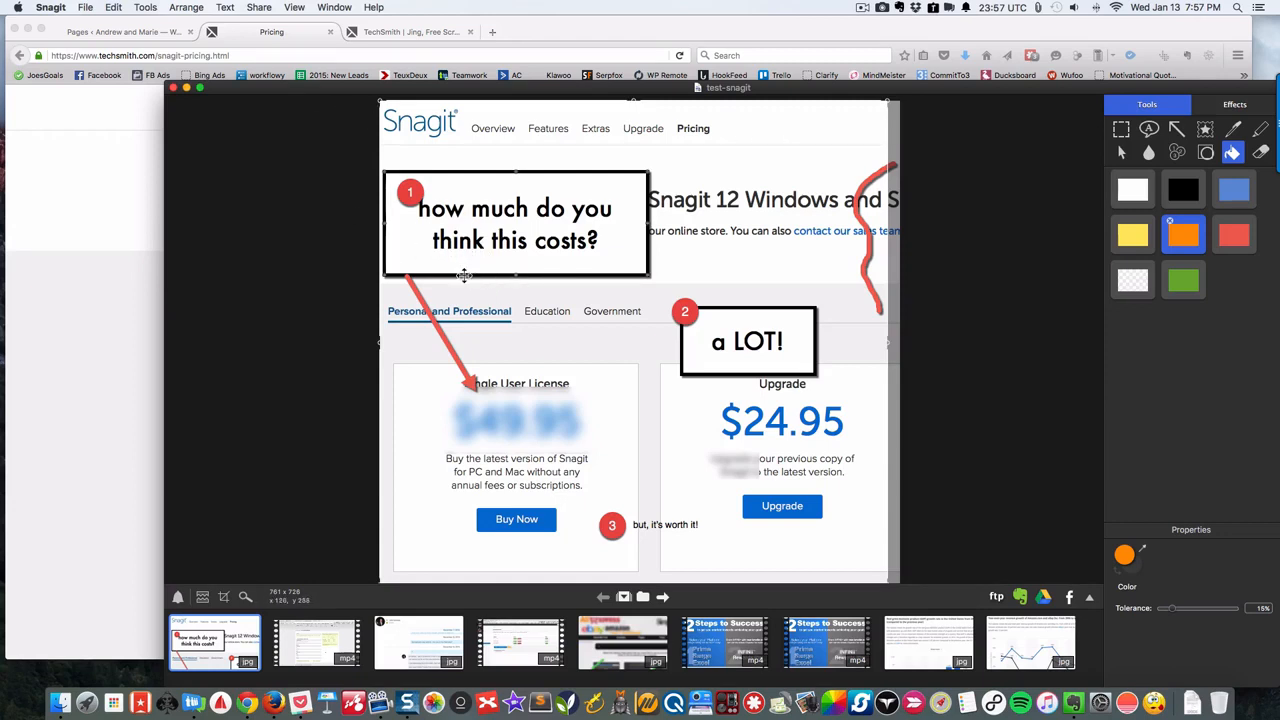
- Switch to the Jing page in Firefox and start a Snagit video recording of the whole browser window
{"action": "left_click", "coordinate": [393, 33]}
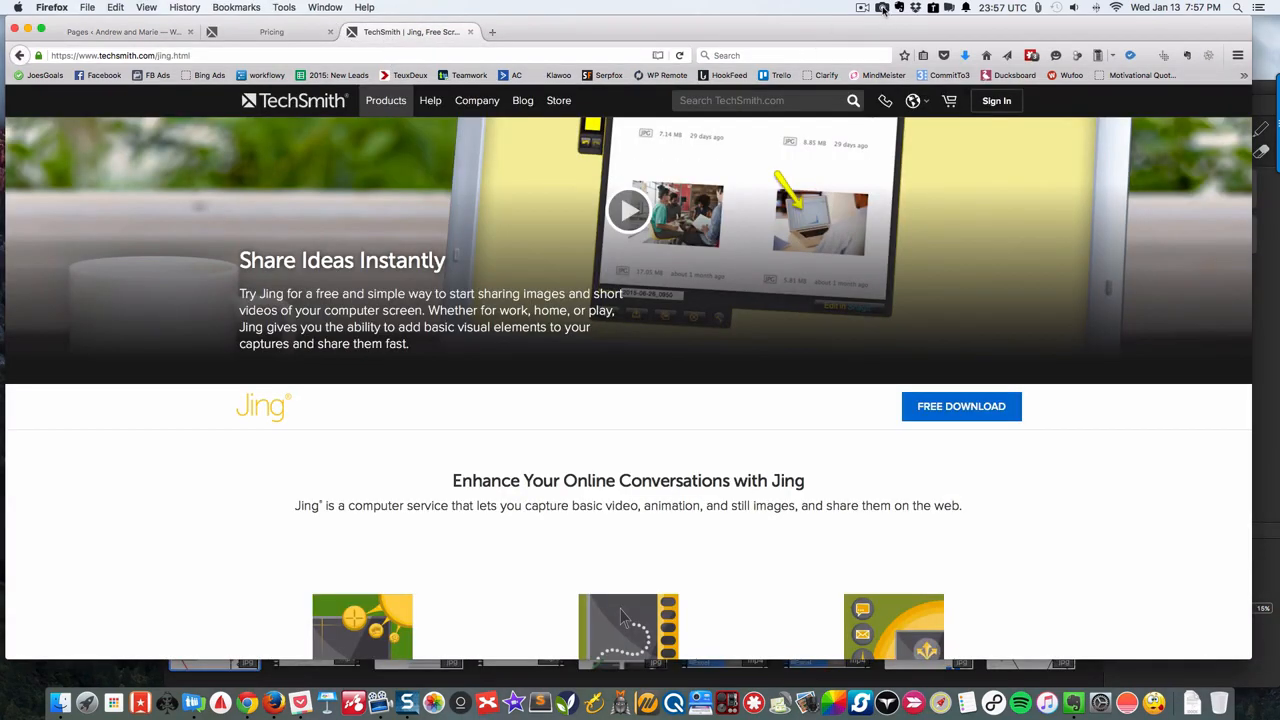
{"action": "left_click", "coordinate": [1262, 121]}
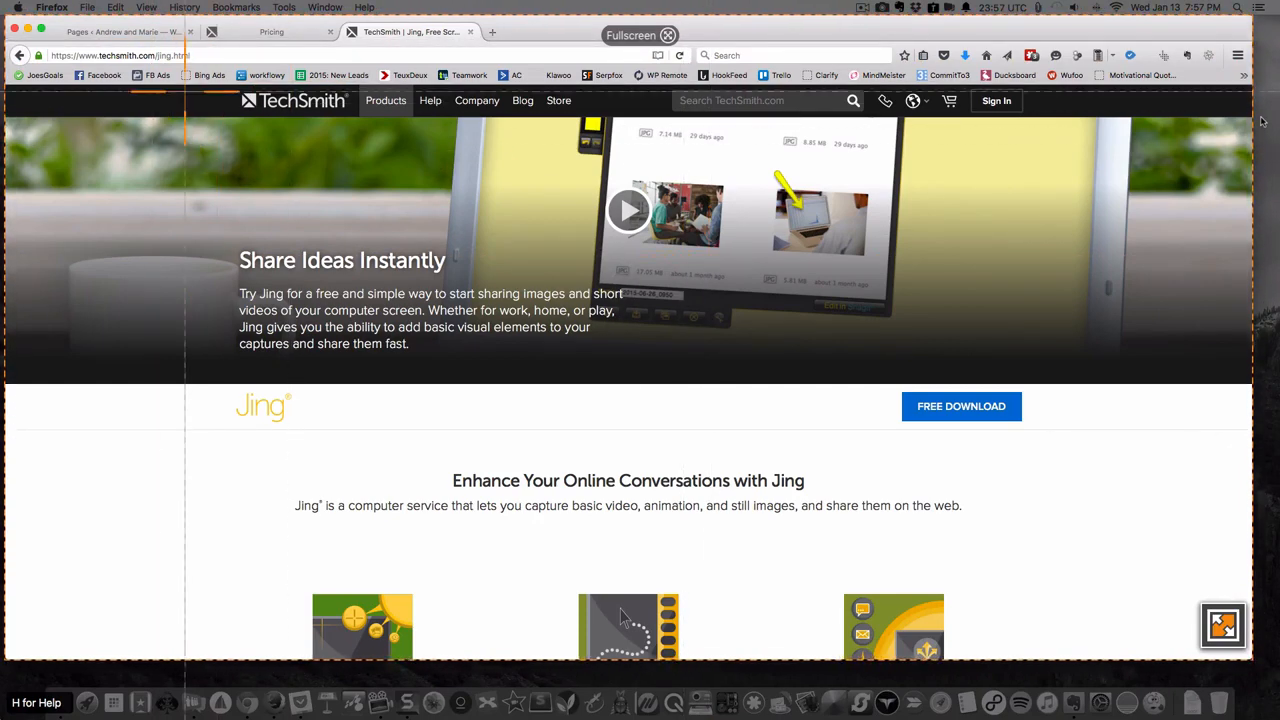
{"action": "left_click", "coordinate": [180, 180]}
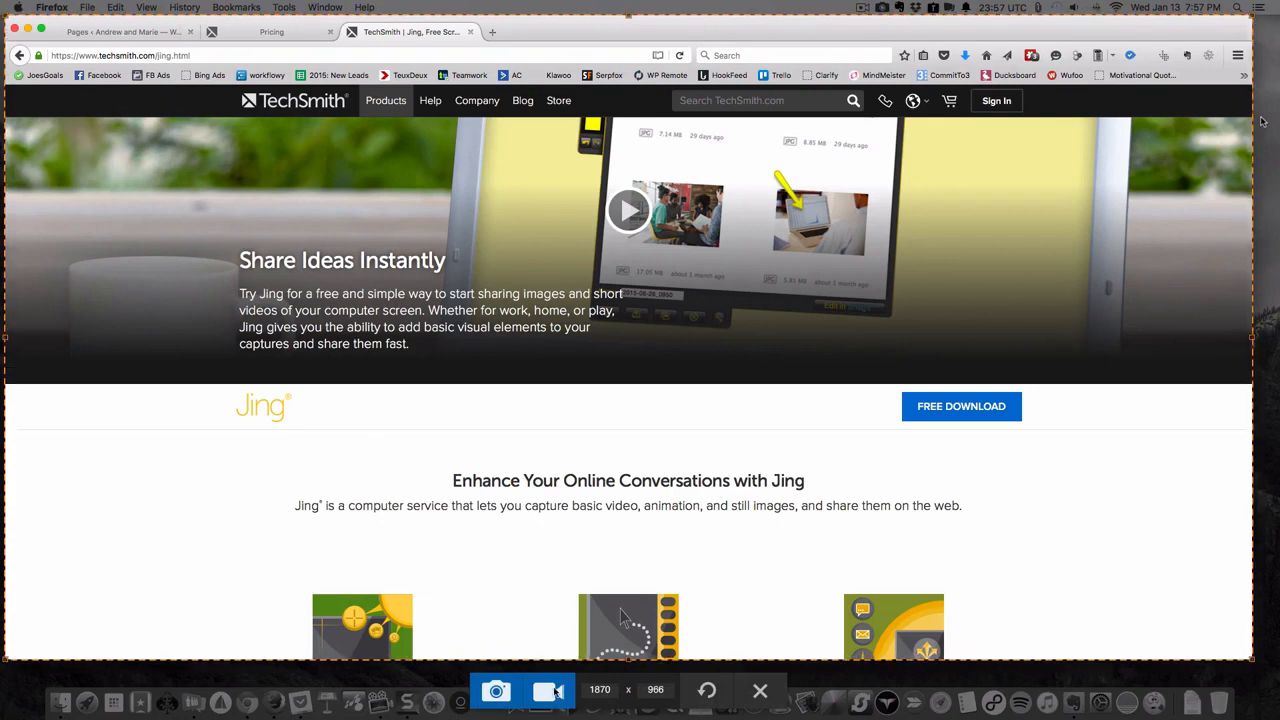
{"action": "left_click", "coordinate": [555, 691]}
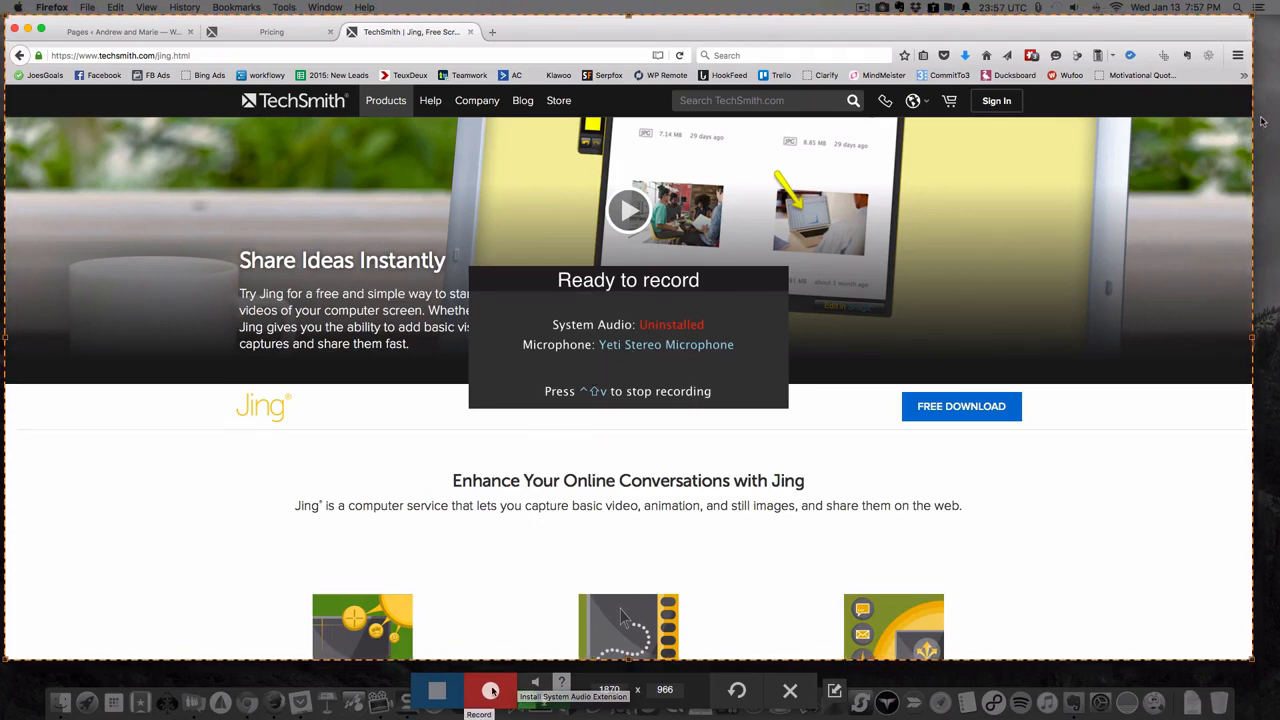
{"action": "left_click", "coordinate": [491, 690]}
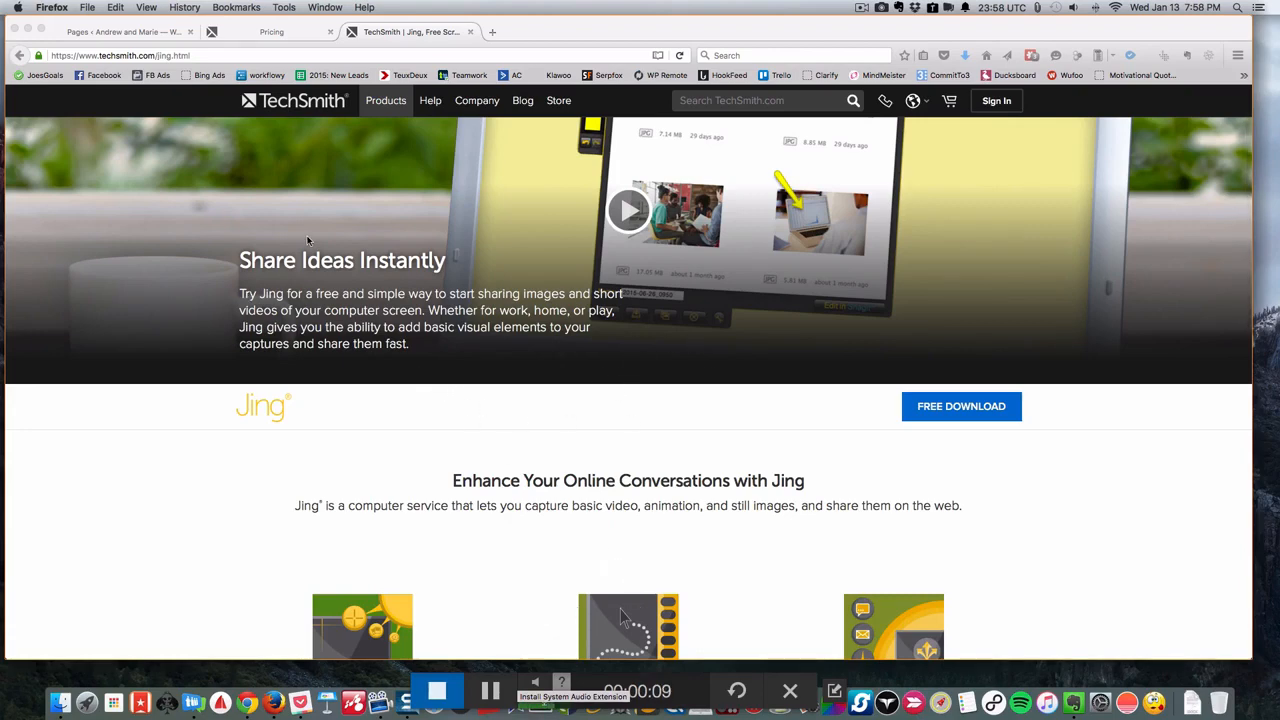
- While the recording runs, go to google.com and search for "hot dog"
{"action": "left_click", "coordinate": [391, 55]}
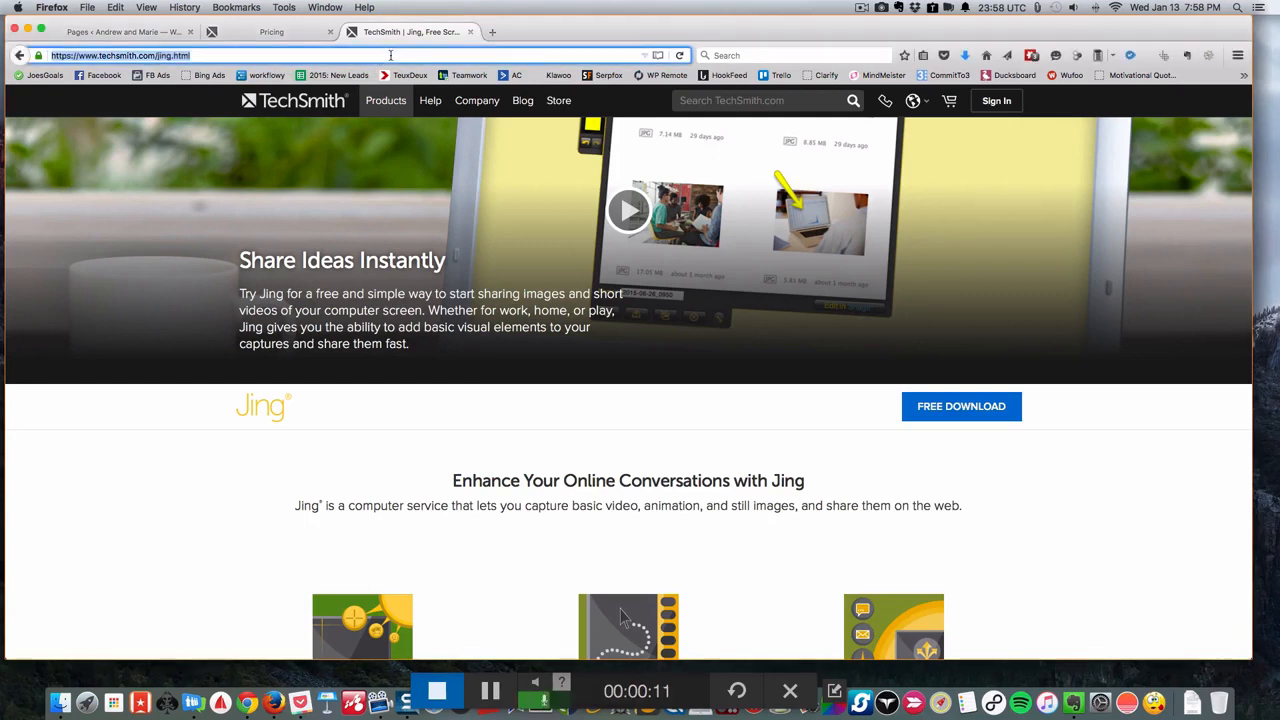
{"action": "type", "text": "google.com/"}
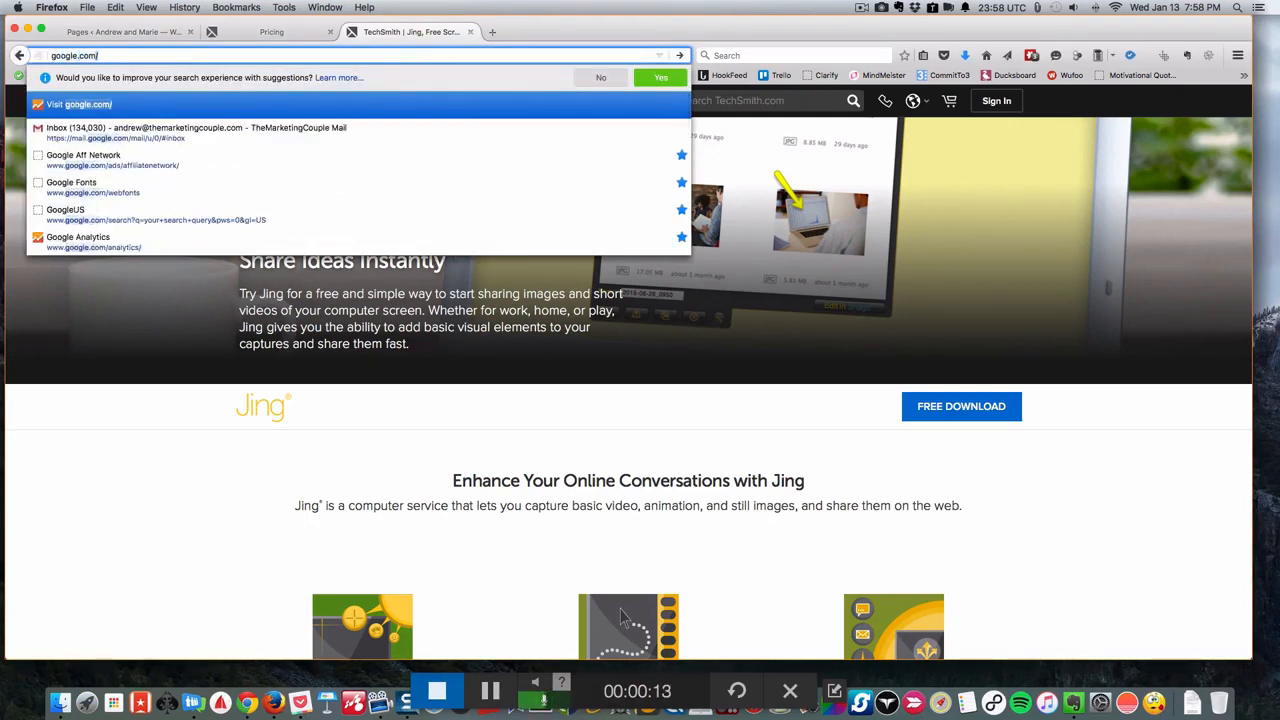
{"action": "key", "text": "Return"}
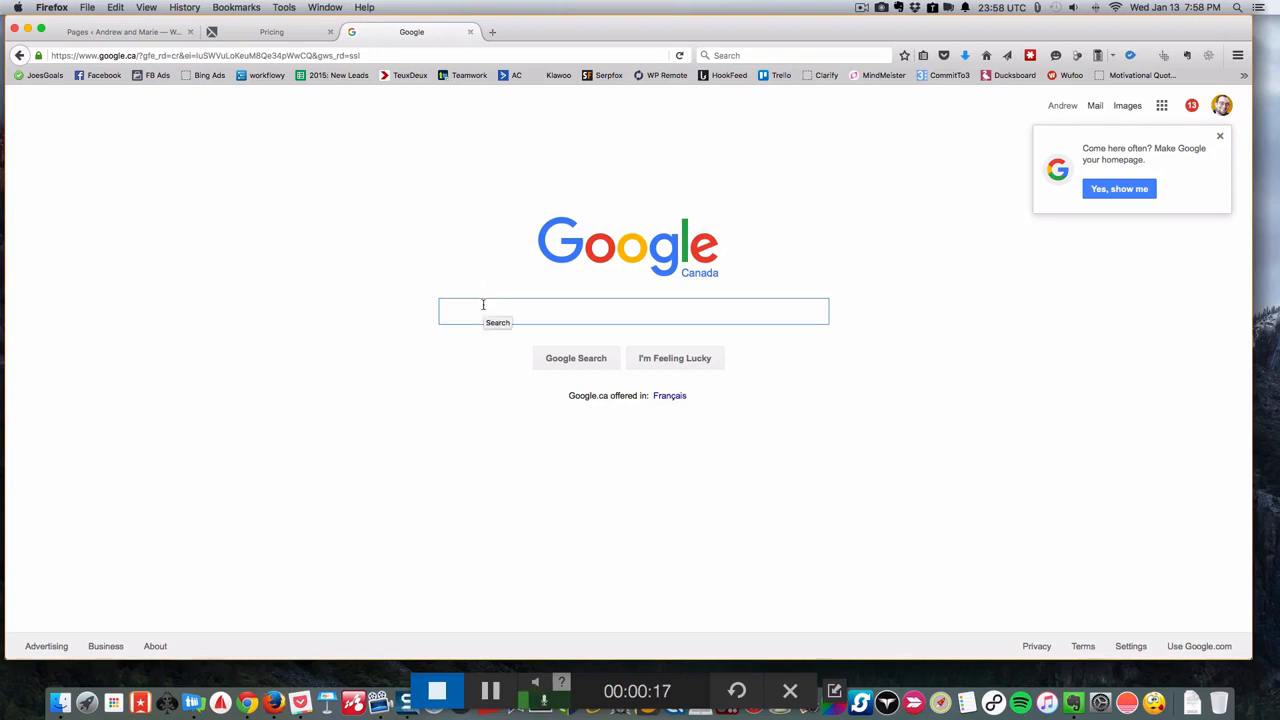
{"action": "type", "text": "hot dog"}
{"action": "key", "text": "Return"}
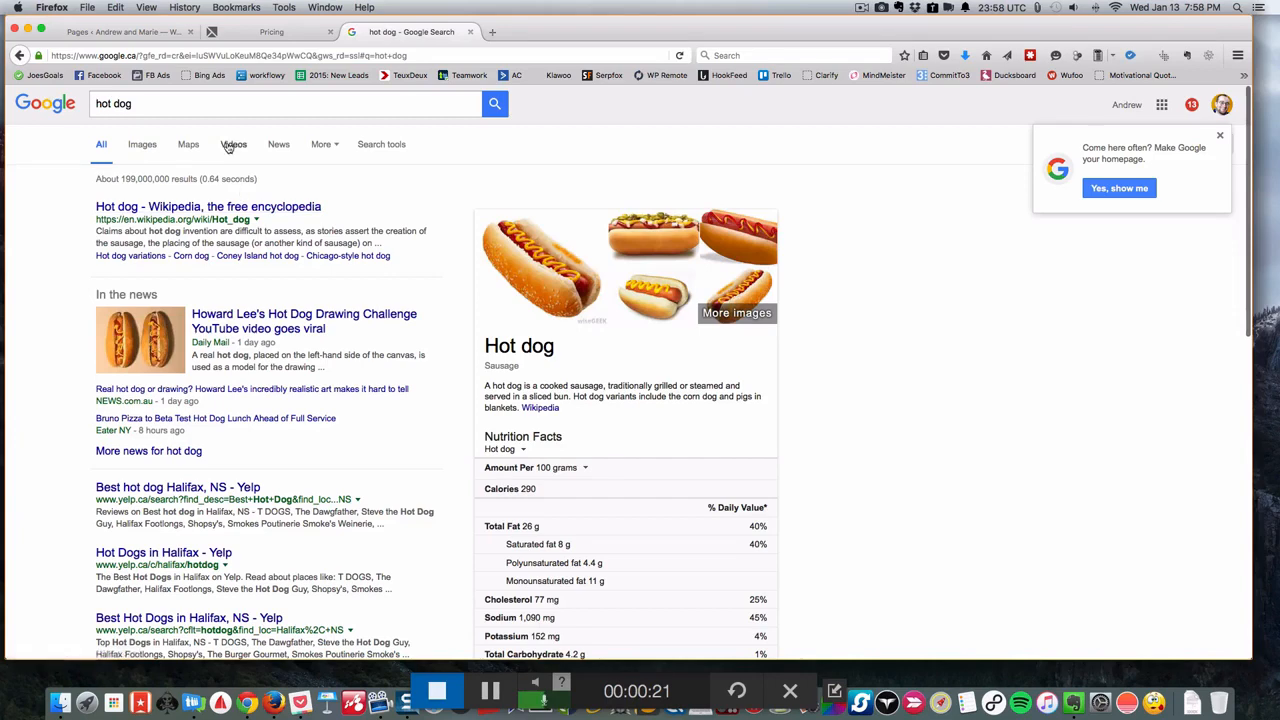
- Extend the Google search to "hot dog keyword research"
{"action": "left_click", "coordinate": [203, 104]}
{"action": "type", "text": "keywor"}
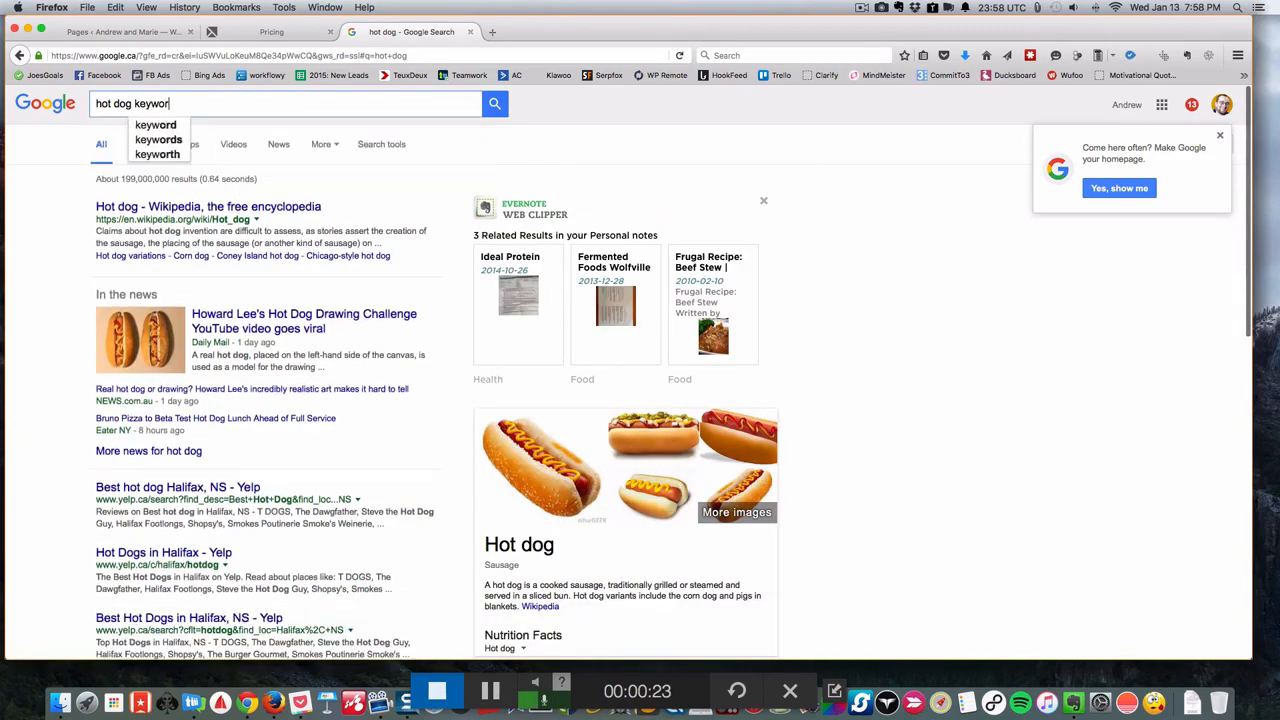
{"action": "type", "text": "d research"}
{"action": "key", "text": "Return"}
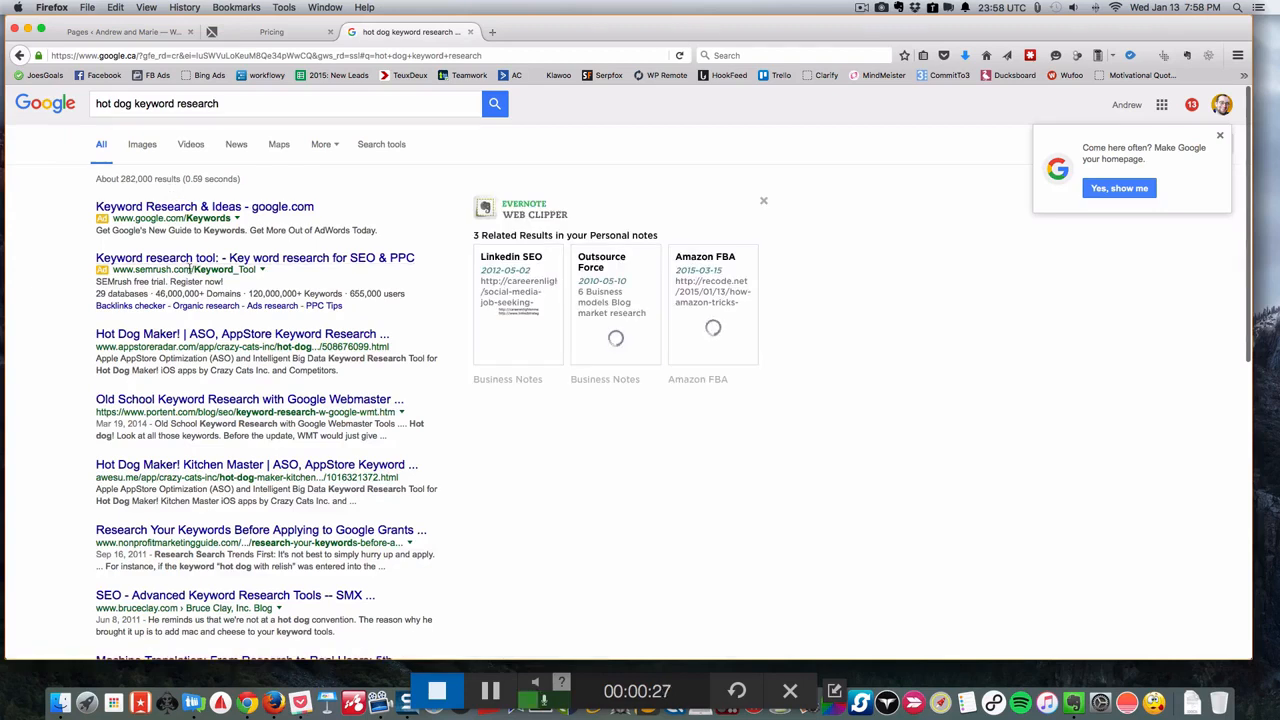
- Open the Portent article "Old School Keyword Research with Google Webmaster Tools", skim its first sections and return to its beginning
{"action": "left_click", "coordinate": [200, 400]}
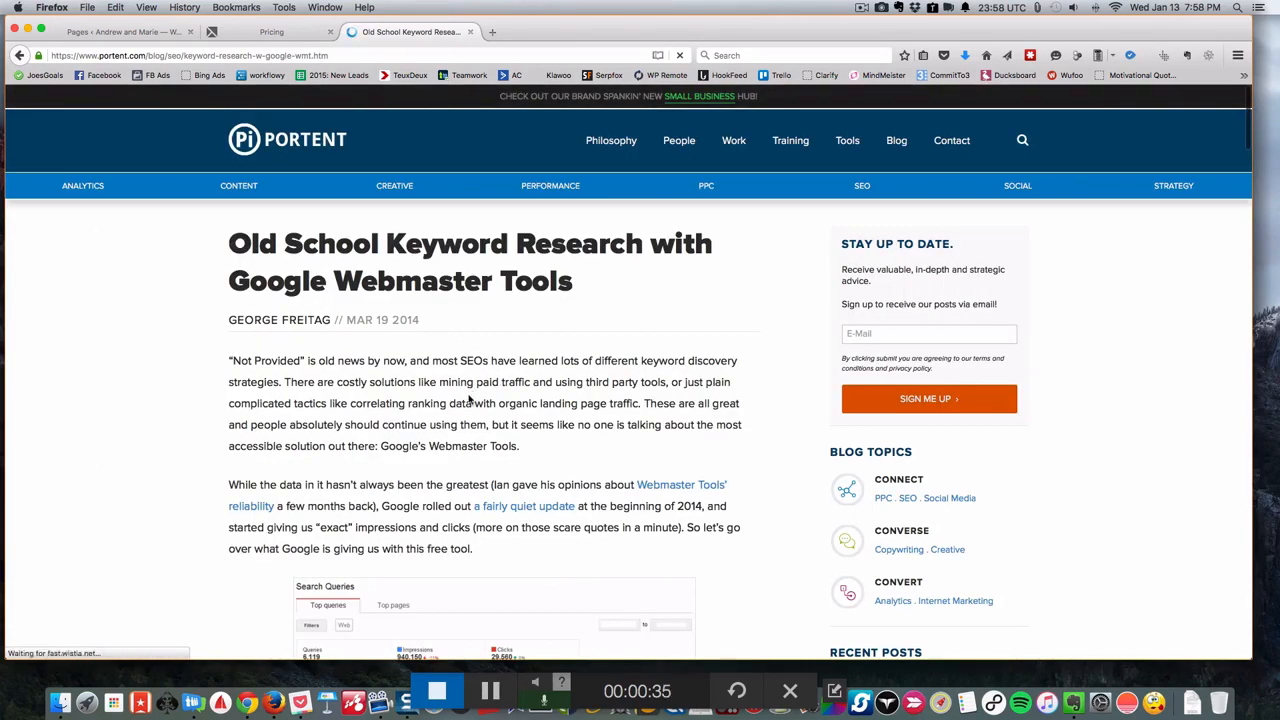
{"action": "scroll", "coordinate": [462, 380], "scroll_direction": "down", "scroll_amount": 3}
{"action": "scroll", "coordinate": [466, 400], "scroll_direction": "down", "scroll_amount": 8}
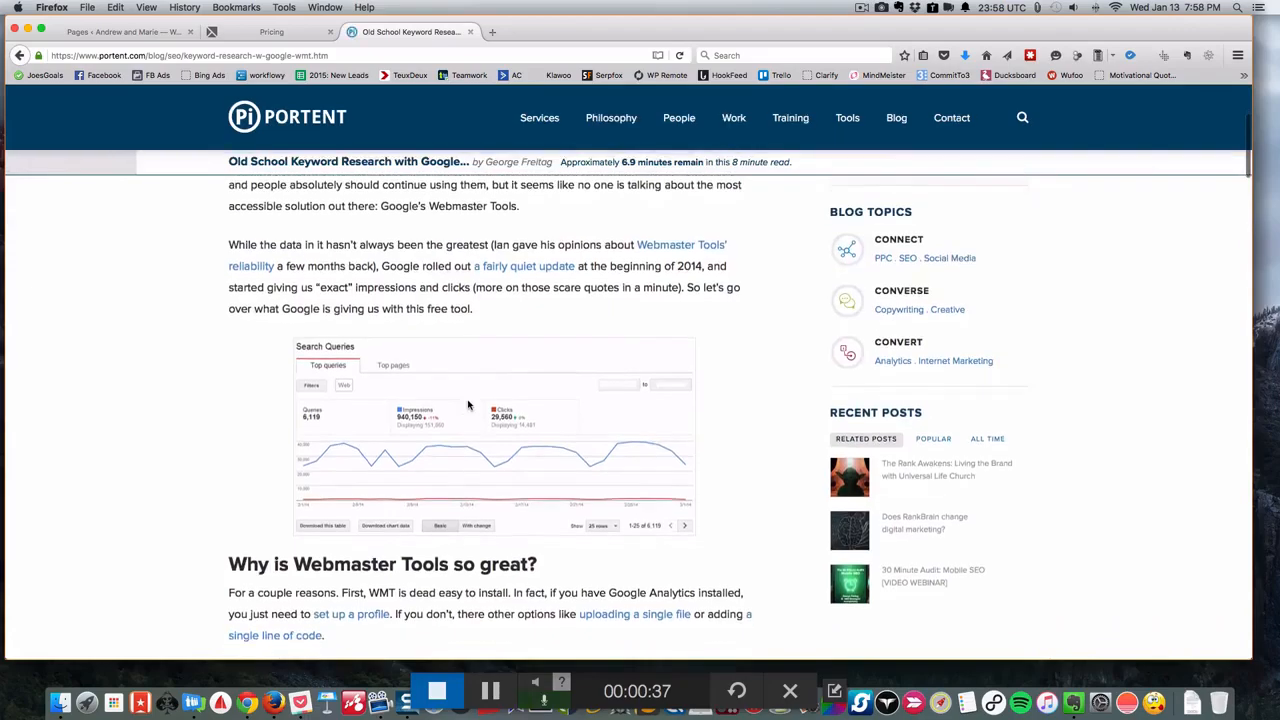
{"action": "scroll", "coordinate": [435, 315], "scroll_direction": "down", "scroll_amount": 15}
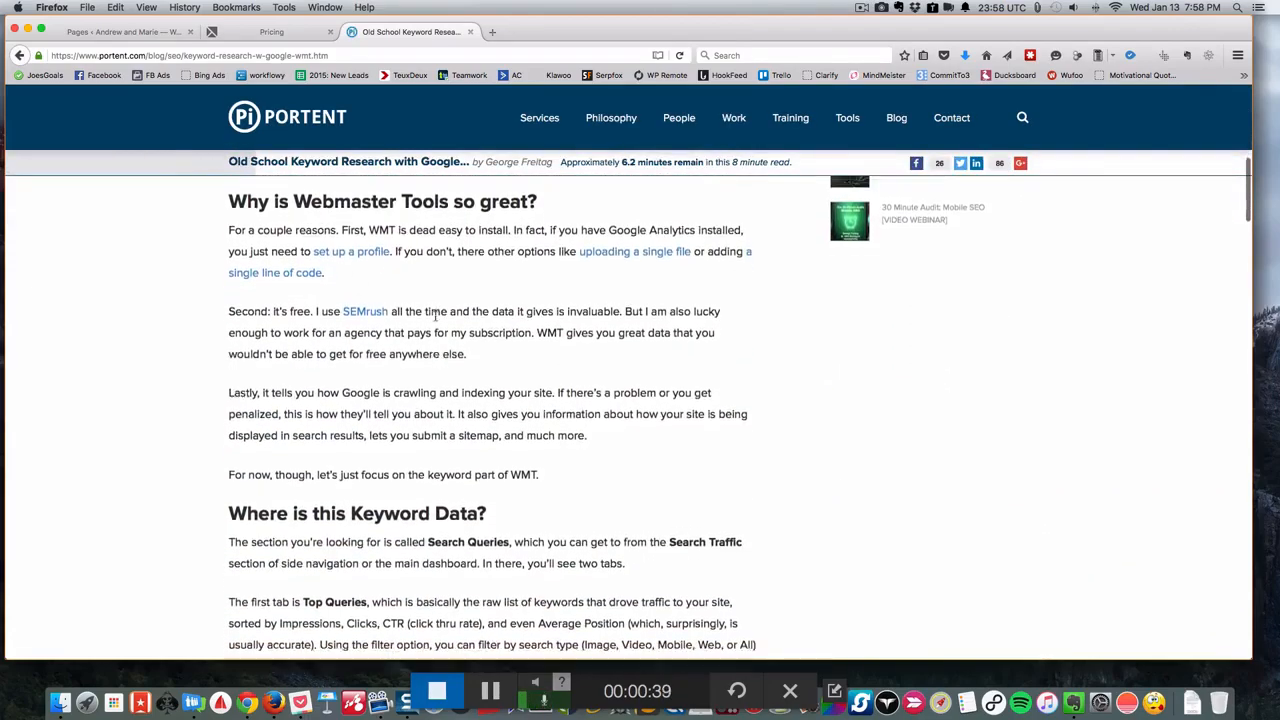
{"action": "scroll", "coordinate": [440, 323], "scroll_direction": "up", "scroll_amount": 20}
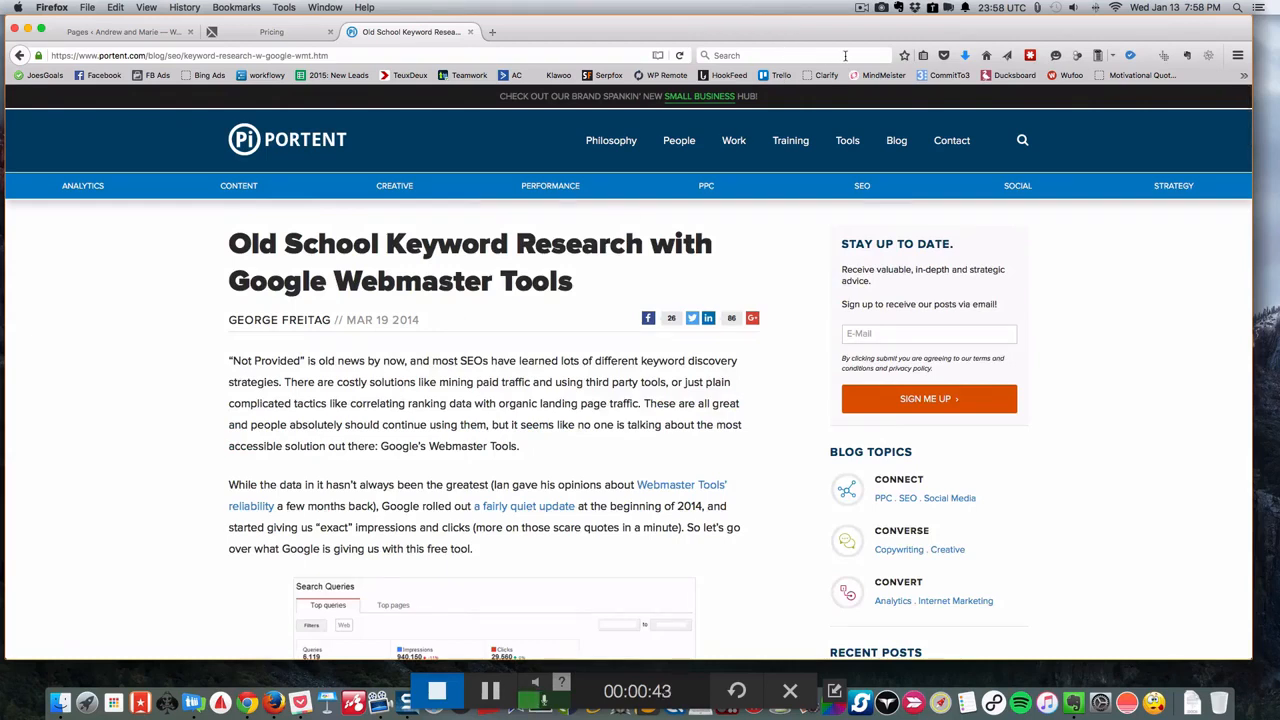
- Stop the Snagit recording and play back the captured video, skipping ahead to about 38 seconds and pausing shortly after
{"action": "left_click", "coordinate": [881, 8]}
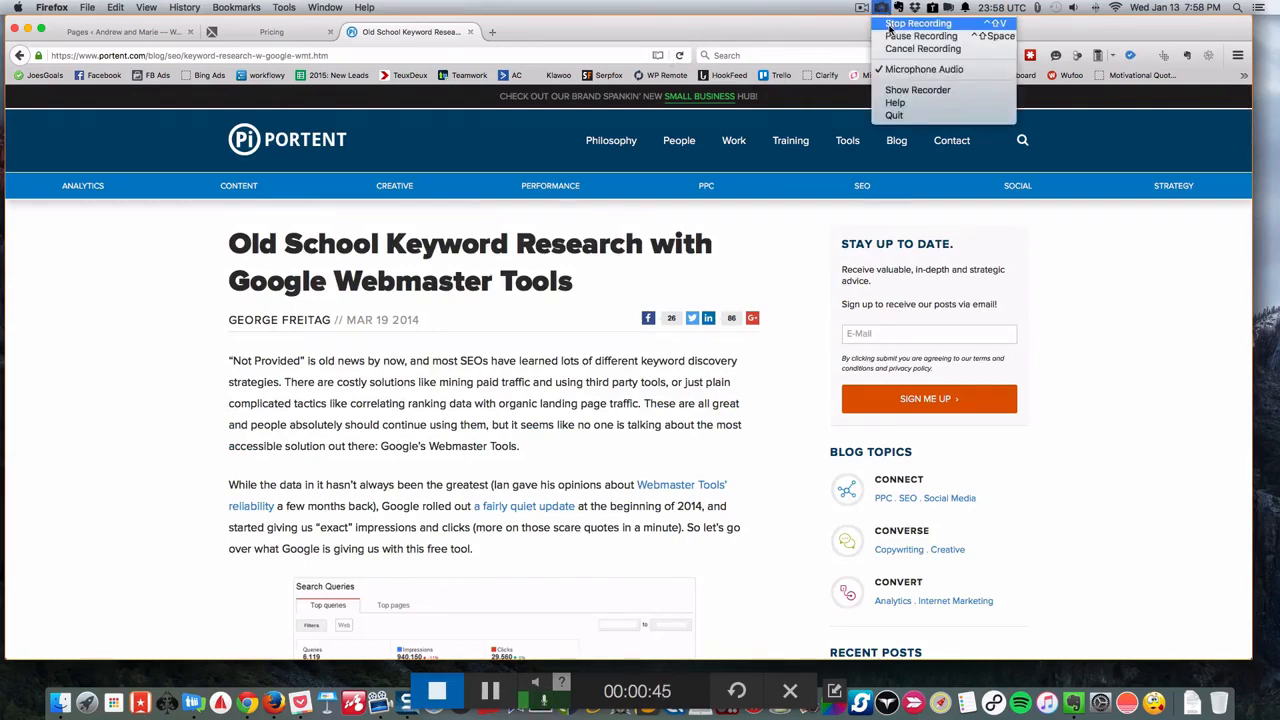
{"action": "left_click", "coordinate": [889, 25]}
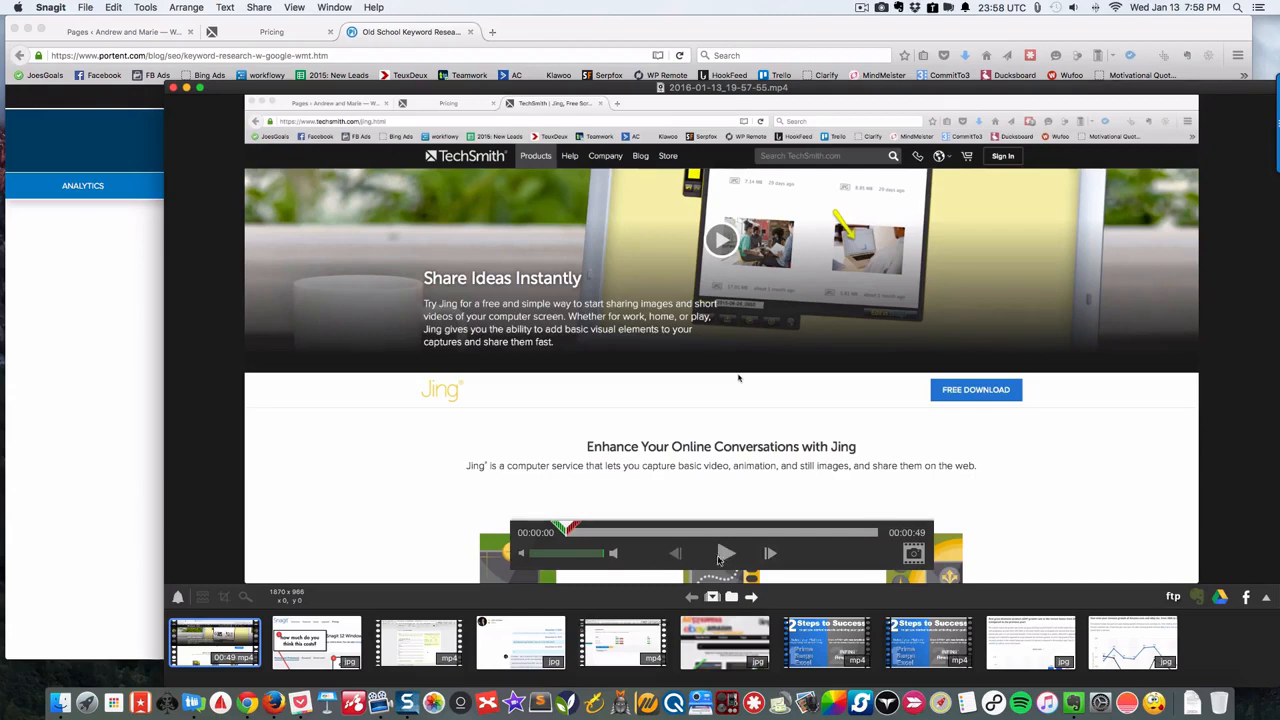
{"action": "left_click", "coordinate": [726, 554]}
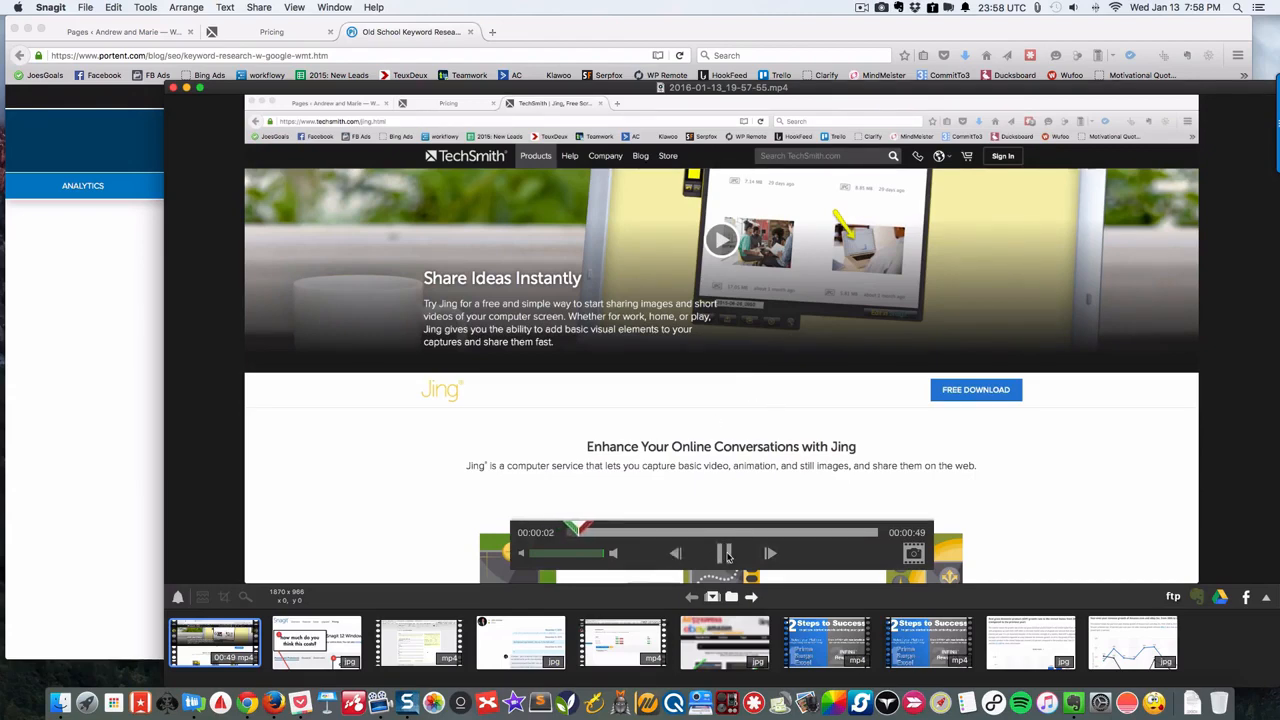
{"action": "left_click_drag", "start_coordinate": [738, 533], "coordinate": [808, 531]}
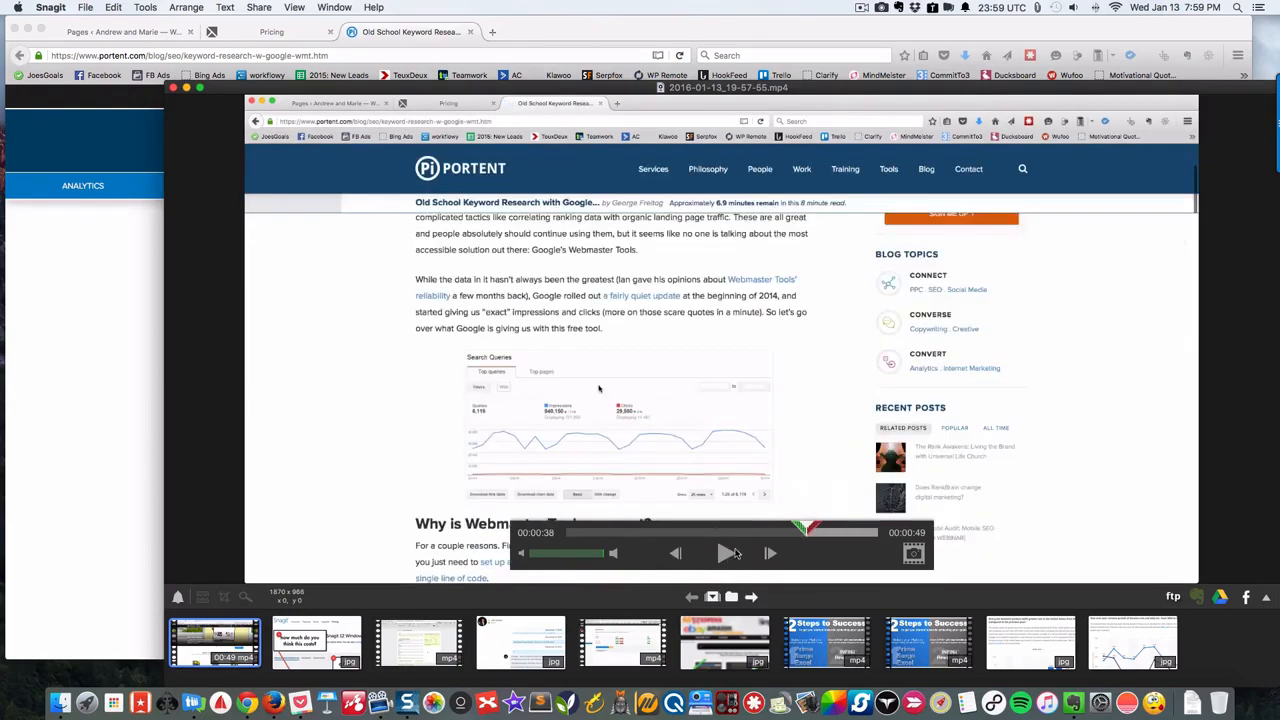
{"action": "left_click", "coordinate": [727, 554]}
{"action": "left_click", "coordinate": [727, 554]}
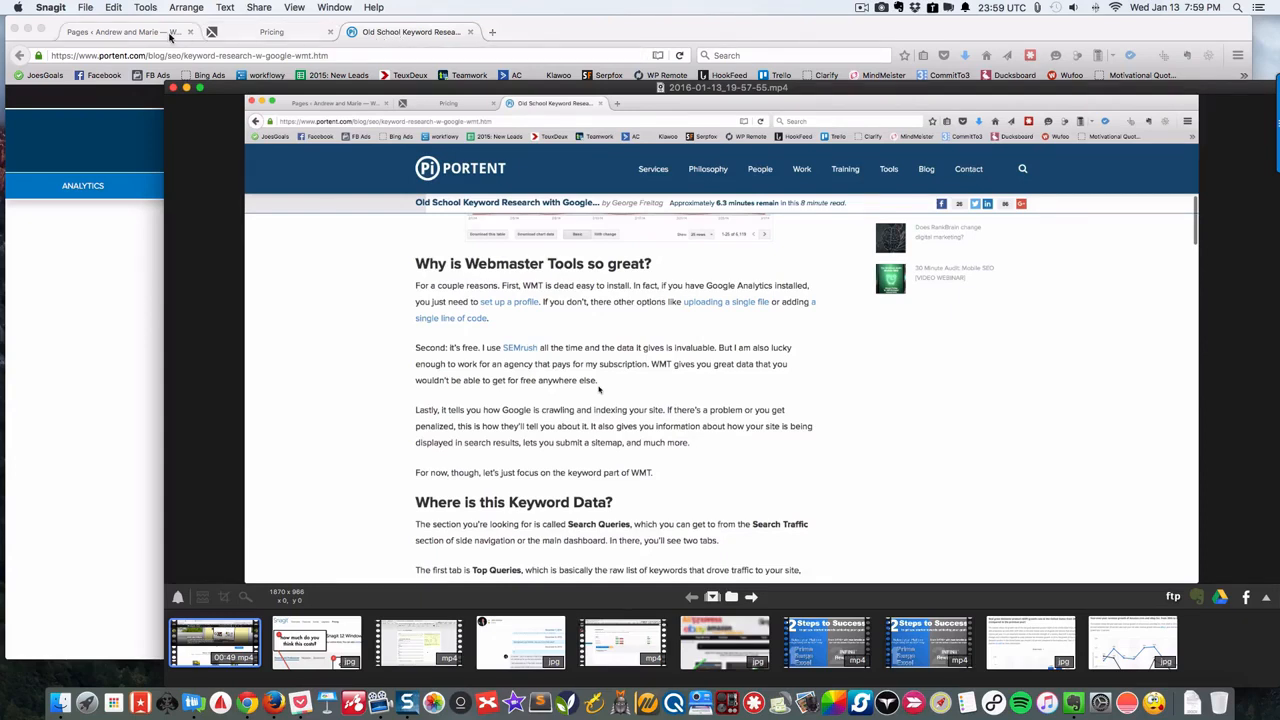
{"action": "mouse_move", "coordinate": [364, 107]}
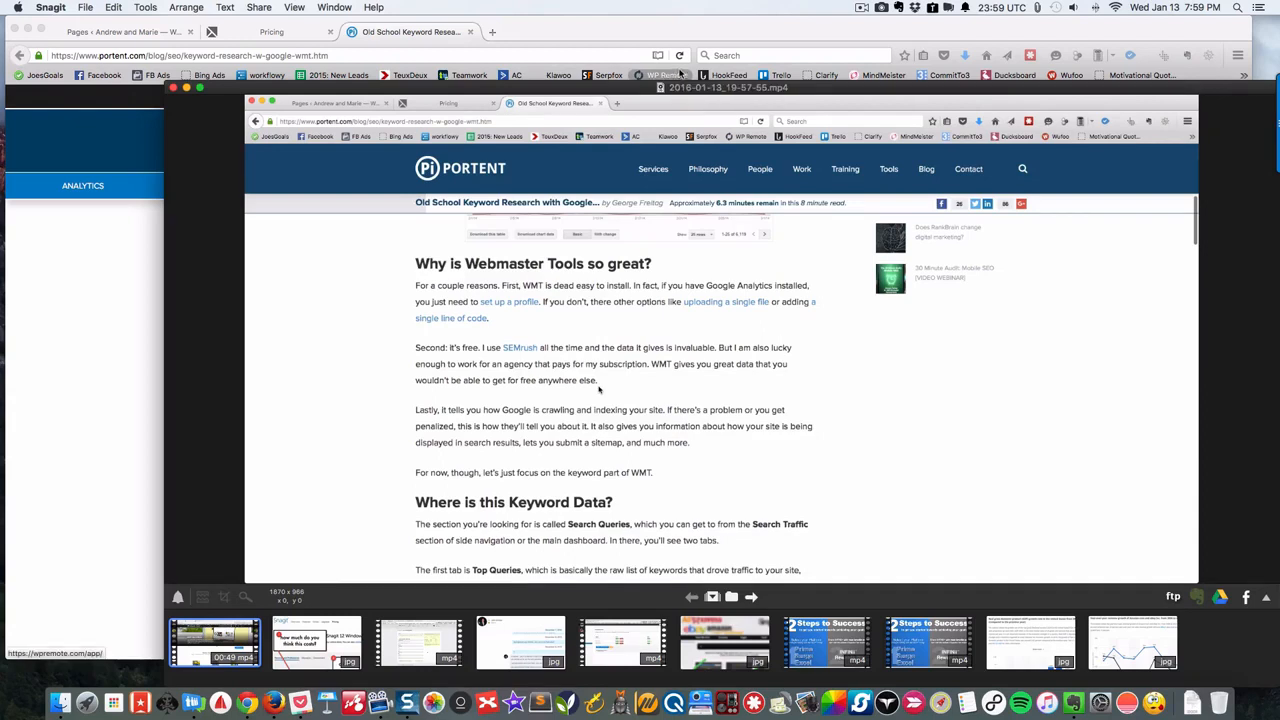
{"action": "left_click", "coordinate": [861, 9]}
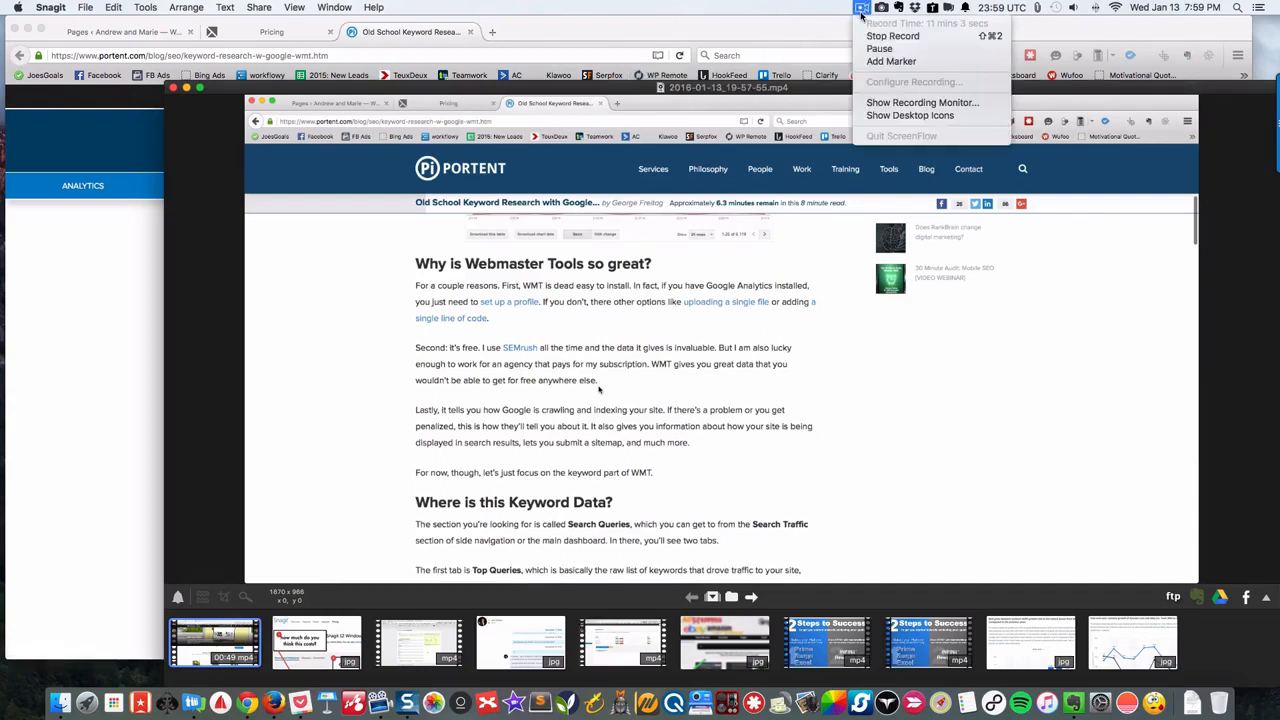